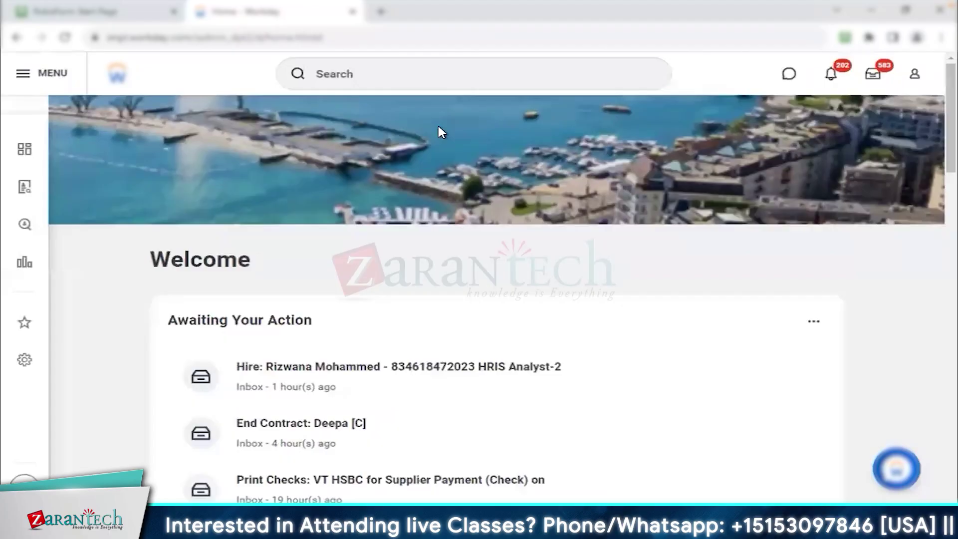
Add two compensation elements named Velvet Allowance and Velvet Base Pay to the Maintain Compensation Elements list and save them
click(442, 71)
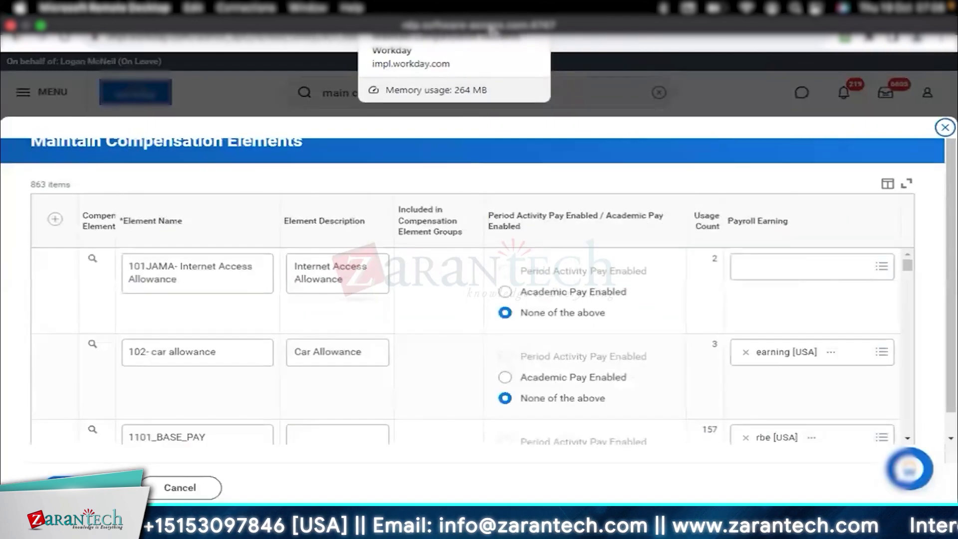
click(55, 219)
click(199, 265)
text(Velvet A)
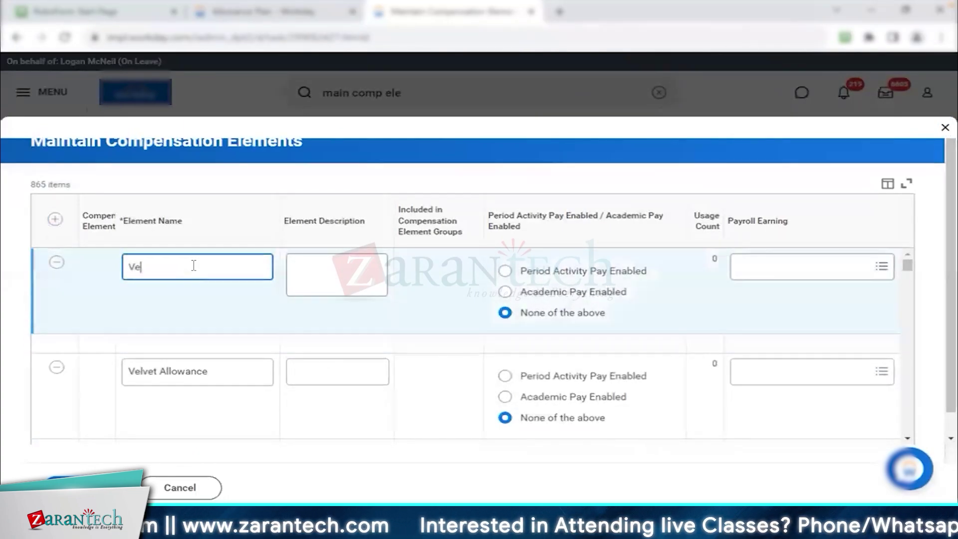
text(lvet Base Pay)
click(337, 275)
scroll(563, 339, down, 2)
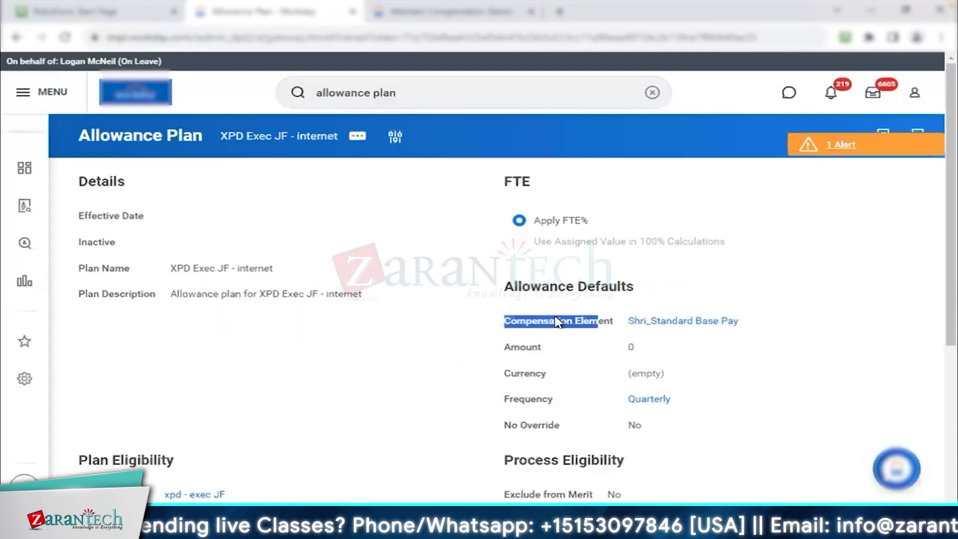
Edit the XPD Exec JF - internet allowance plan with effective date 01/10/2023, setting its compensation element to Velvet Allowance
click(558, 322)
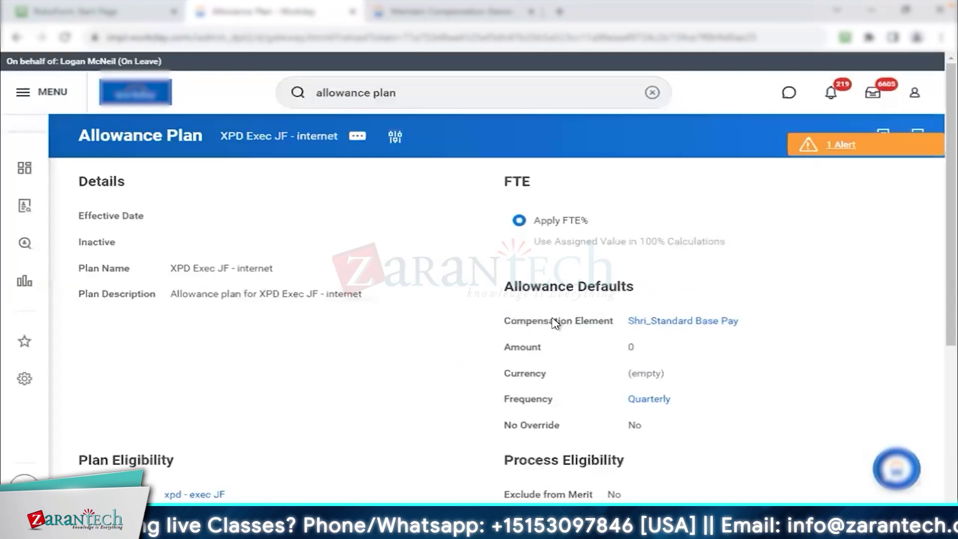
drag(506, 324, 619, 327)
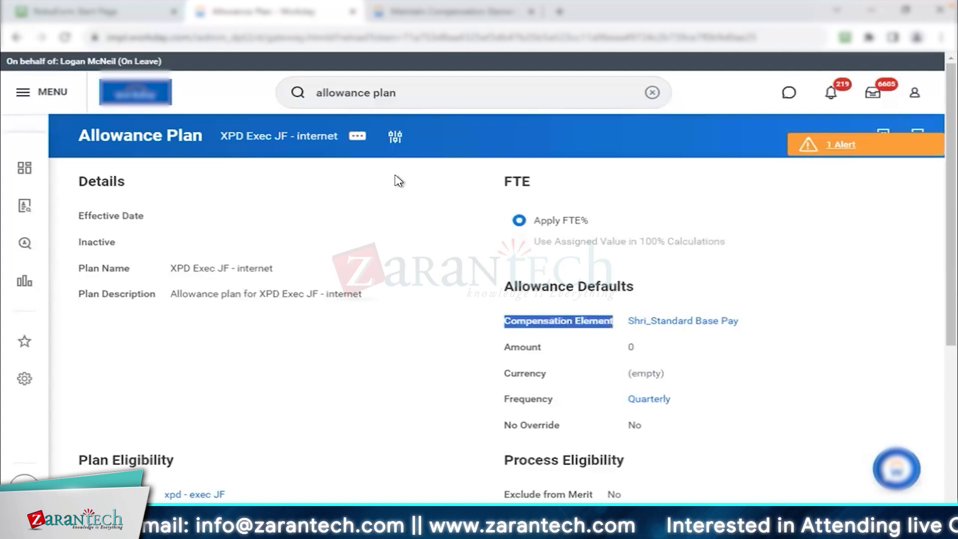
double_click(192, 294)
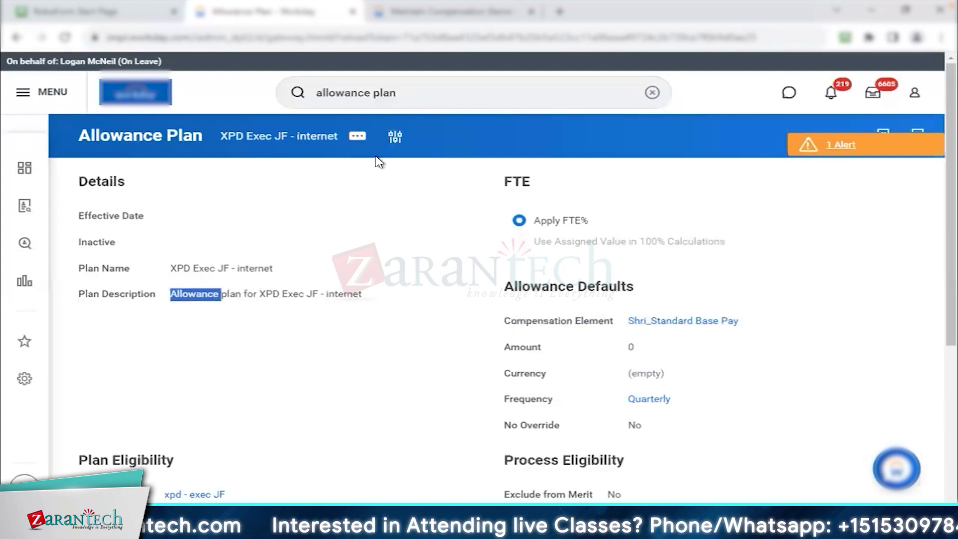
click(357, 135)
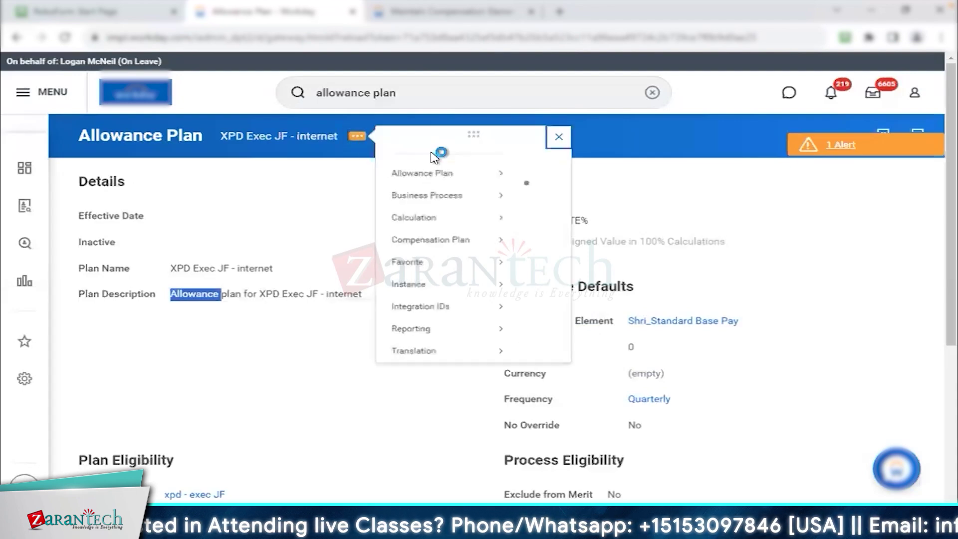
mouse_move(456, 192)
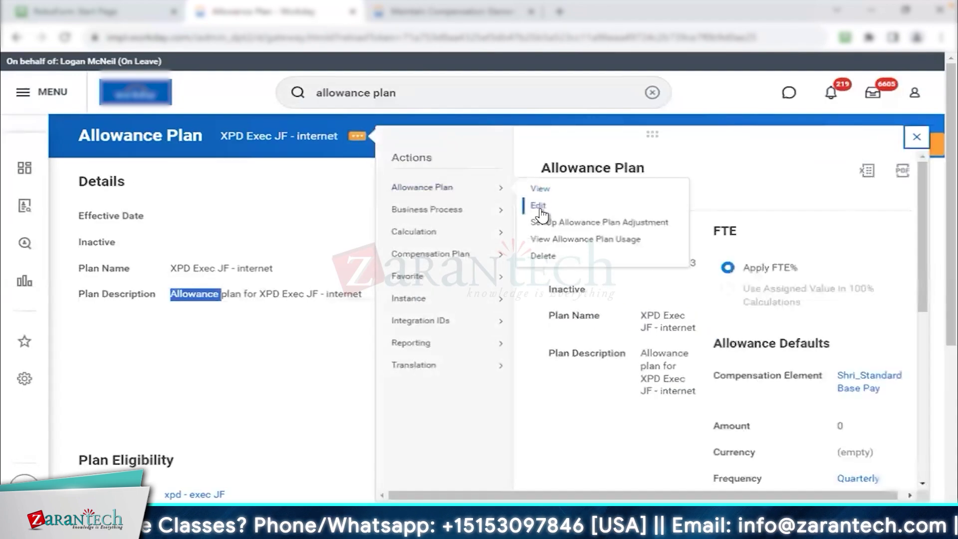
click(540, 208)
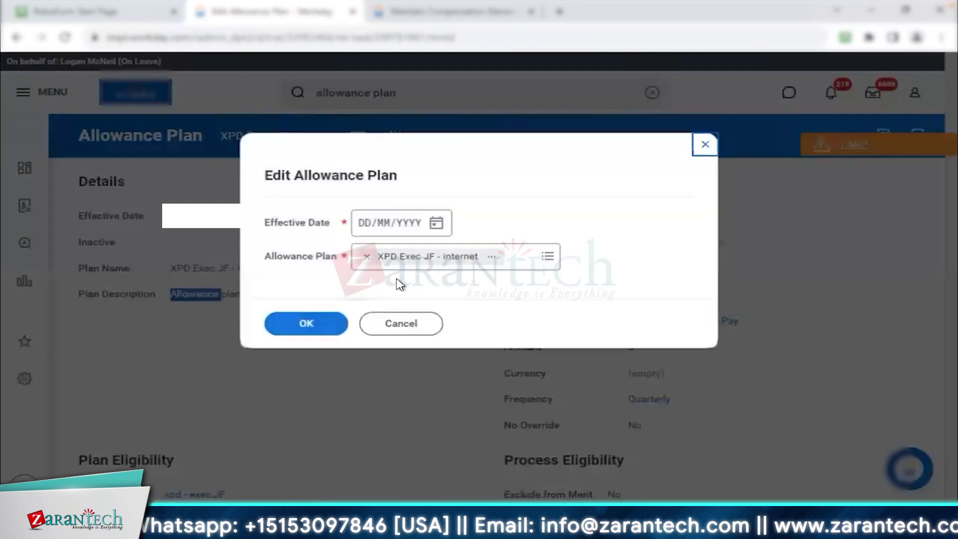
key(Return)
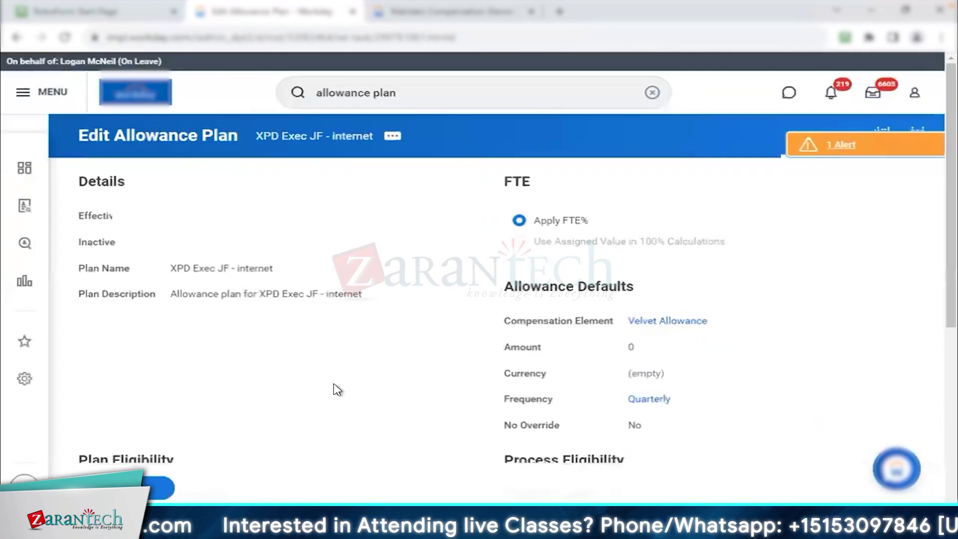
Review the amount and currency in the allowance defaults of the edited allowance plan
scroll(337, 390, down, 2)
drag(510, 262, 559, 267)
click(559, 267)
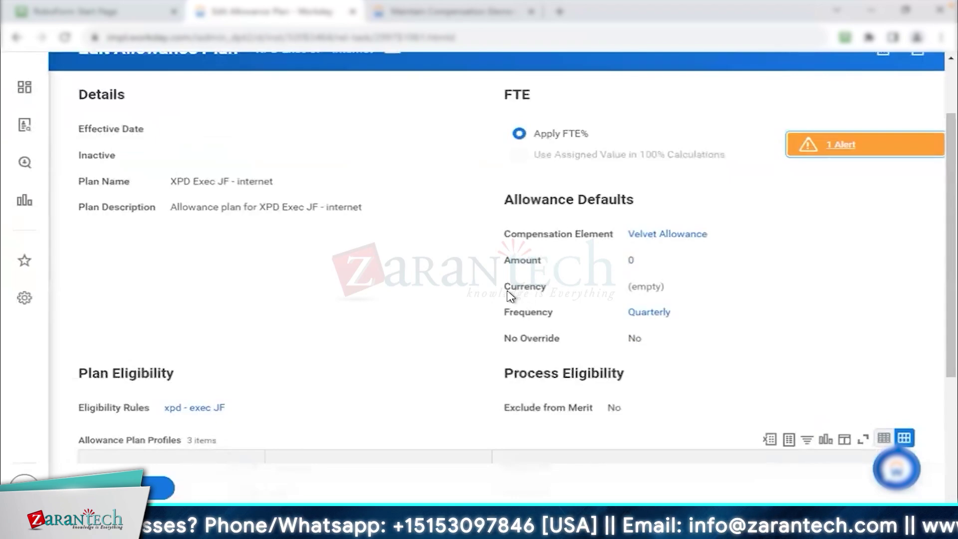
drag(508, 291, 560, 295)
click(380, 310)
scroll(381, 310, down, 3)
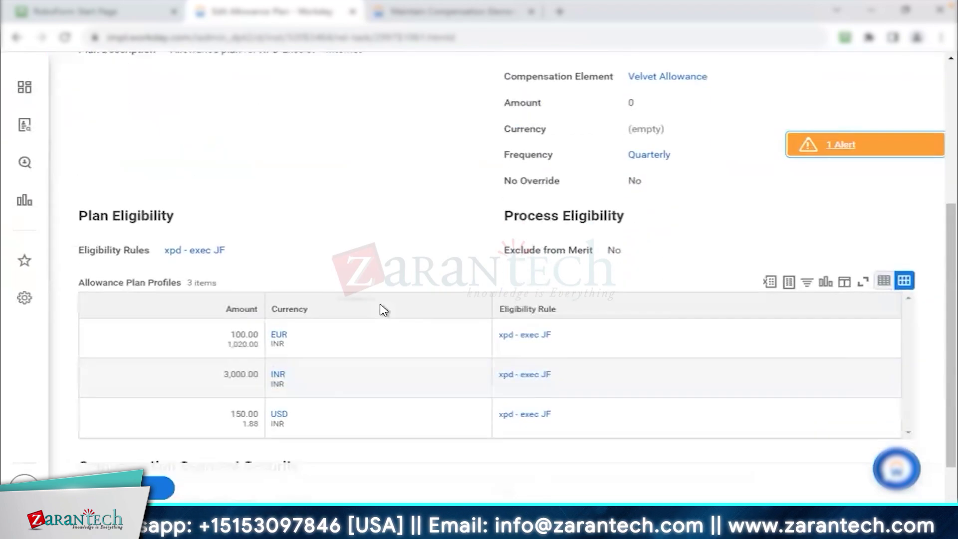
Open the plan's xpd - exec JF eligibility rule in a new browser tab and return to the allowance plan
right_click(189, 252)
click(246, 263)
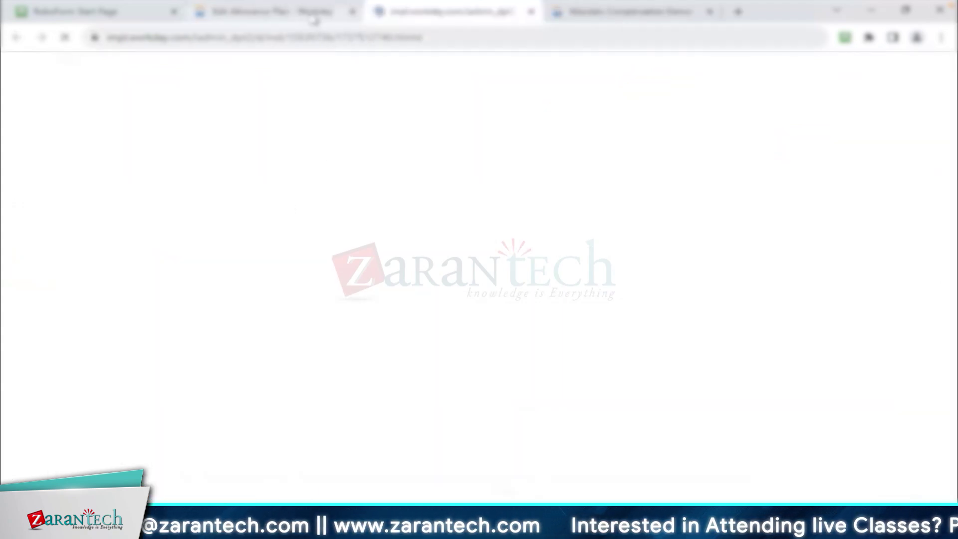
click(314, 14)
Examine the plan's Plan Eligibility section and its allowance plan profiles by amount, currency and eligibility rule
scroll(395, 219, down, 1)
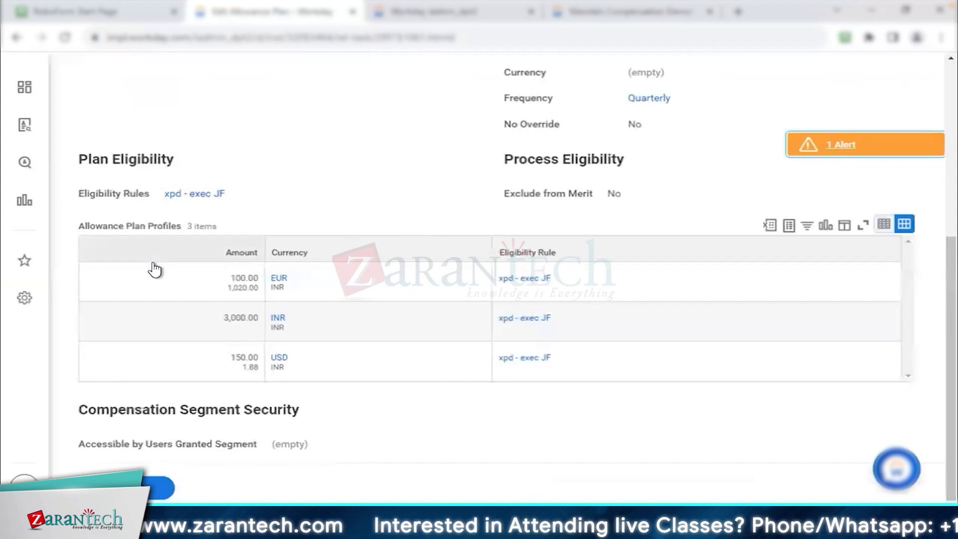
triple_click(292, 223)
click(293, 223)
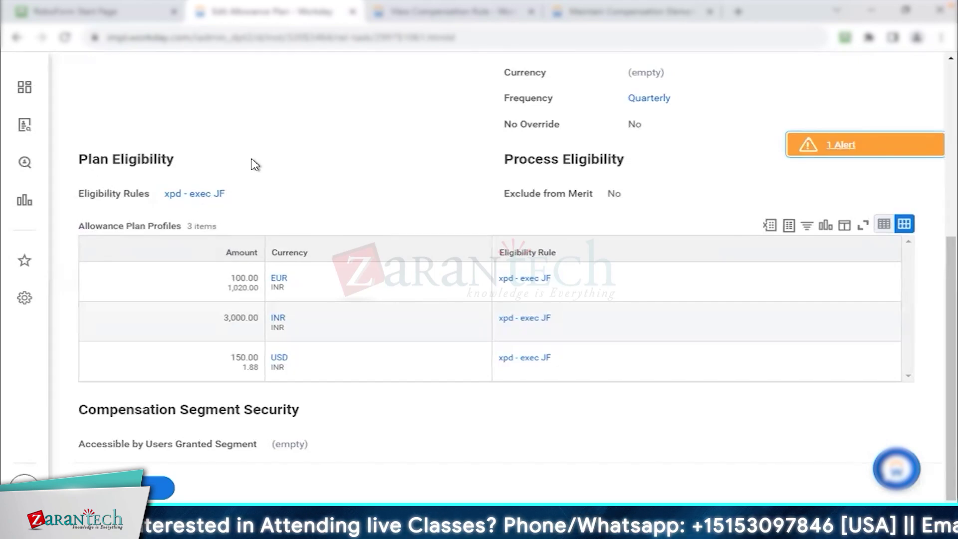
triple_click(163, 163)
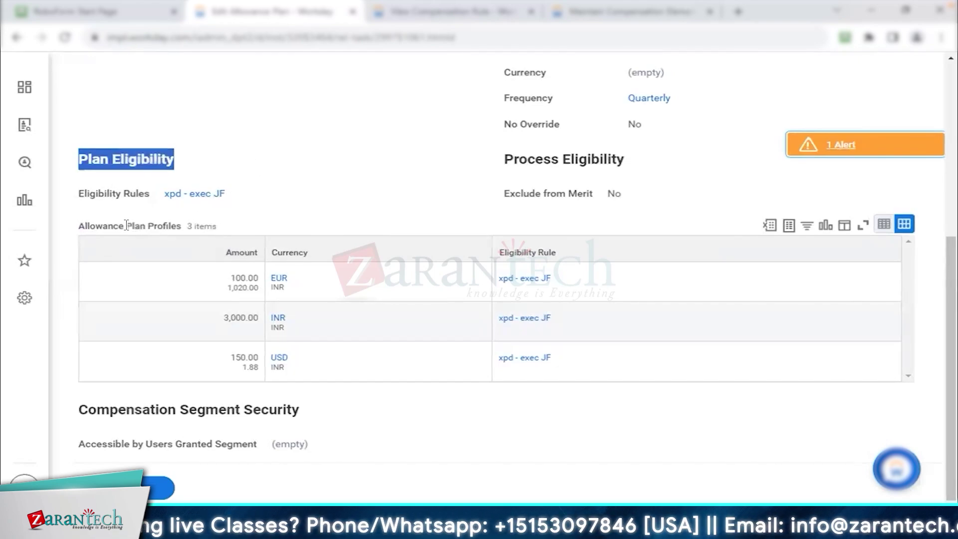
drag(126, 225, 183, 229)
click(370, 181)
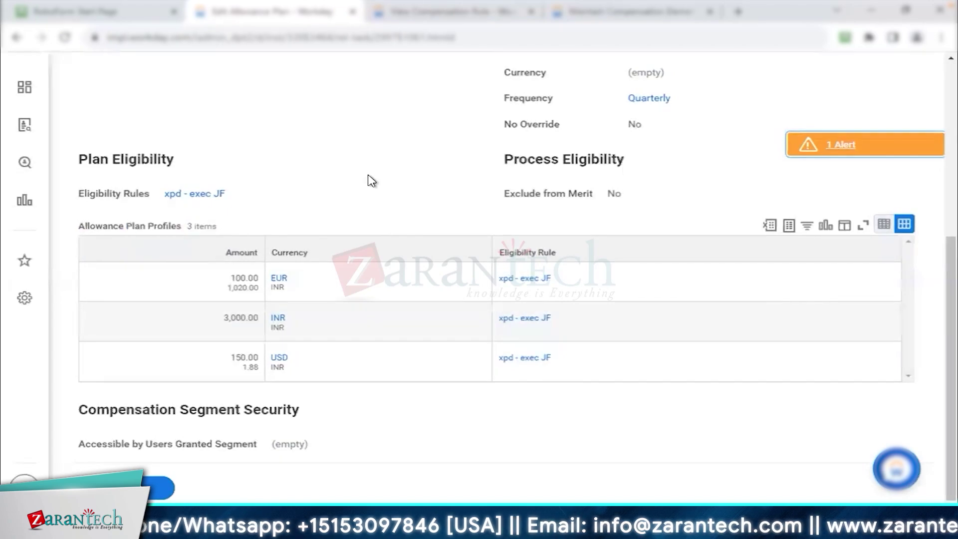
Review the plan's effective date, FTE setting and allowance defaults
scroll(372, 181, up, 5)
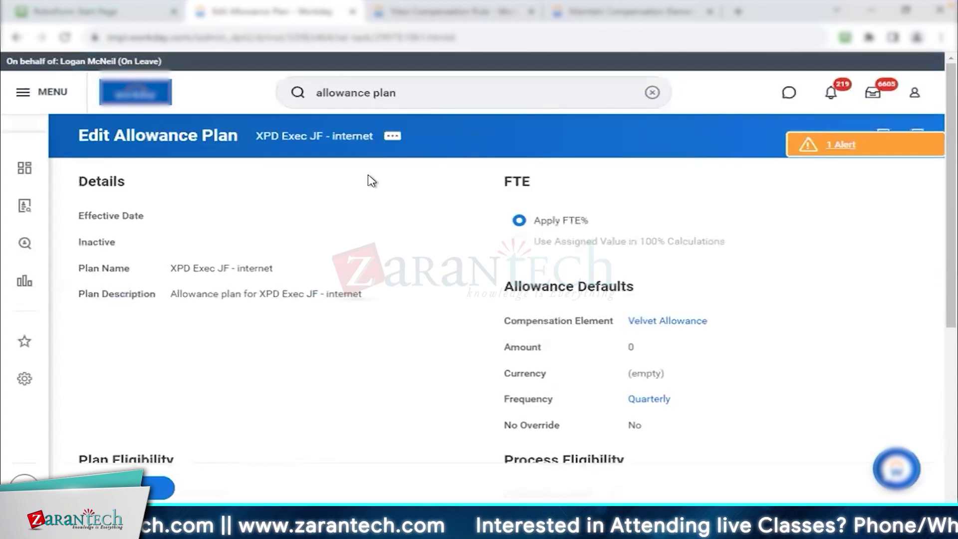
drag(84, 216, 243, 223)
click(244, 223)
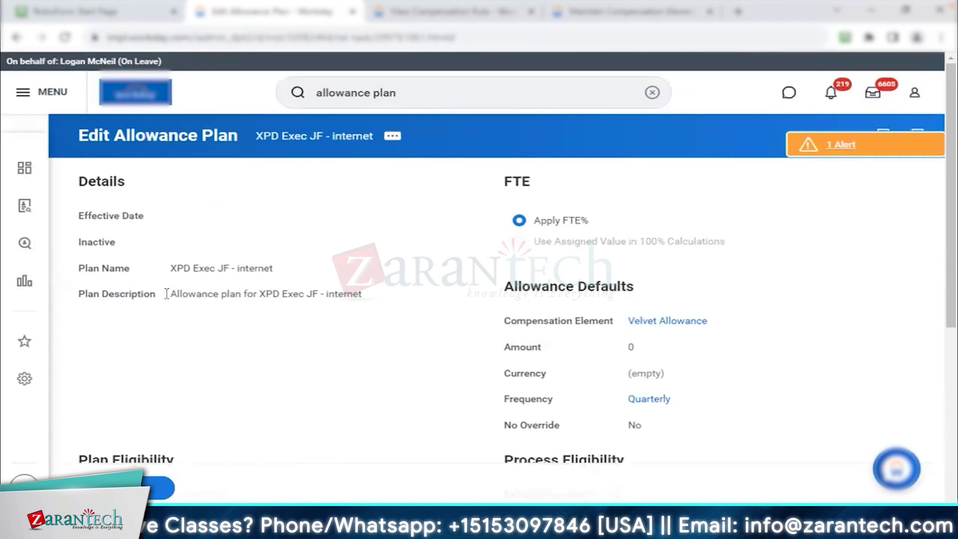
drag(546, 221, 649, 223)
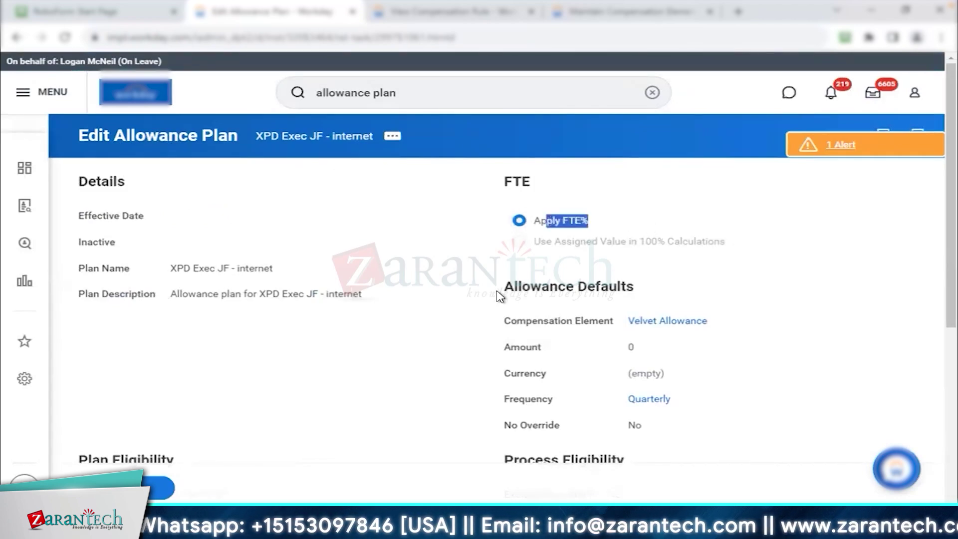
drag(502, 288, 603, 285)
click(421, 331)
Check the plan-level eligibility rule and the eligibility rule assigned to each allowance plan profile
scroll(421, 331, down, 3)
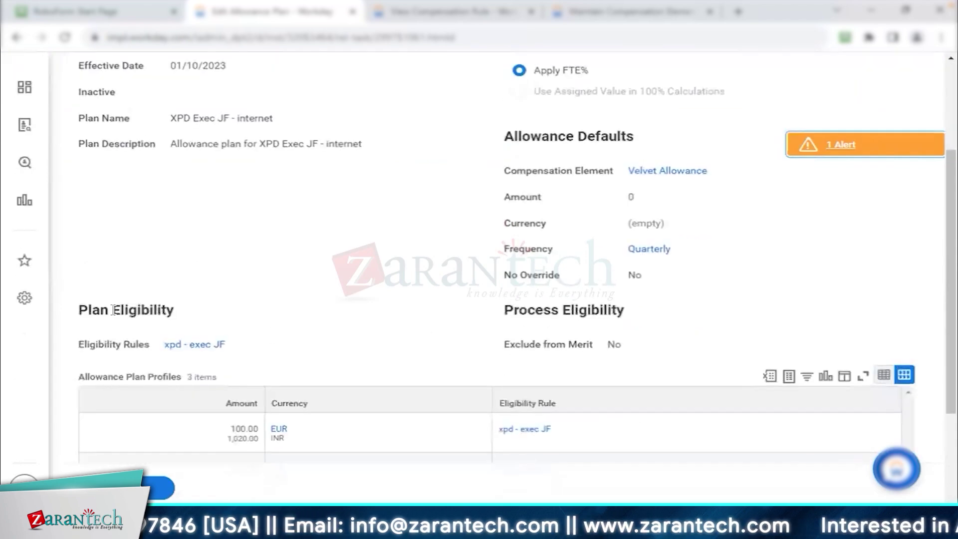
drag(81, 311, 314, 319)
click(315, 320)
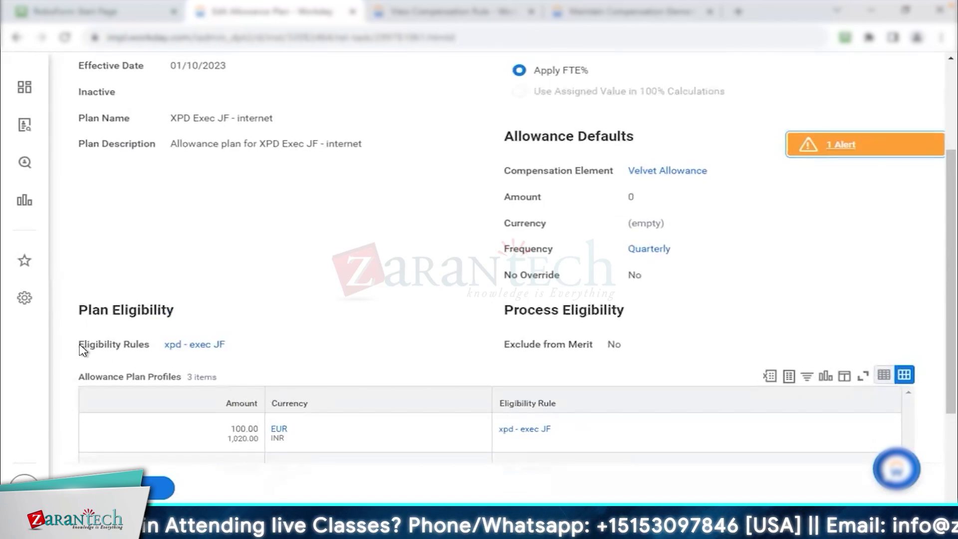
drag(79, 345, 212, 358)
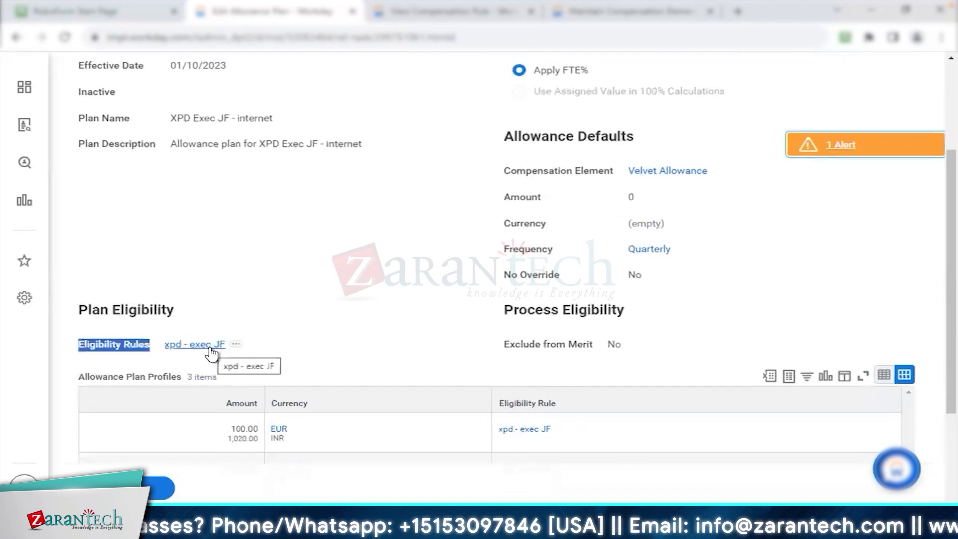
click(364, 318)
scroll(364, 319, down, 3)
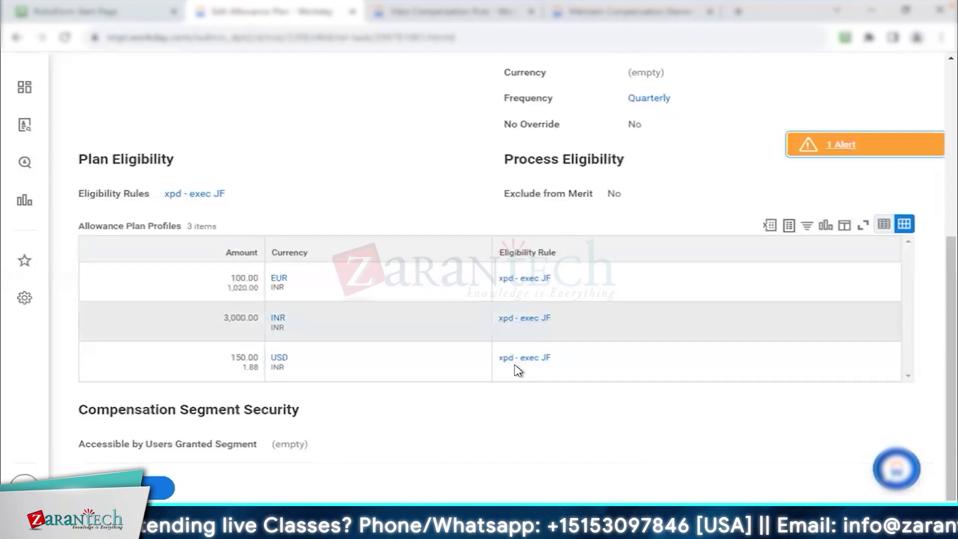
Inspect the conditions of the xpd - exec JF compensation rule and compare the plan-level rule with the EUR profile's rule
click(405, 11)
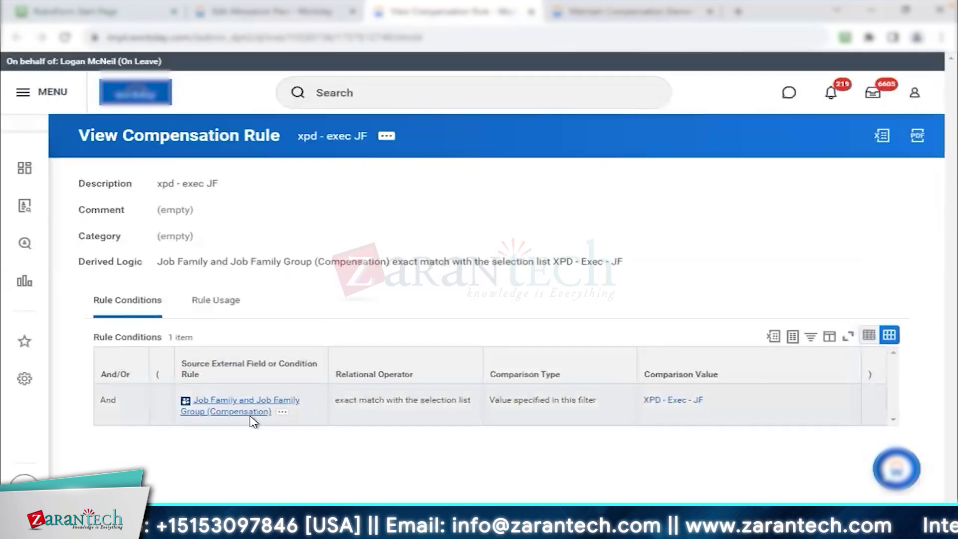
click(284, 13)
drag(79, 192, 197, 202)
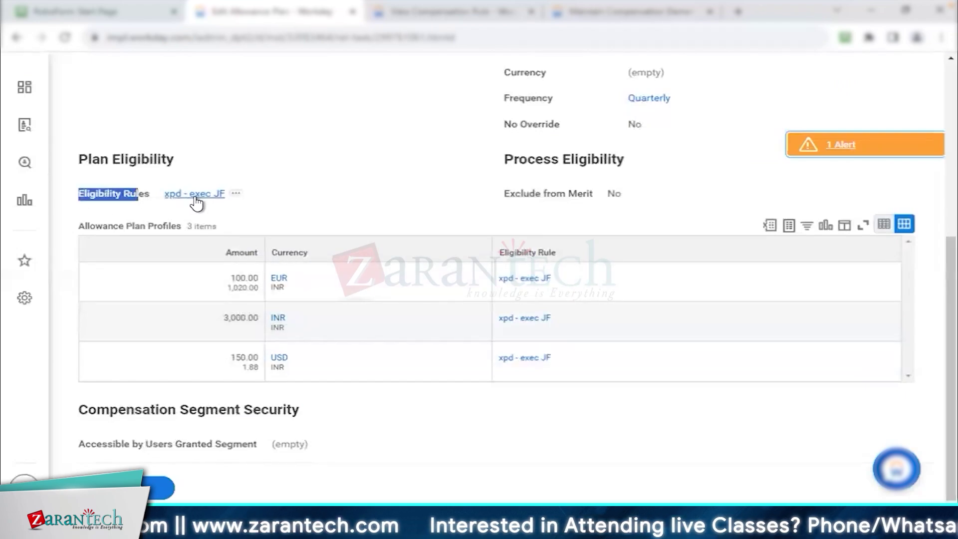
click(372, 187)
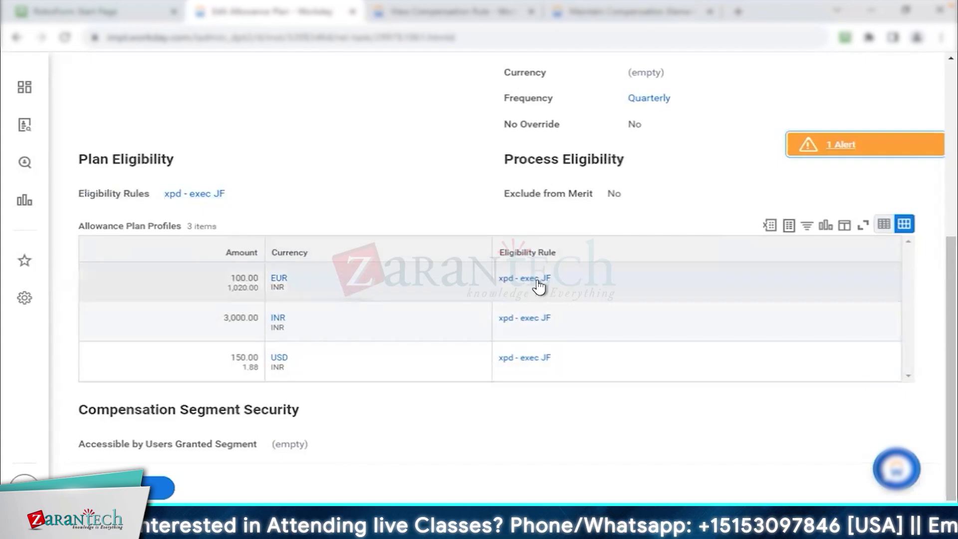
drag(499, 280, 559, 289)
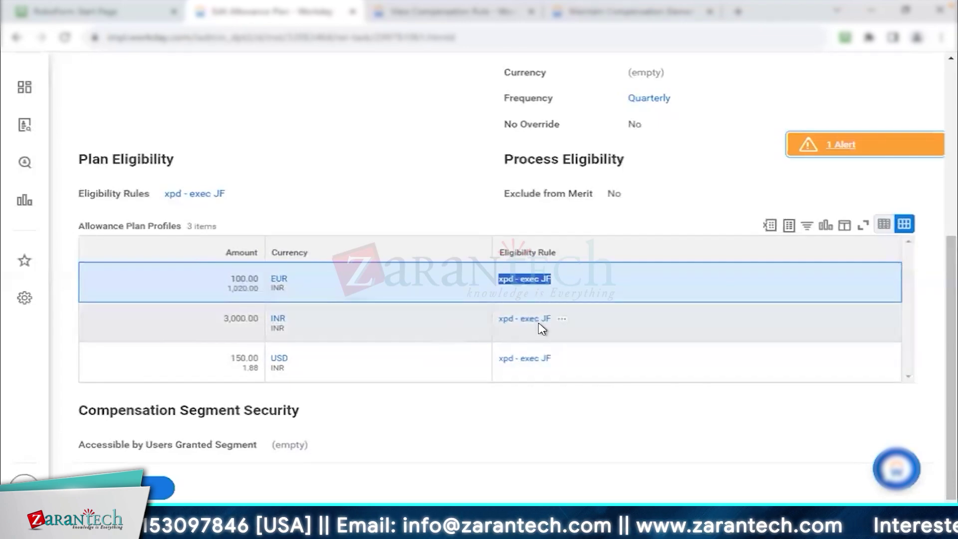
Find the Allowance Plan report by searching for "allo plan" and view the Velvet - Car Allowance plan
click(631, 11)
click(432, 94)
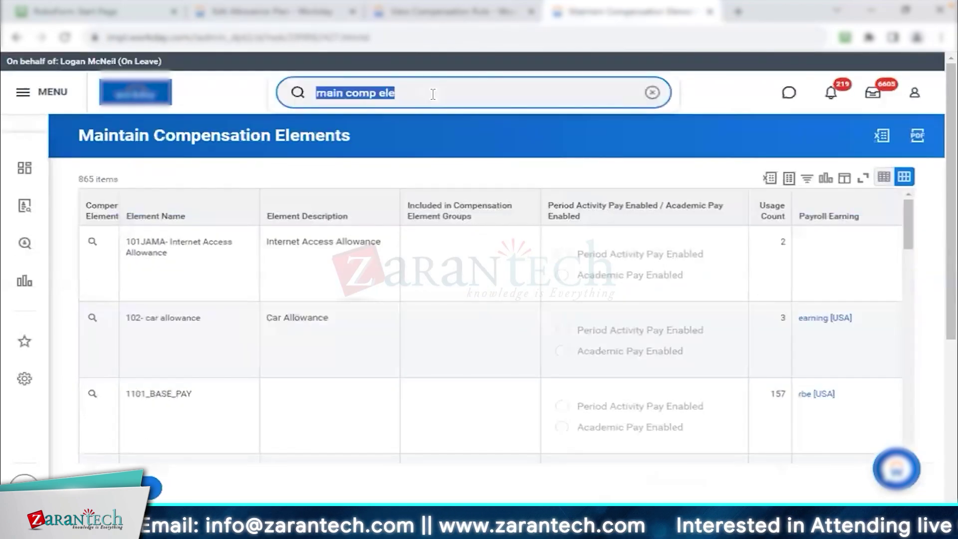
text(allo plan)
click(413, 144)
click(376, 255)
text(velvet)
key(Return)
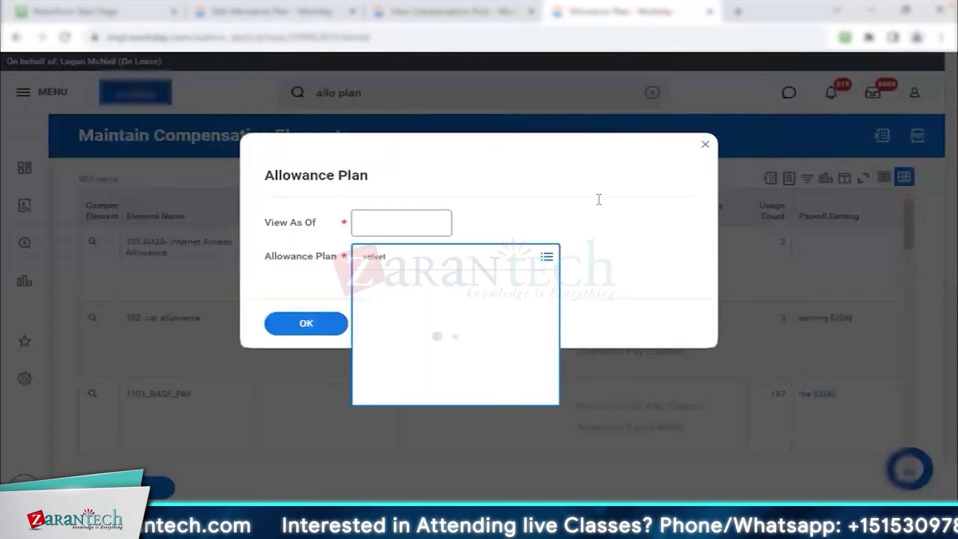
key(Return)
Examine the eligibility rule and allowance plan profiles of the Velvet - Car Allowance plan
scroll(544, 295, down, 4)
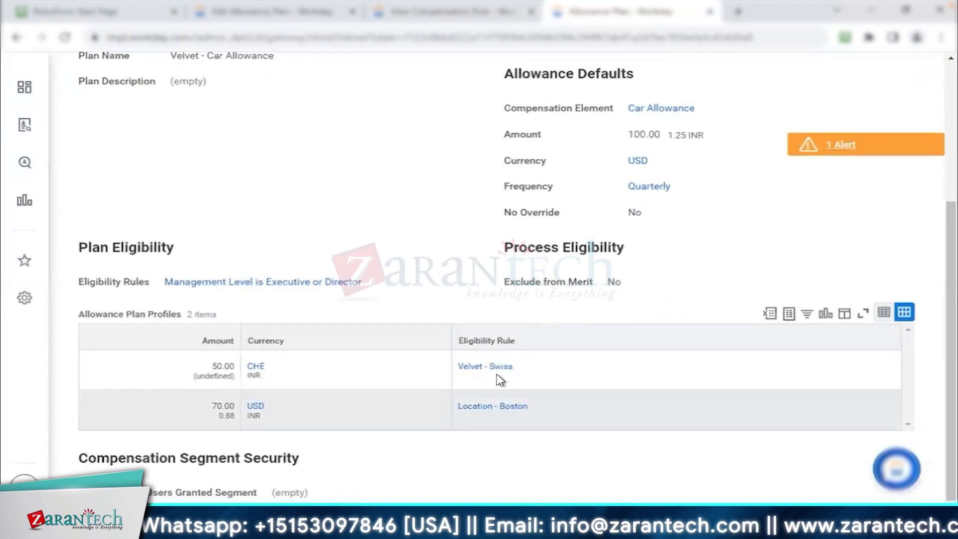
drag(79, 282, 376, 291)
click(365, 236)
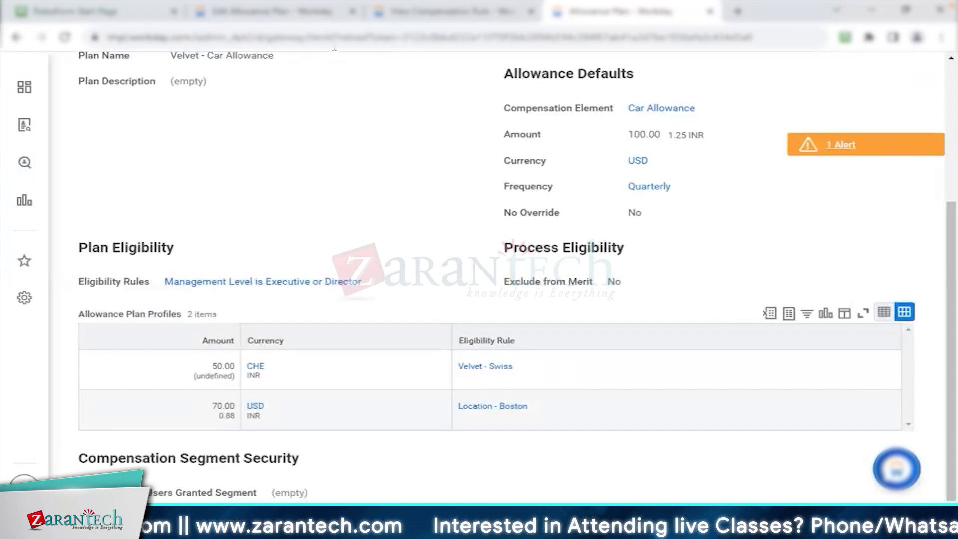
Return to the XPD Exec JF - internet allowance plan and look at its plan-level eligibility rule
click(307, 16)
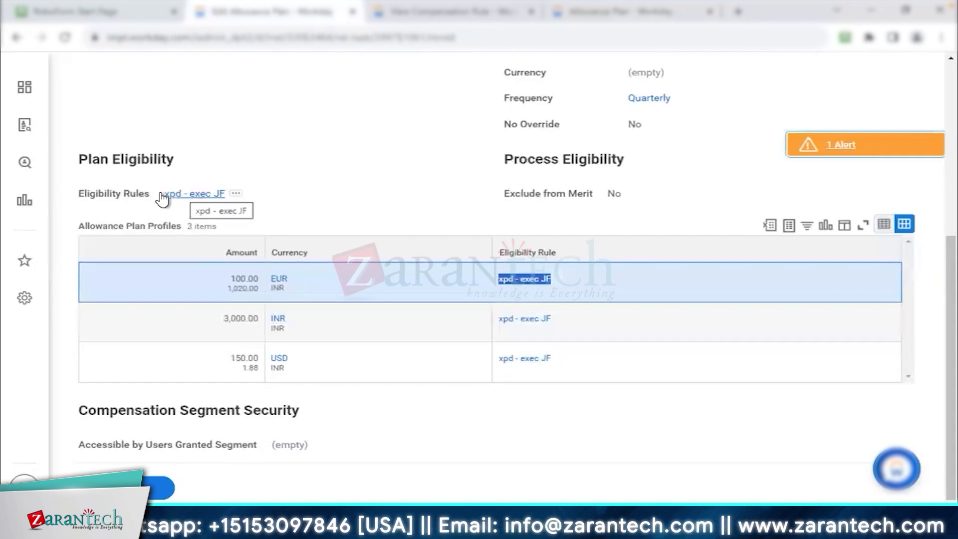
drag(79, 197, 168, 197)
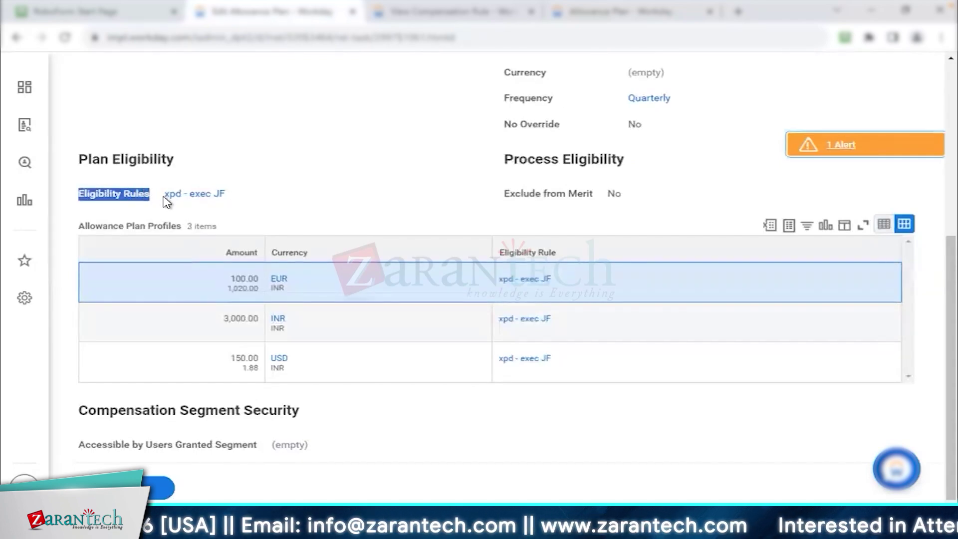
mouse_move(175, 199)
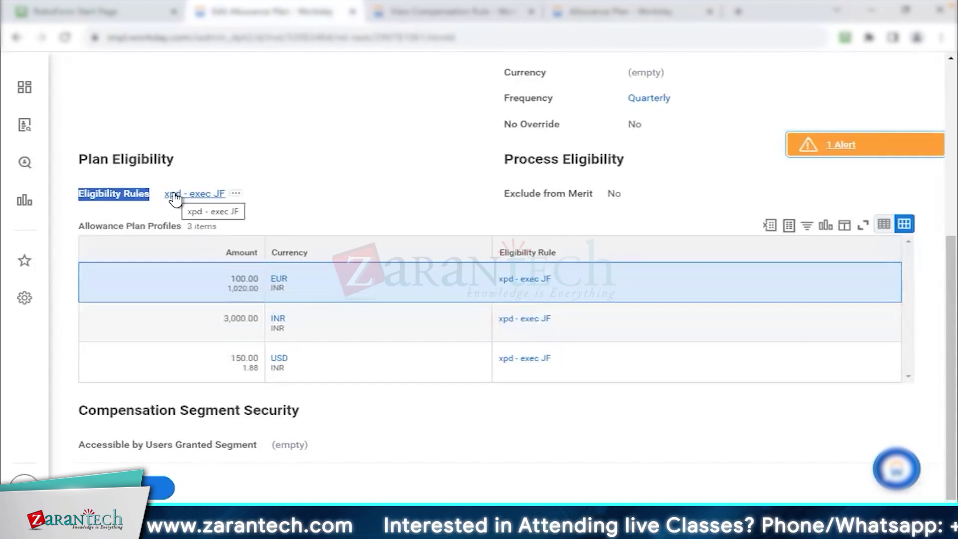
Compare the xpd - exec JF compensation rule with the eligibility rules on the plan's EUR, INR and USD profiles
click(406, 12)
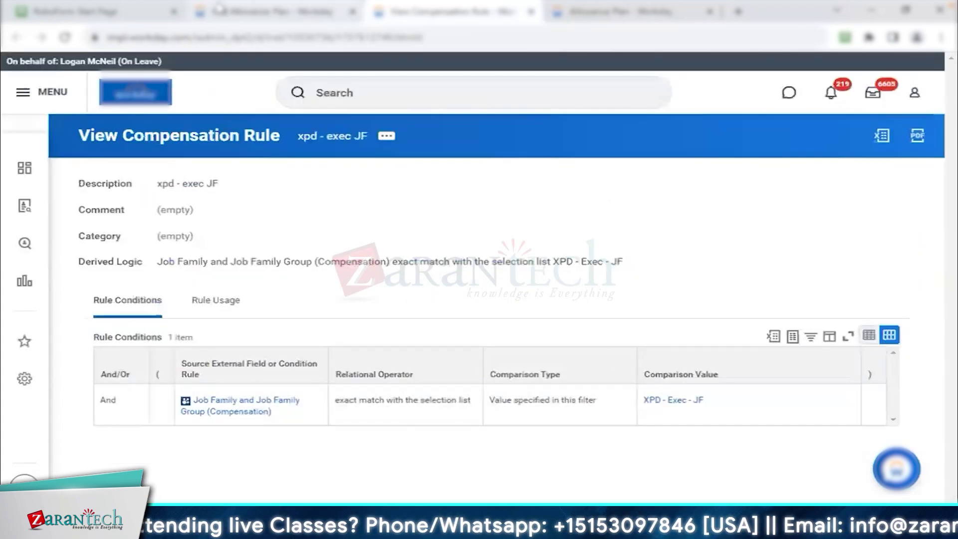
click(245, 14)
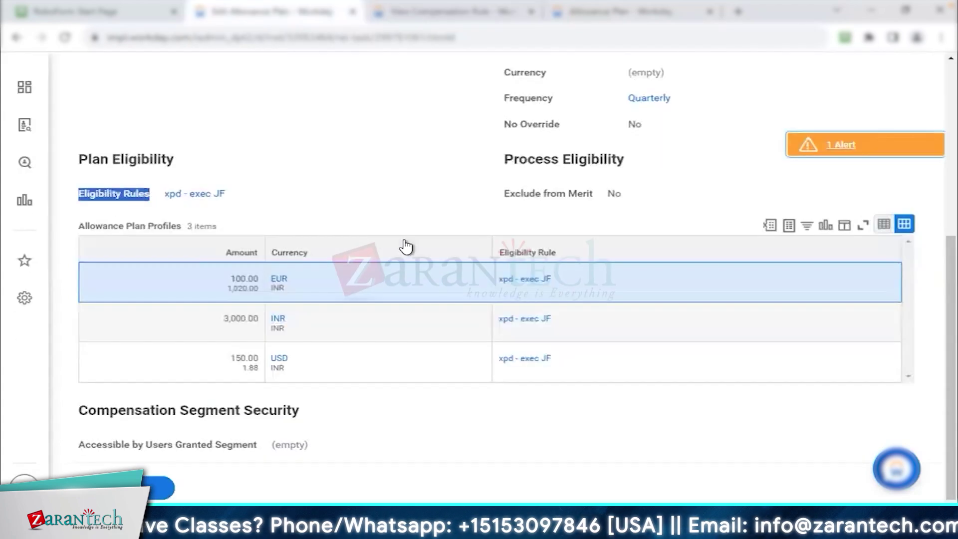
triple_click(539, 280)
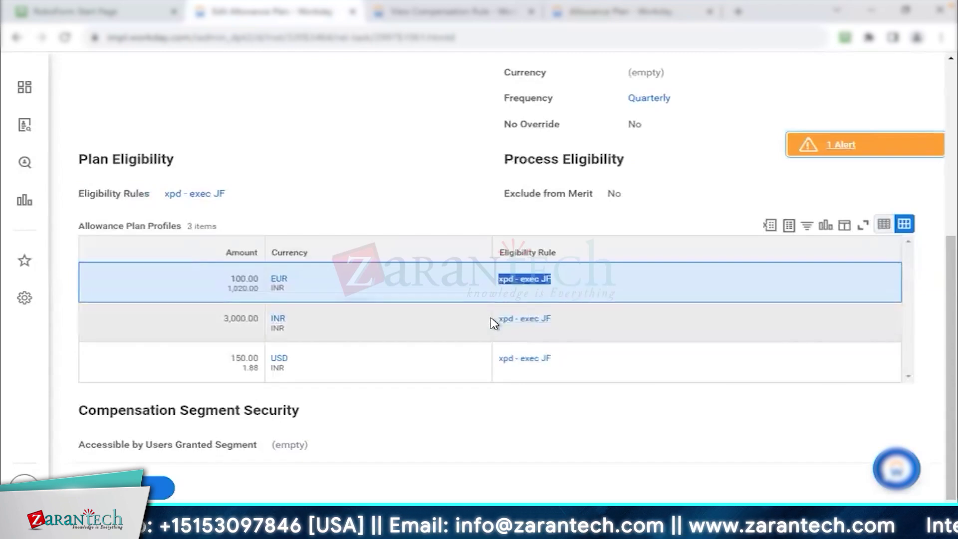
triple_click(509, 322)
click(544, 362)
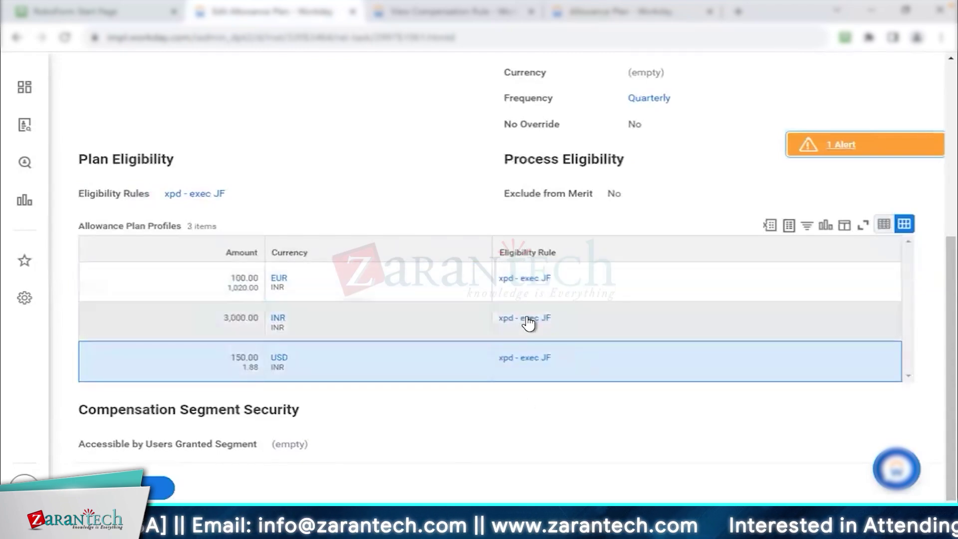
Review the FTE and allowance default settings of the XPD Exec JF - internet plan, keeping the session active
scroll(404, 223, up, 1)
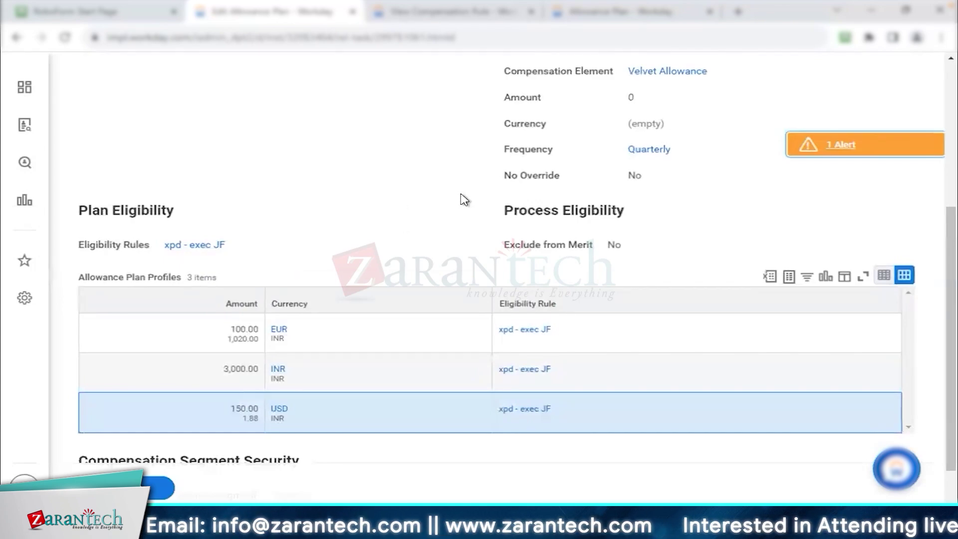
scroll(464, 199, up, 3)
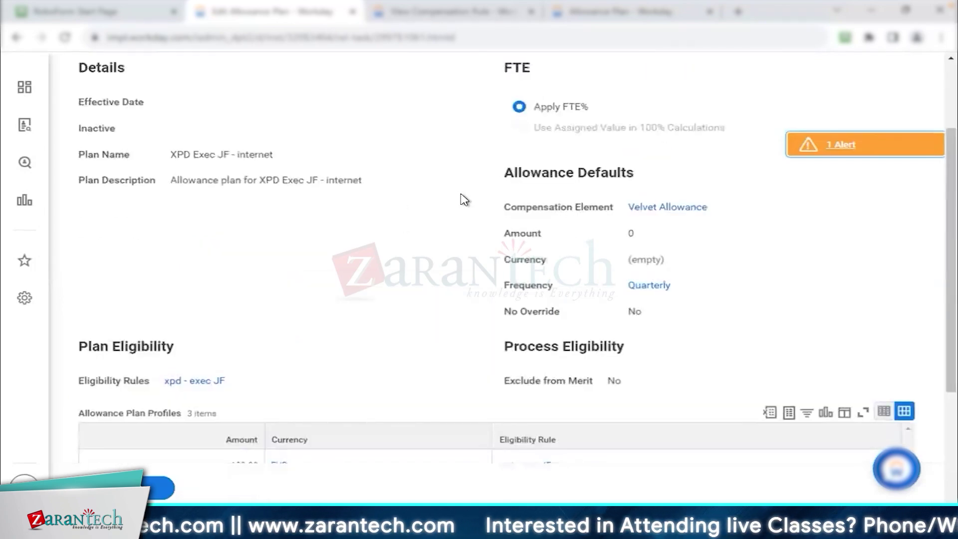
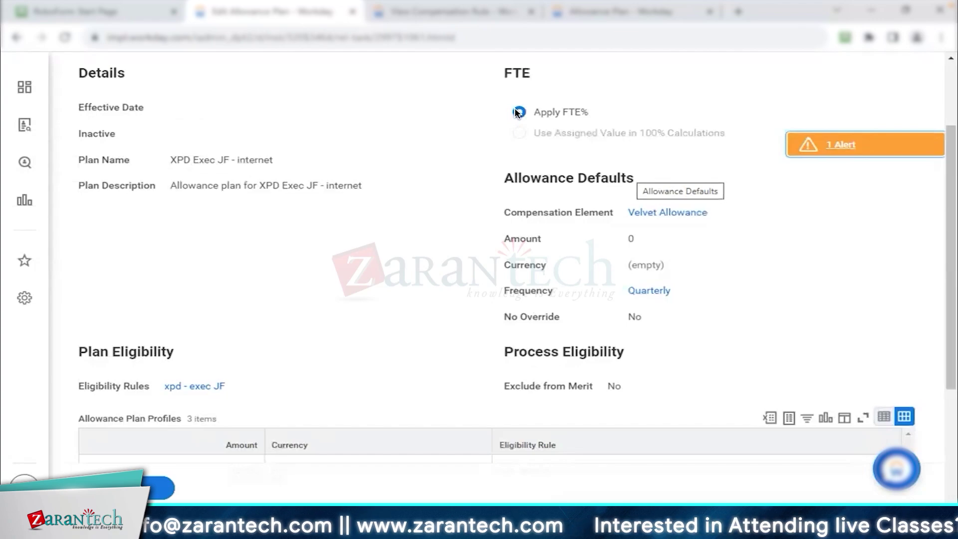
click(517, 112)
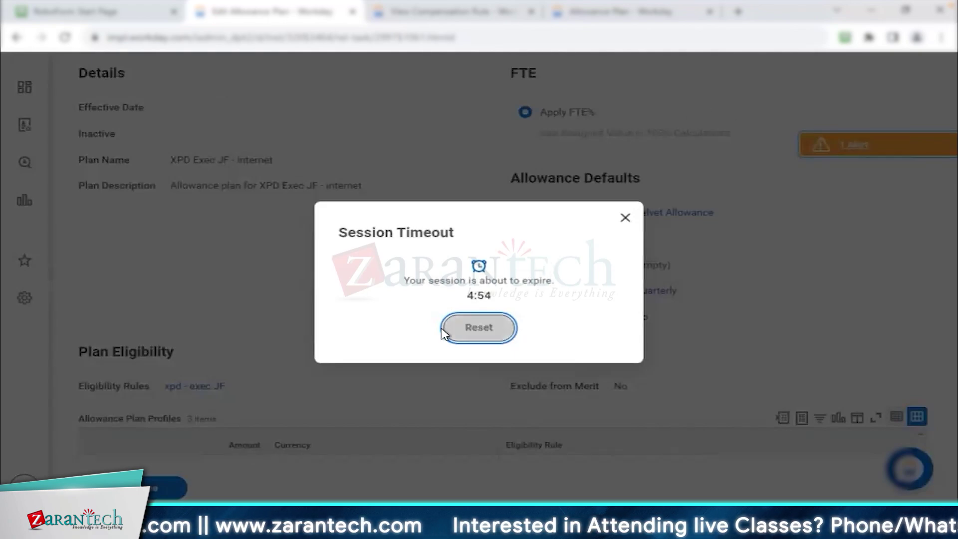
click(479, 326)
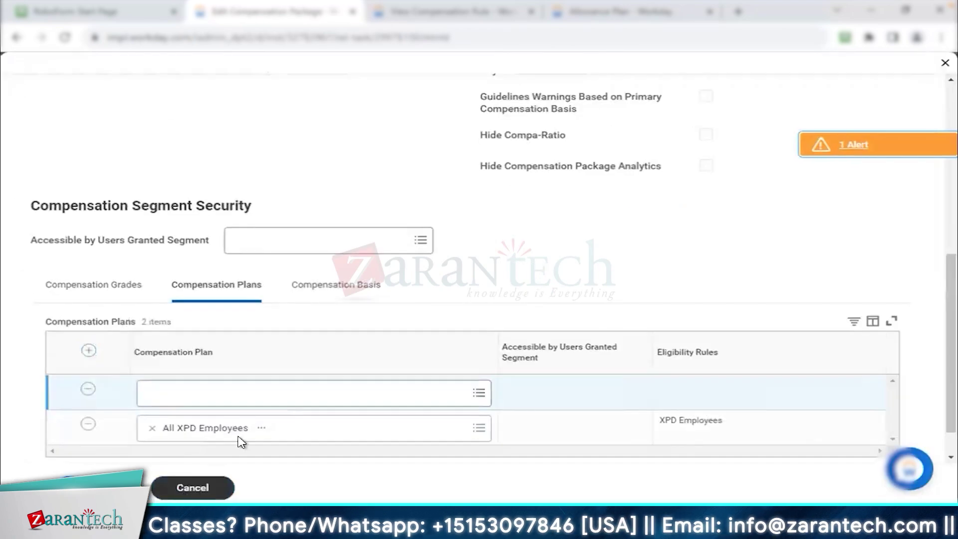
Leave the compensation package edit without saving and review the XPD Comp Package's details, eligibility rules and compensation grades
click(193, 488)
click(412, 314)
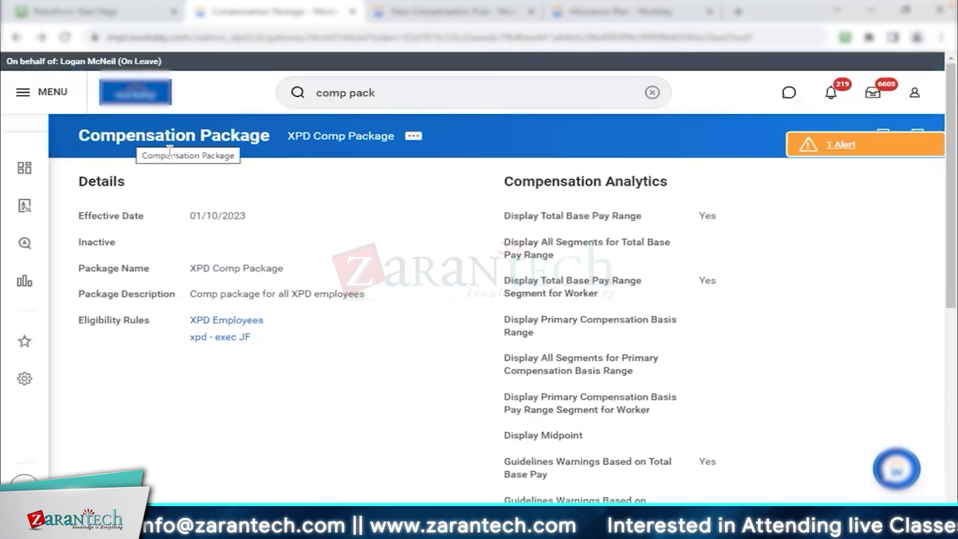
scroll(352, 308, down, 4)
scroll(351, 308, down, 4)
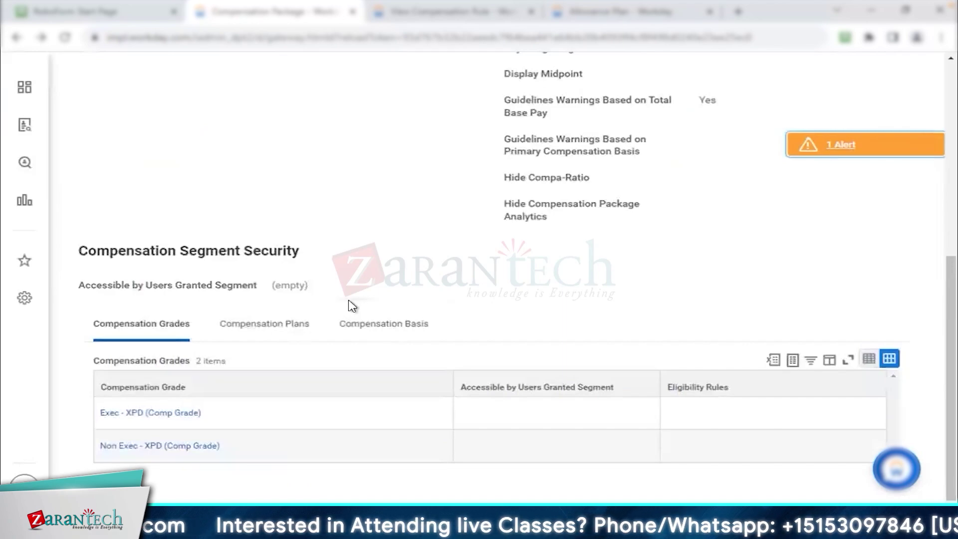
scroll(352, 306, up, 4)
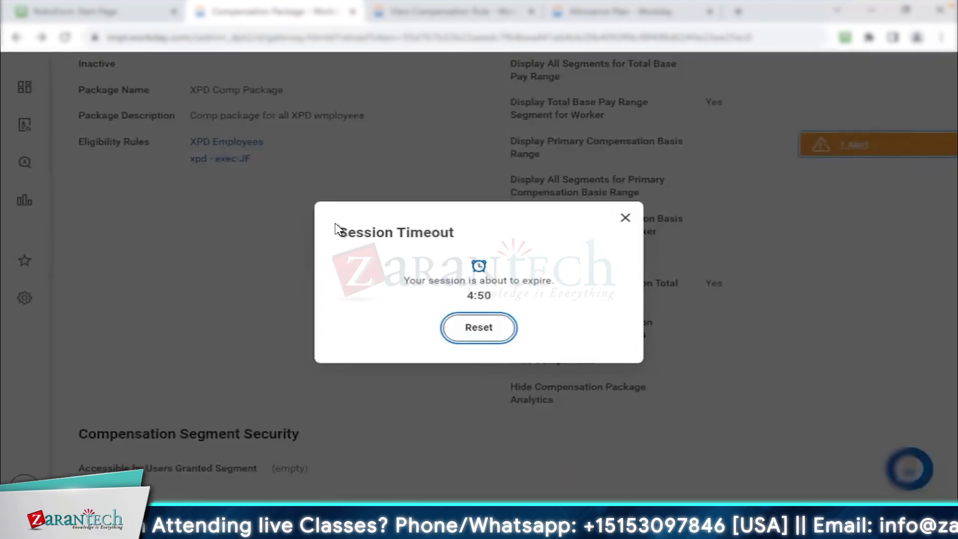
click(492, 332)
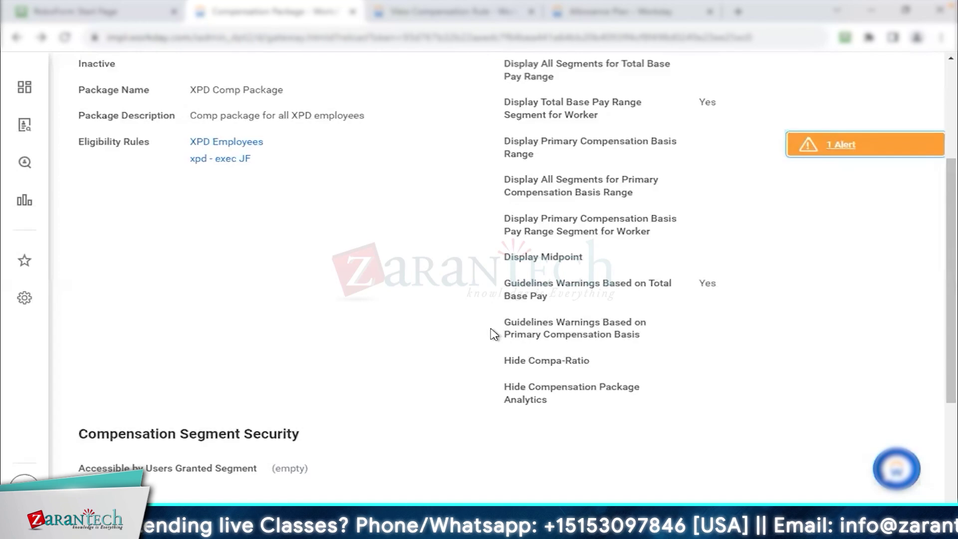
scroll(494, 333, down, 4)
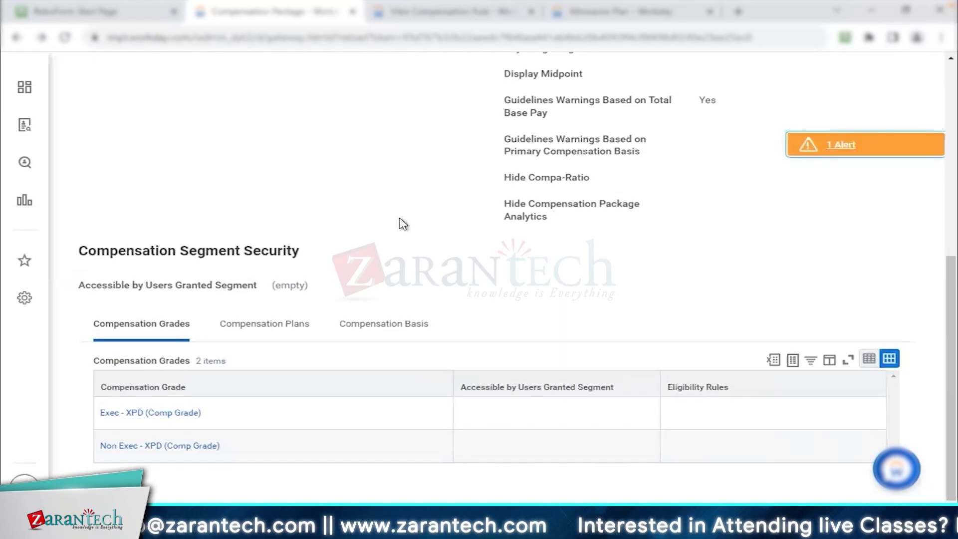
scroll(289, 129, up, 10)
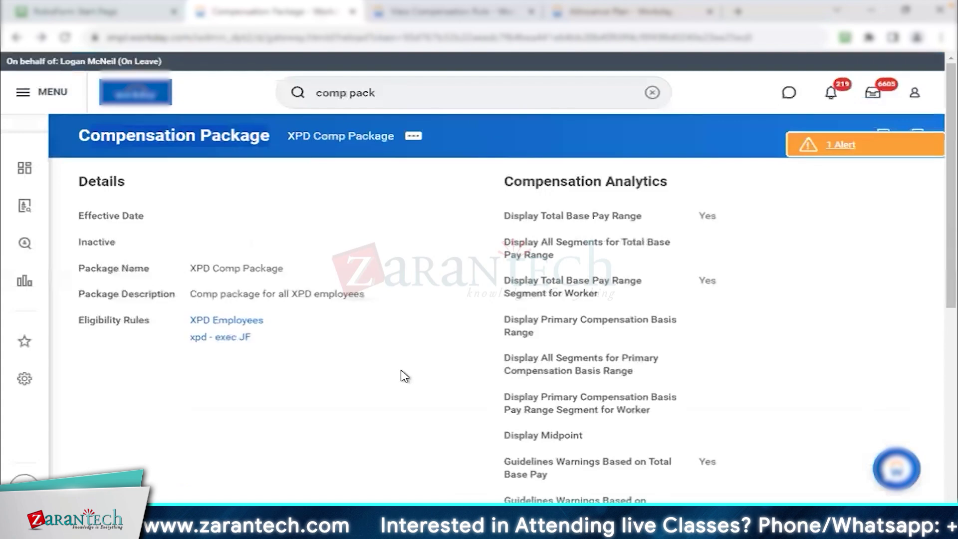
scroll(403, 377, down, 10)
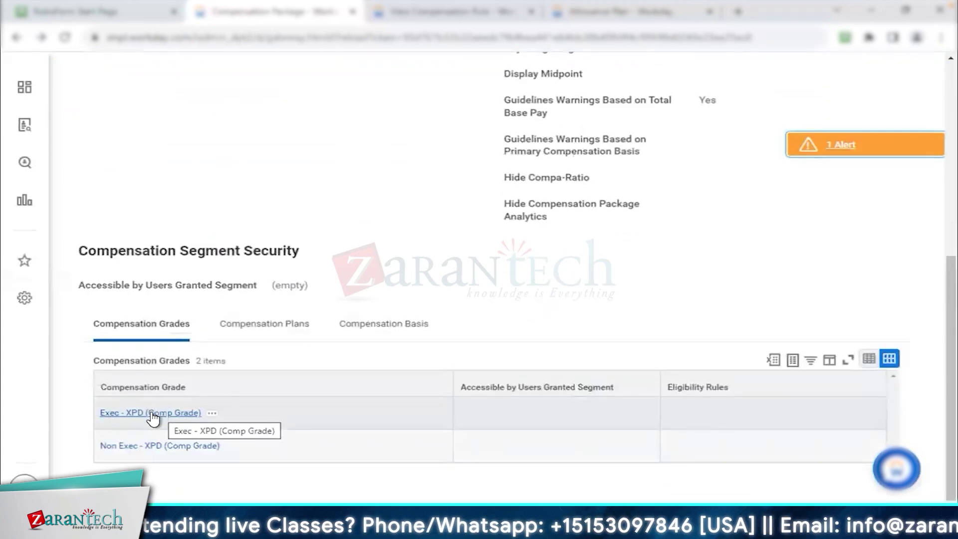
Compare the compensation plans with the compensation grades assigned to the XPD Comp Package
click(265, 324)
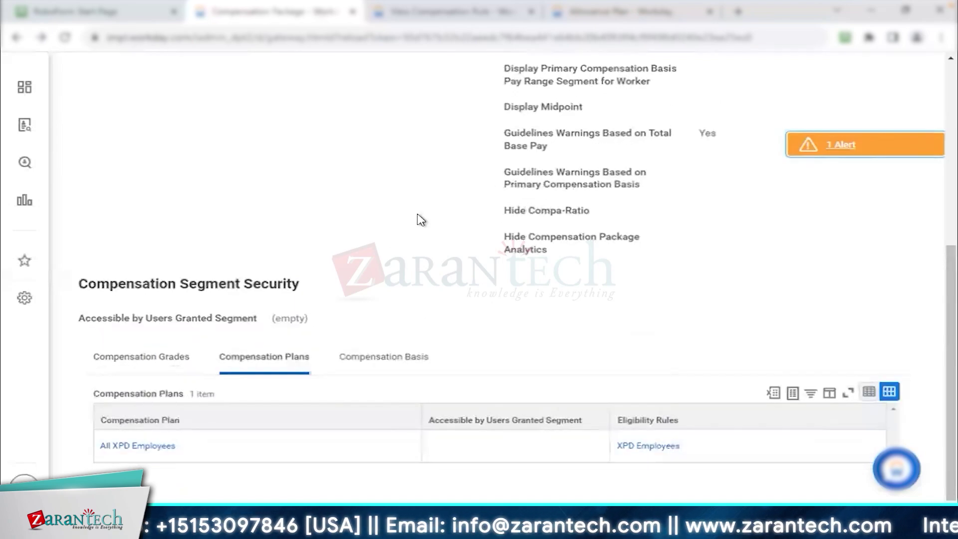
click(166, 370)
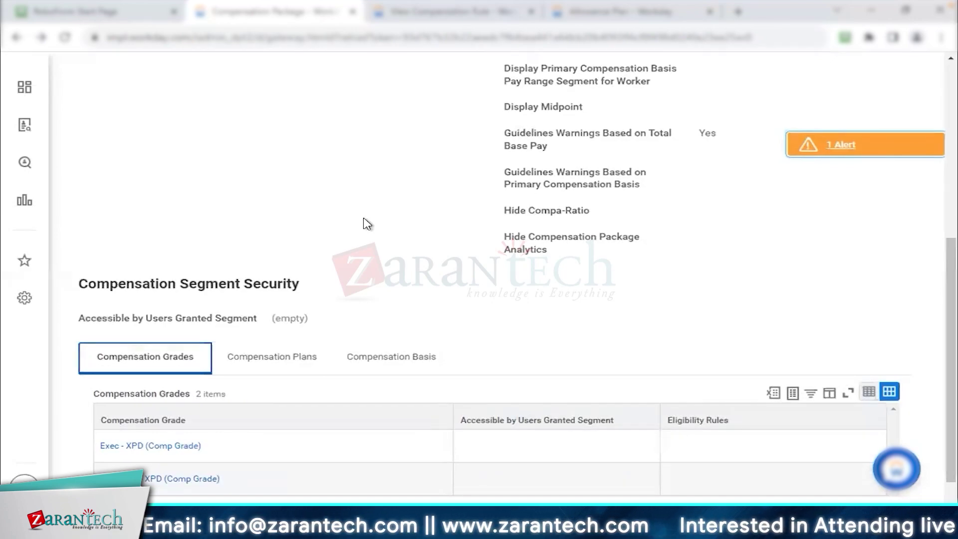
drag(97, 364, 321, 362)
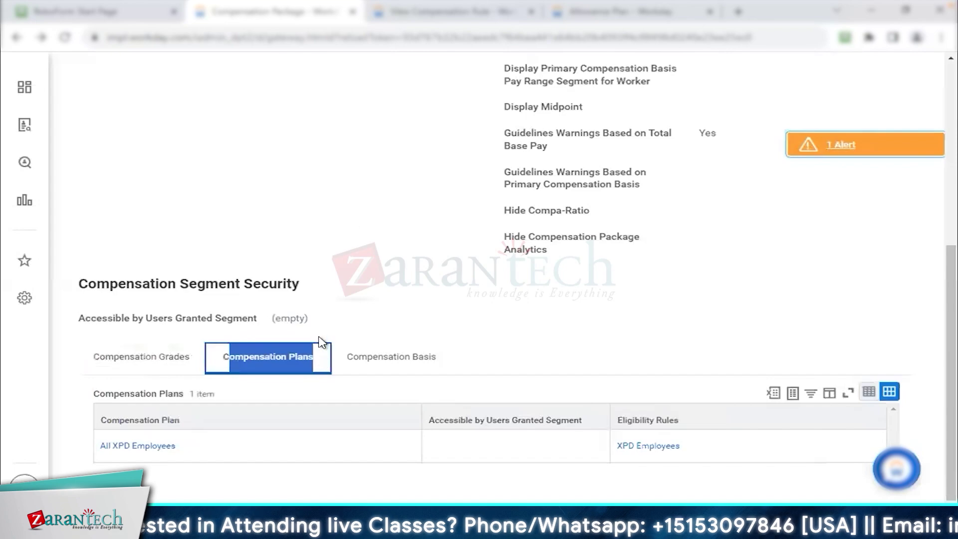
click(370, 195)
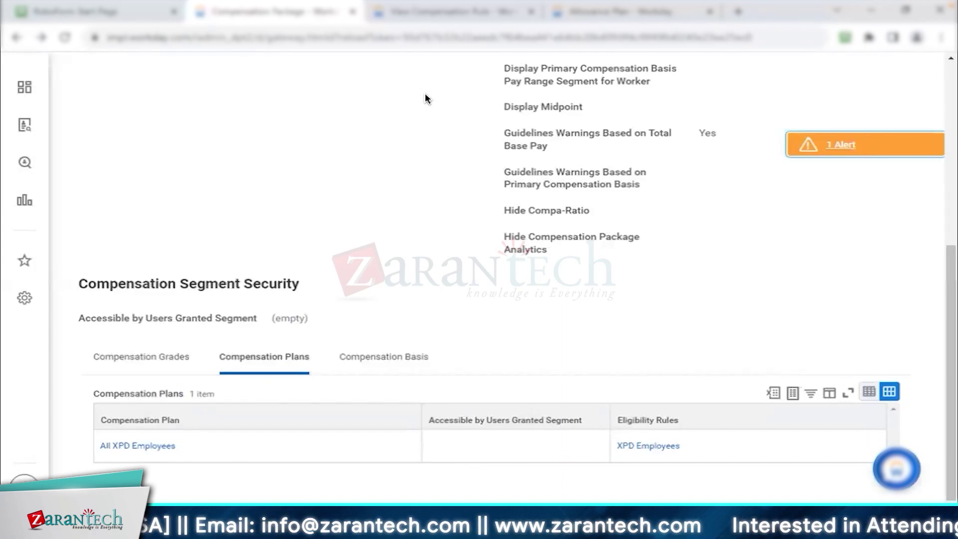
Return to the Velvet - Car Allowance plan and review its details and allowance defaults
click(621, 11)
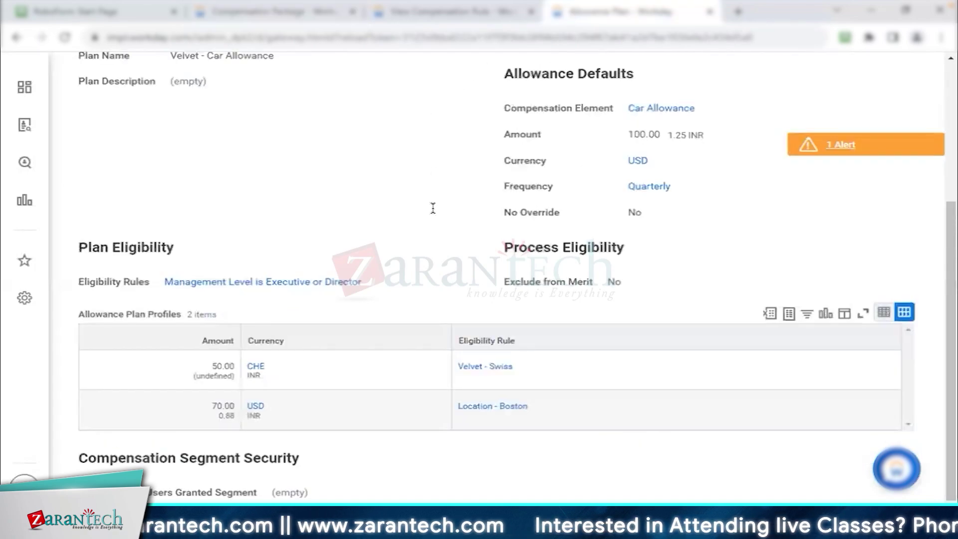
scroll(425, 140, up, 5)
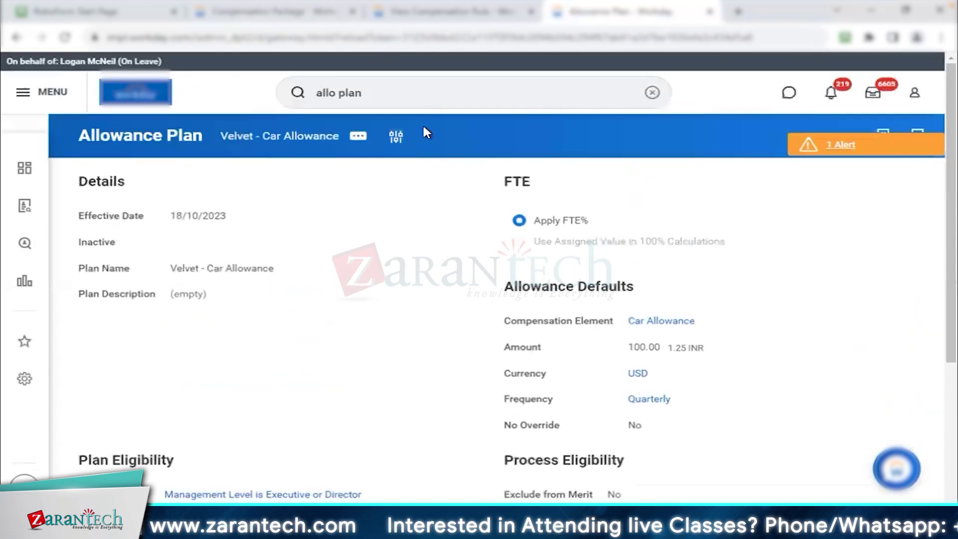
click(406, 100)
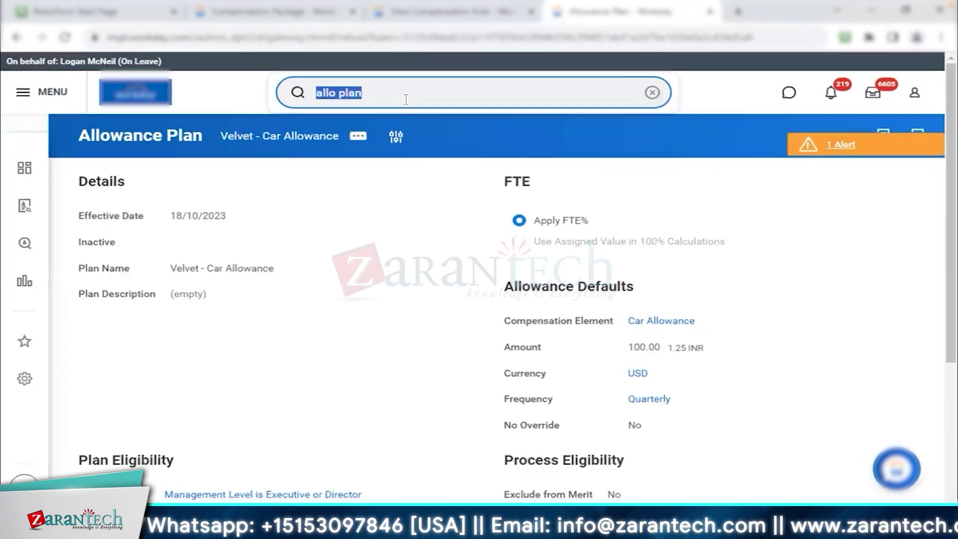
scroll(343, 283, down, 4)
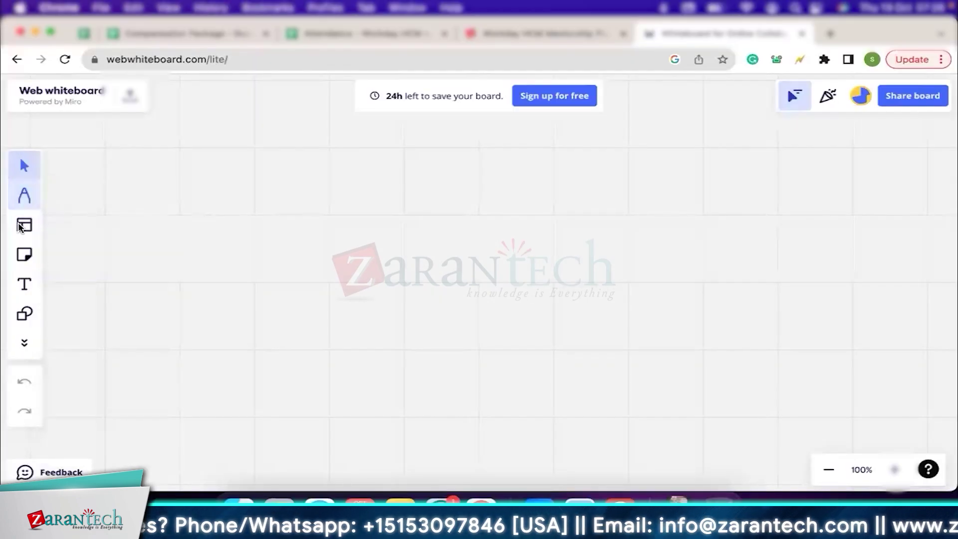
Switch to the Web whiteboard and draw two rounded rectangles side by side with a gap between them, labelled A and B
click(24, 313)
click(105, 303)
drag(198, 159, 286, 192)
text(A)
click(24, 314)
click(137, 252)
drag(137, 252, 693, 185)
double_click(708, 175)
text(B)
Draw a circle containing an equals sign between boxes A and B
click(25, 314)
click(134, 303)
drag(443, 148, 514, 210)
Add the heading "Source/ External Field" above box A and place copies of it above the circle and box B
key(t)
click(214, 244)
text(Source/ External Field)
drag(248, 243, 468, 138)
click(245, 140)
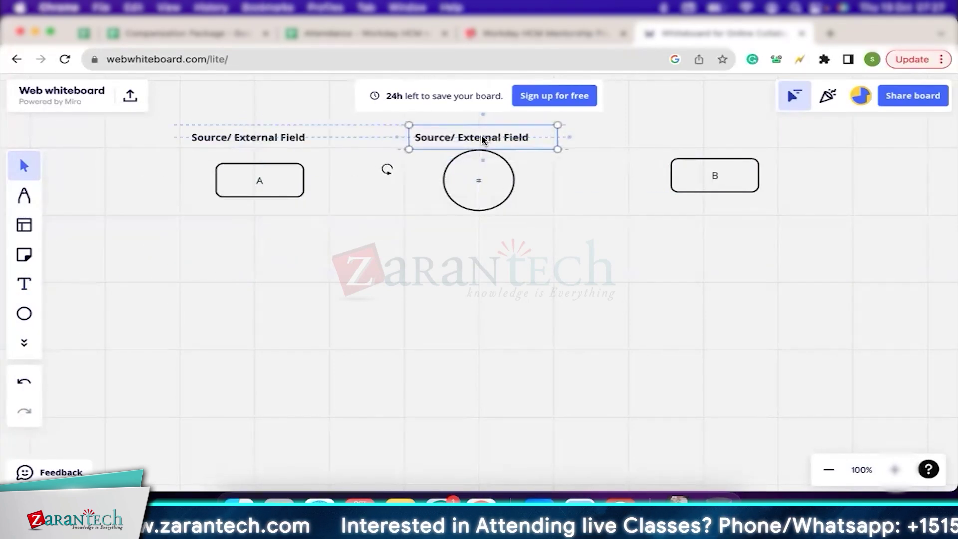
Change the heading above the circle to "Relational Operator" and the one above box B to "Comparison Value"
click(472, 137)
double_click(486, 135)
text(Relational Operator)
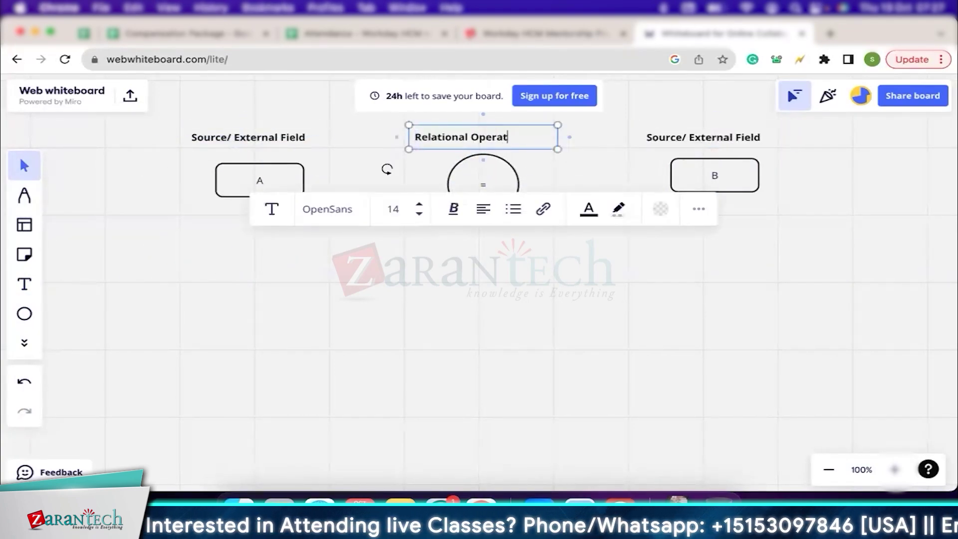
double_click(704, 137)
text(Comparison Value)
click(318, 190)
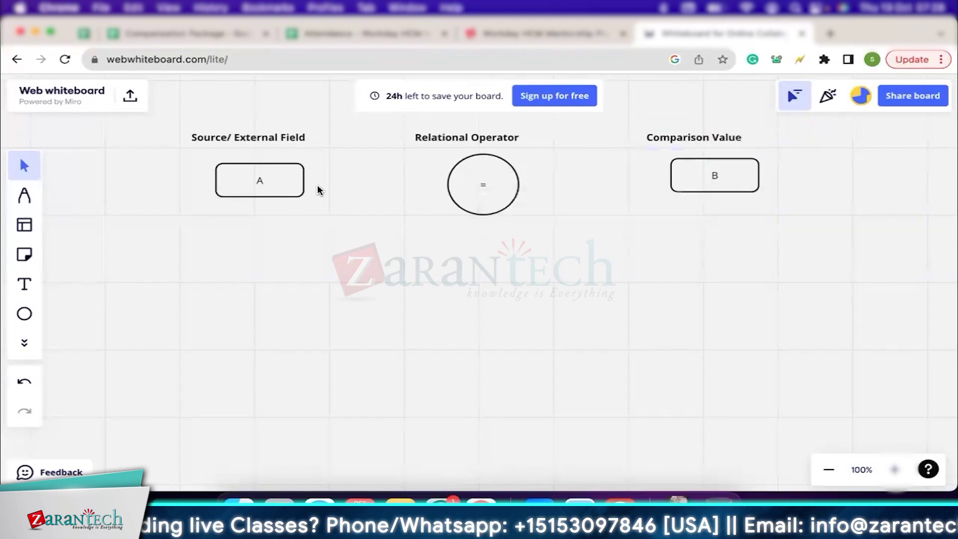
Center the equals circle under the Relational Operator heading and the Comparison Value heading over box B
drag(484, 168, 475, 167)
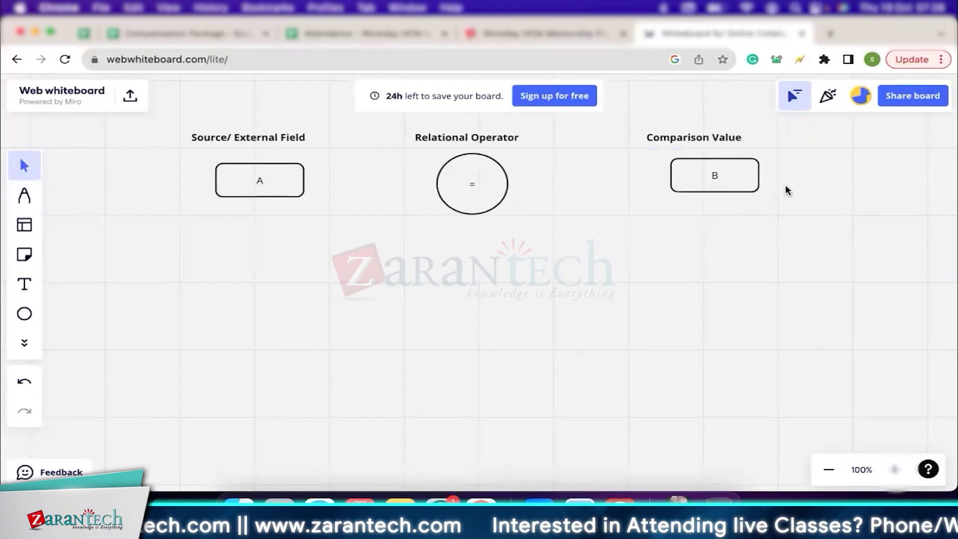
click(720, 138)
drag(686, 139, 708, 139)
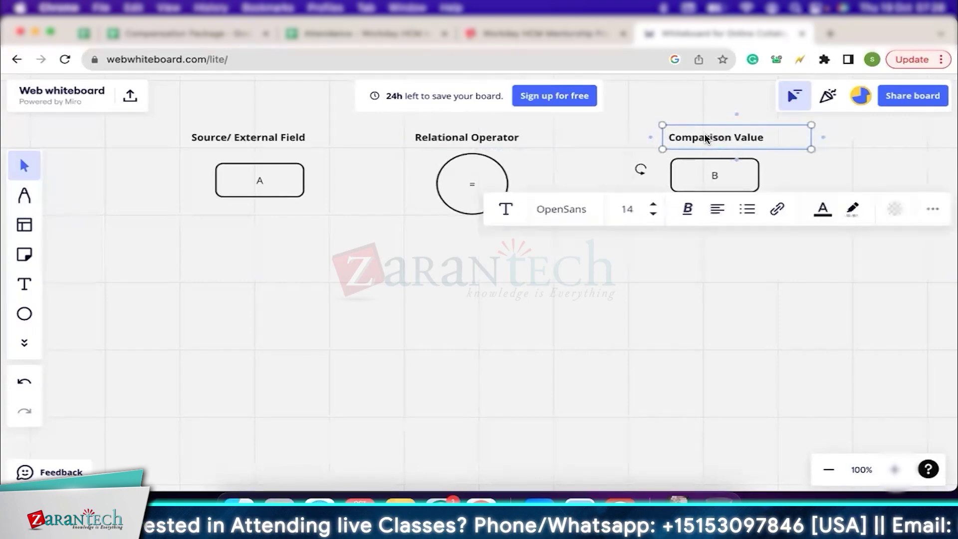
drag(473, 171, 471, 168)
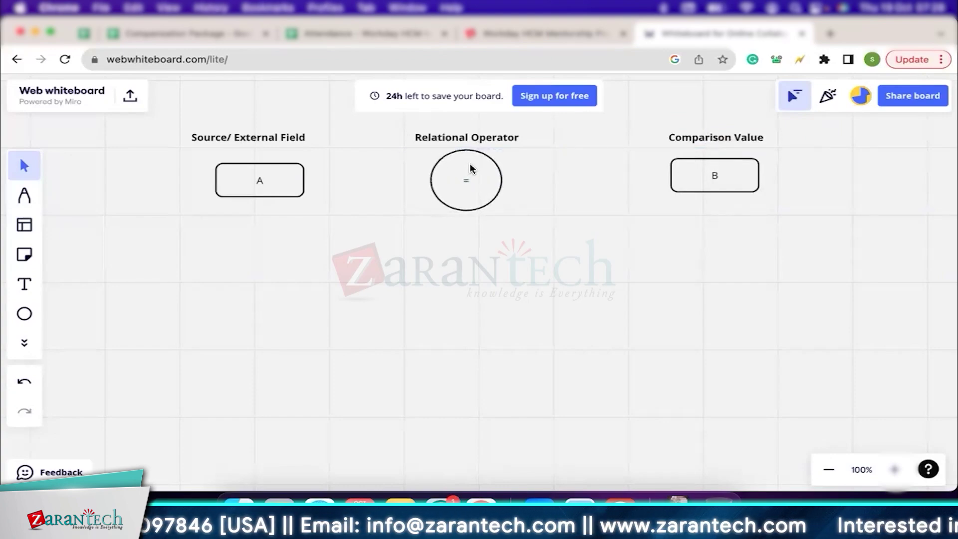
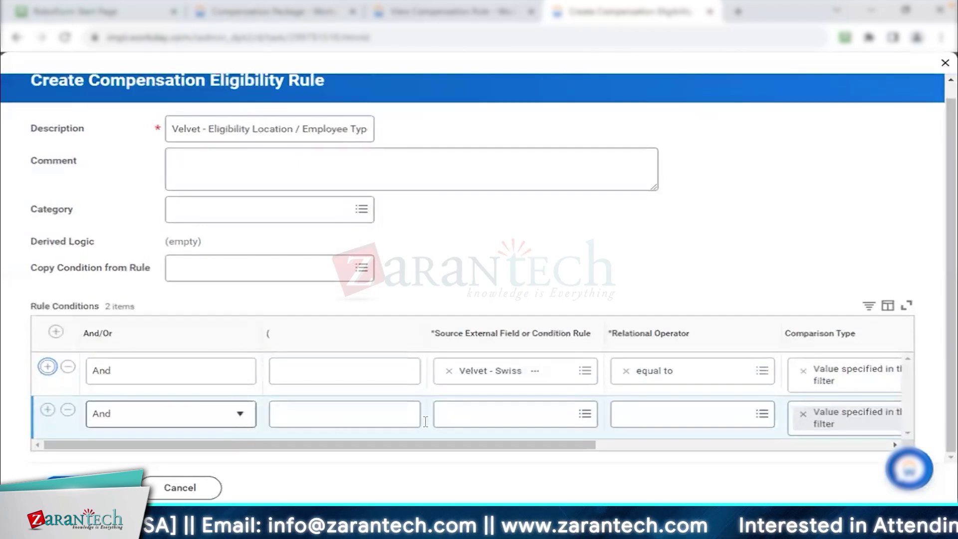
Search the second condition's source field for "employee type" and examine the report field details of Employee/Contingent Worker Type (Compensation)
click(481, 413)
text(employee type)
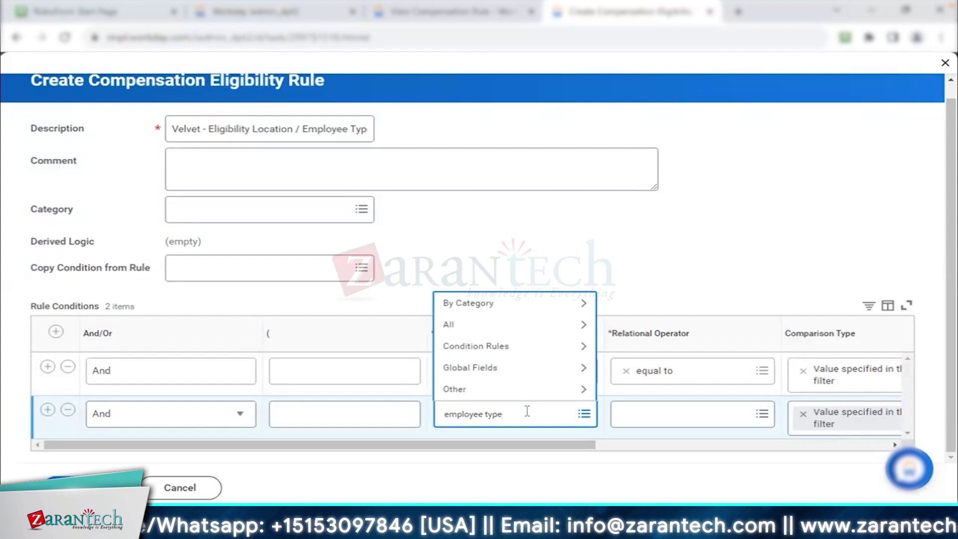
key(Return)
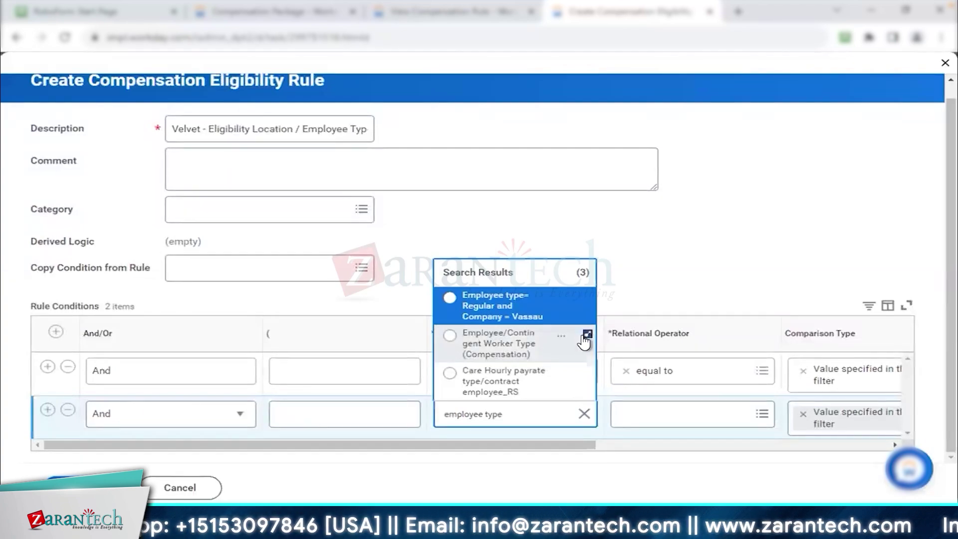
click(562, 339)
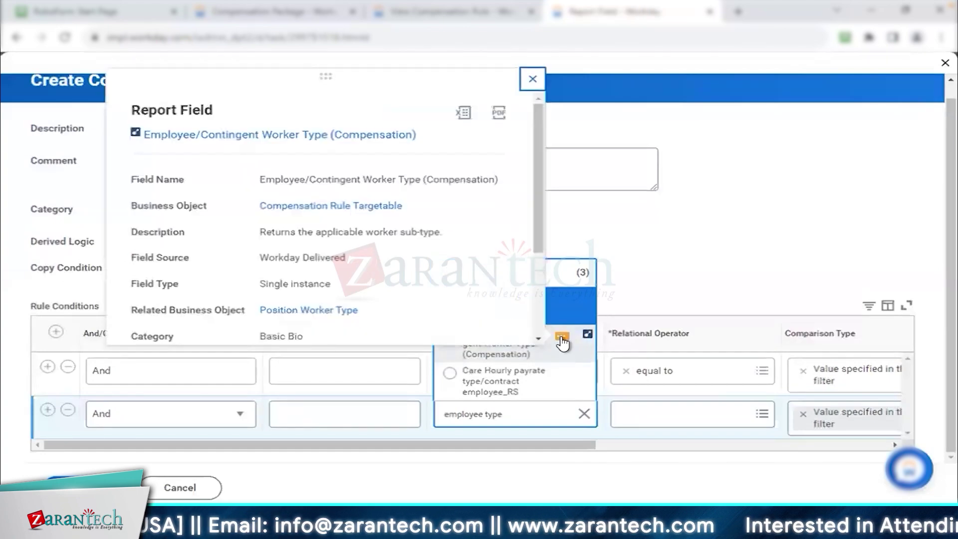
drag(133, 180, 186, 181)
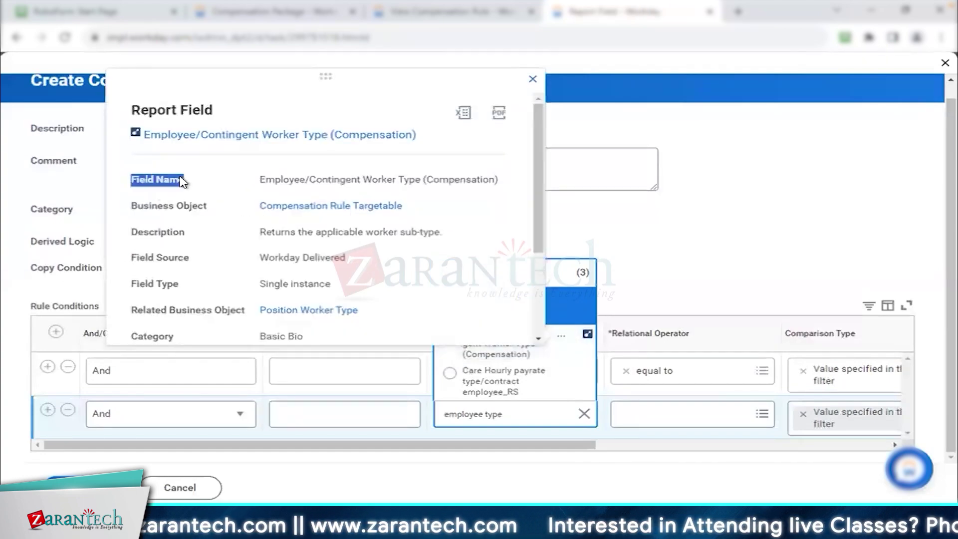
drag(132, 110, 221, 112)
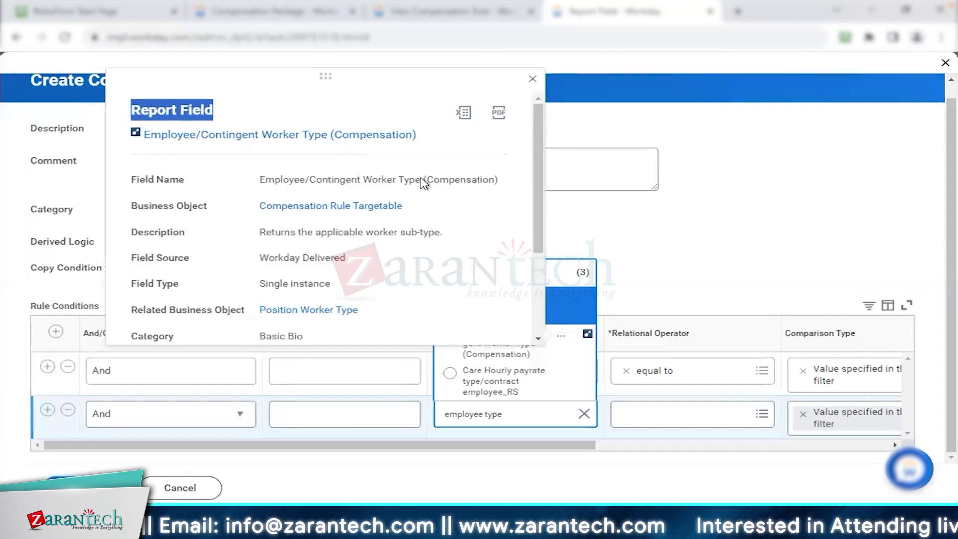
double_click(454, 181)
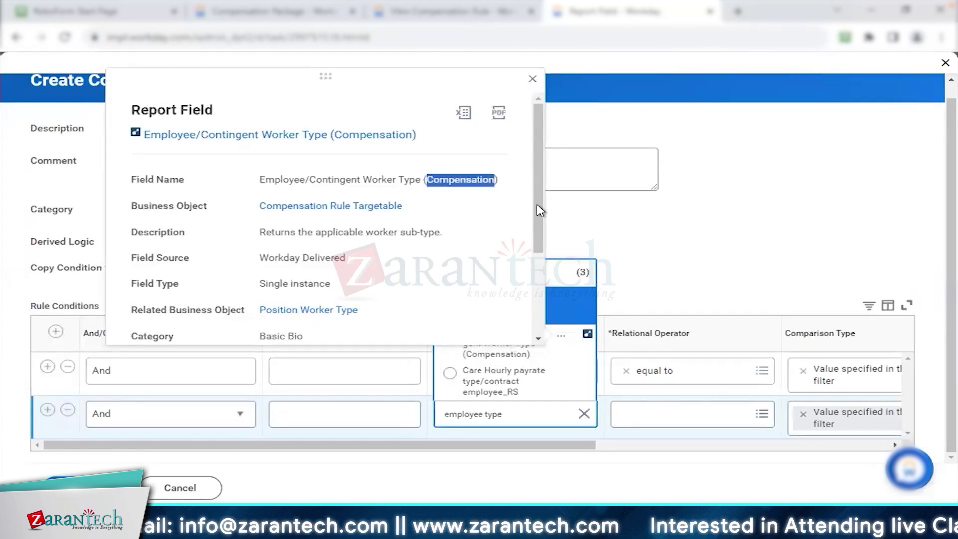
Check the Authorized Usage of the Employee/Contingent Worker Type (Compensation) field, then close its details
drag(541, 212, 543, 283)
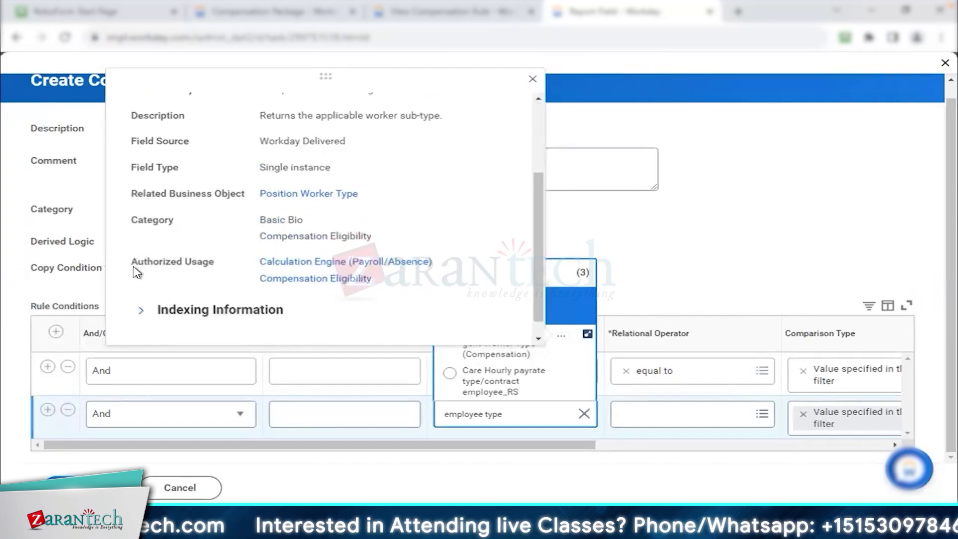
drag(131, 263, 223, 272)
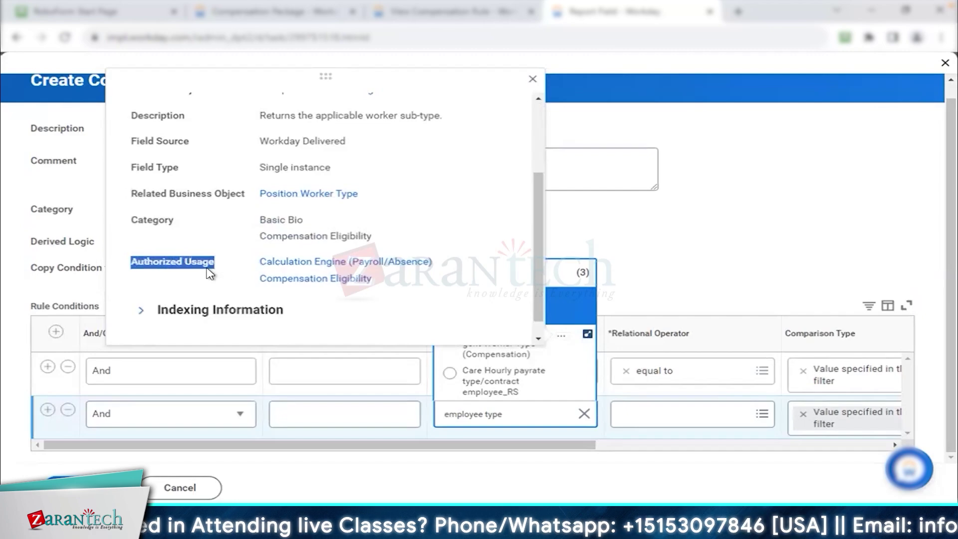
drag(259, 259, 259, 283)
click(383, 287)
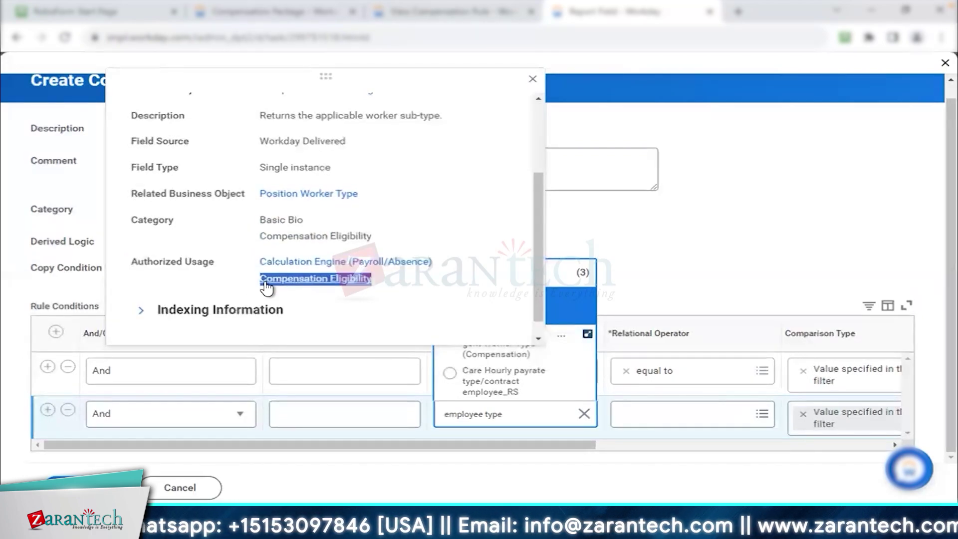
click(468, 209)
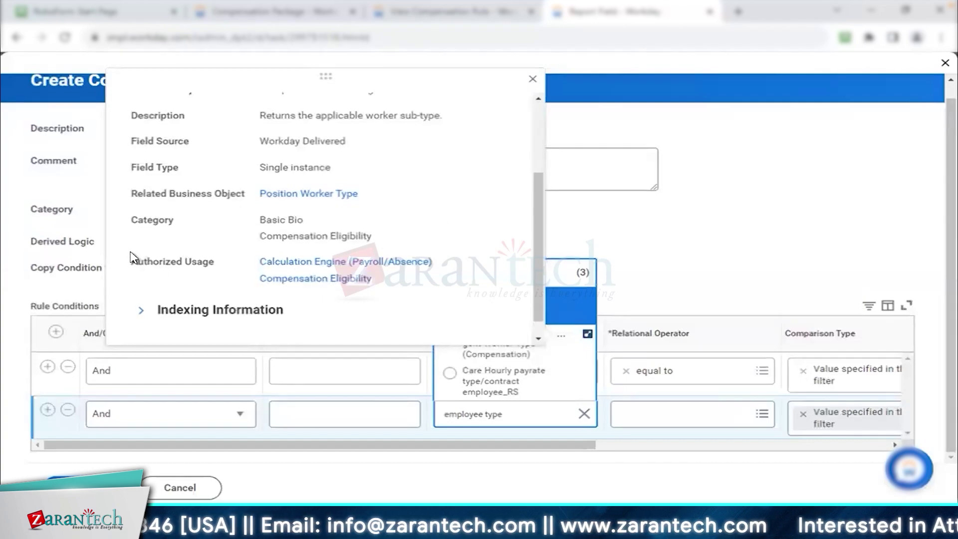
scroll(472, 175, up, 3)
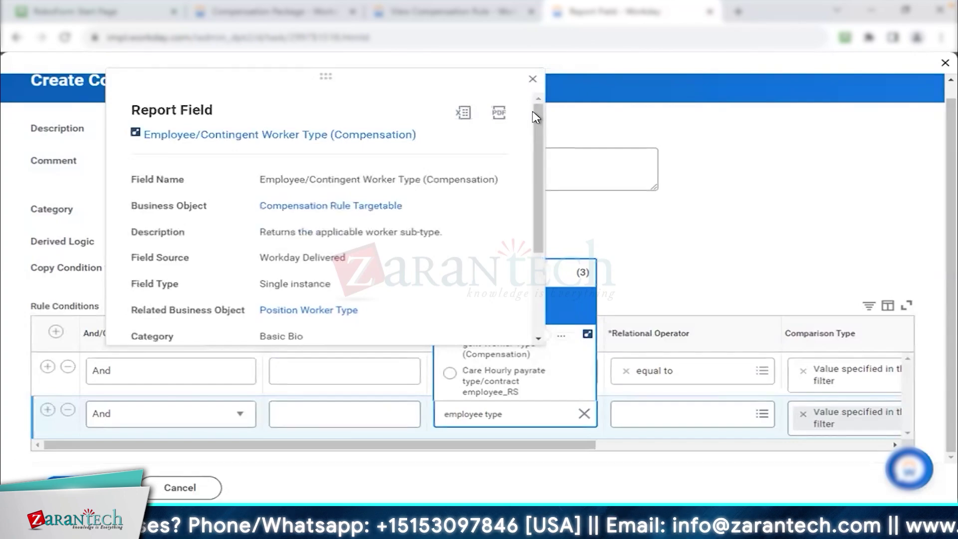
click(533, 79)
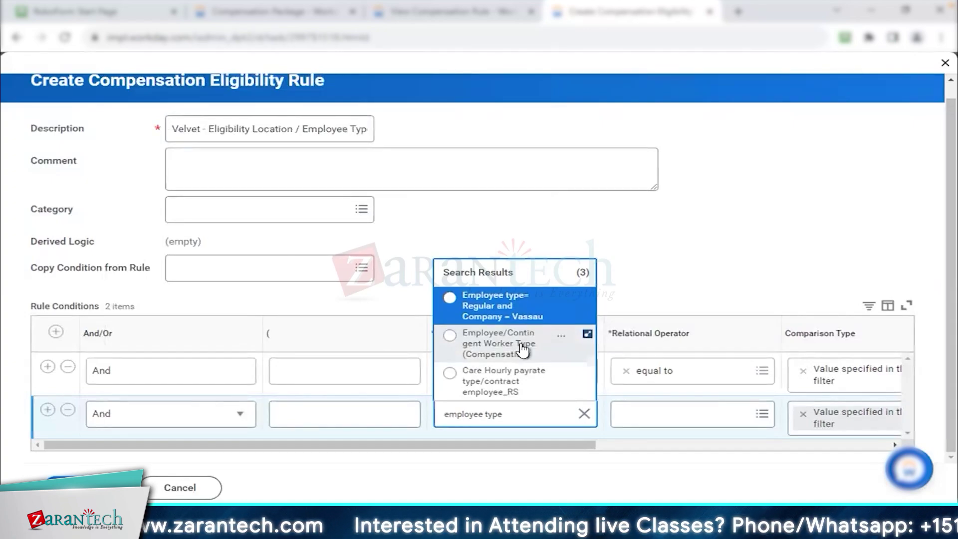
Review the rule conditions and comparison values of the existing rule "Employee type= Regular and Company = Vassau", then close its details
click(578, 300)
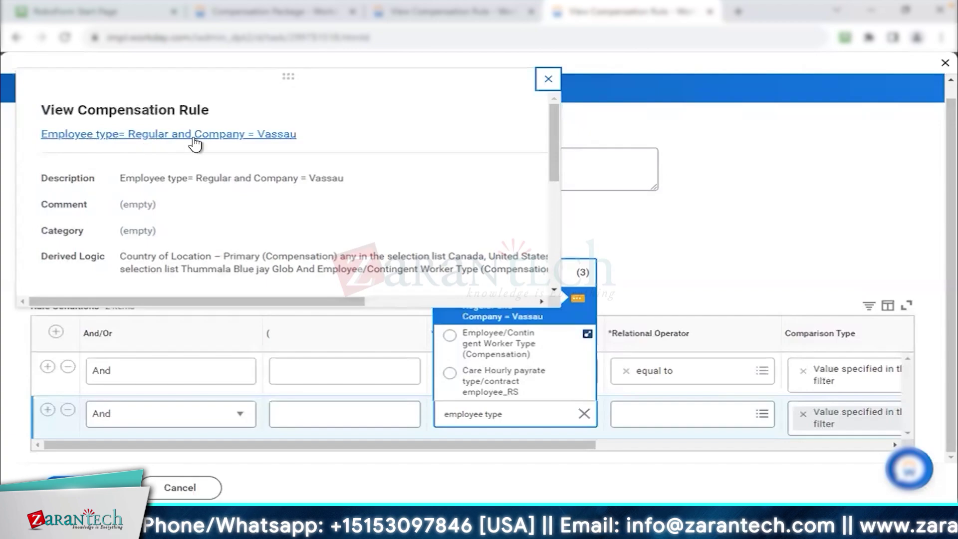
scroll(348, 183, down, 6)
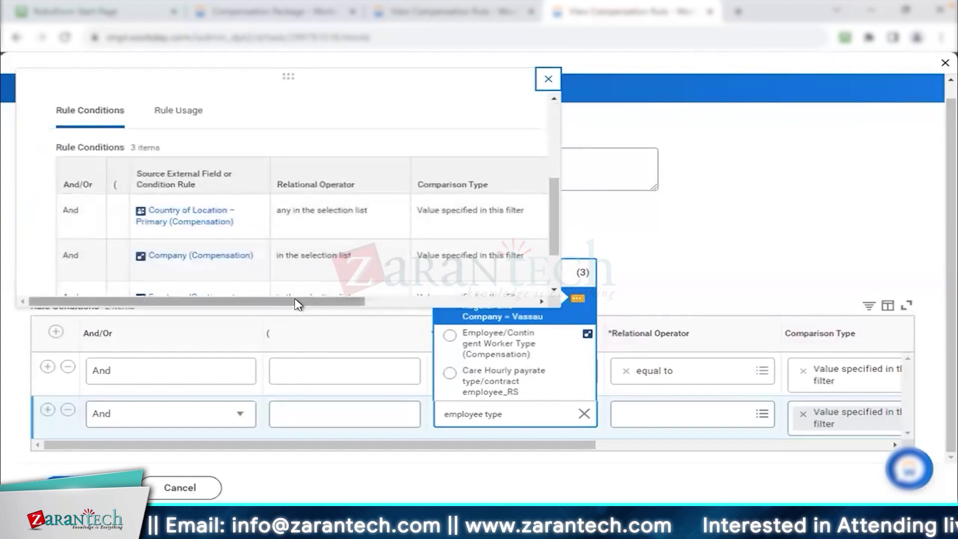
drag(293, 301, 324, 301)
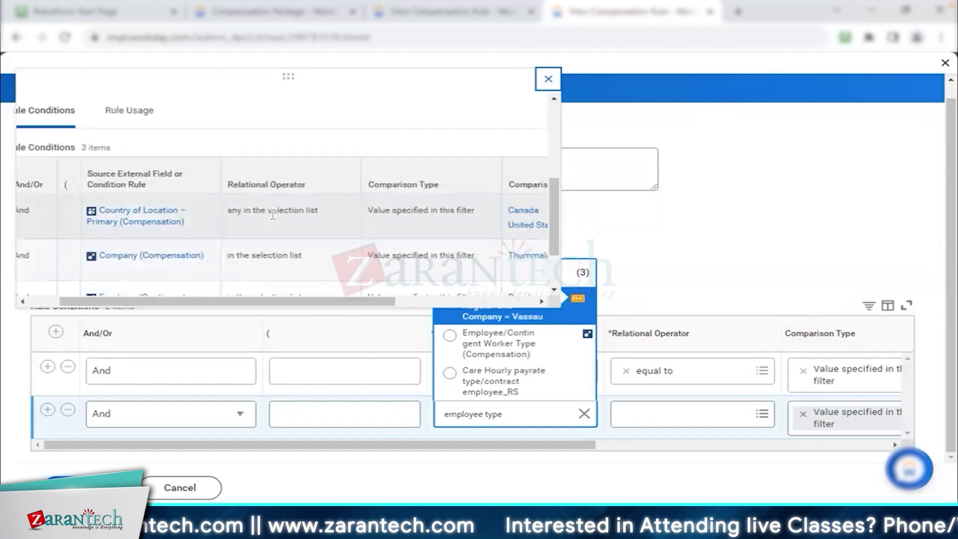
scroll(240, 224, right, 2)
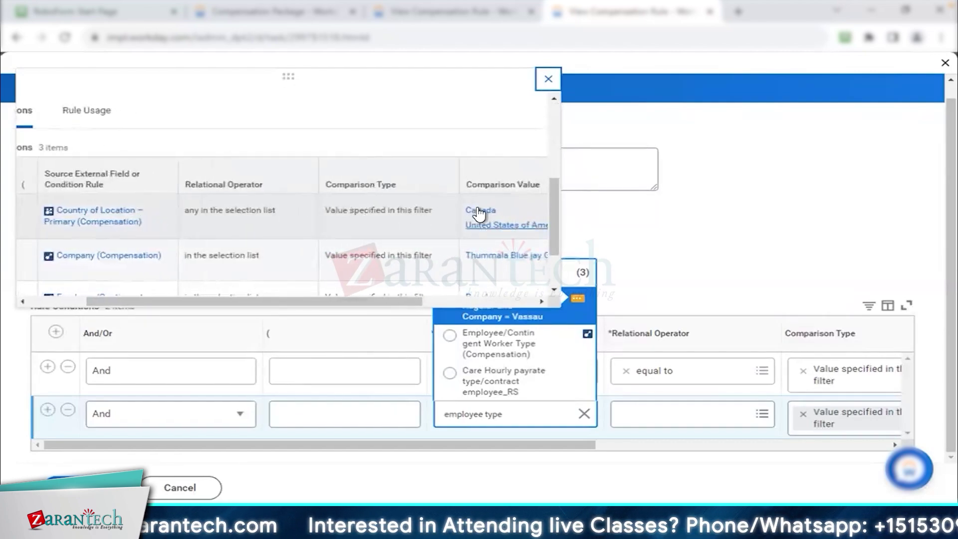
scroll(325, 258, down, 3)
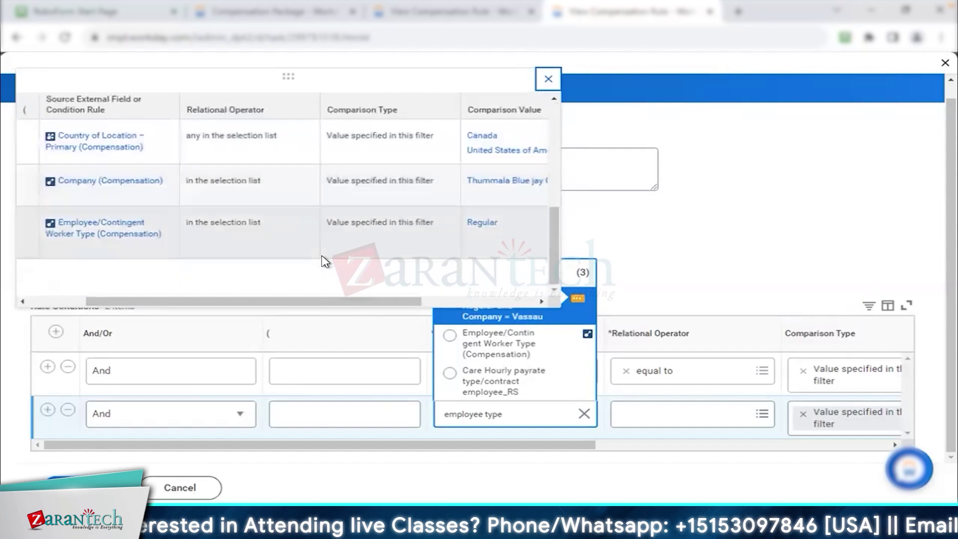
click(549, 82)
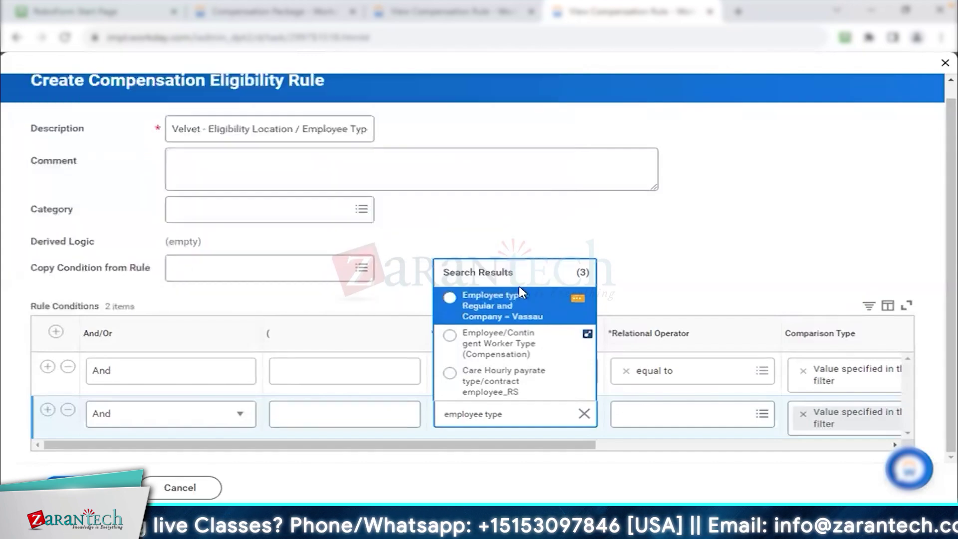
Reopen the details of Employee/Contingent Worker Type (Compensation) and examine its field name and description
click(560, 338)
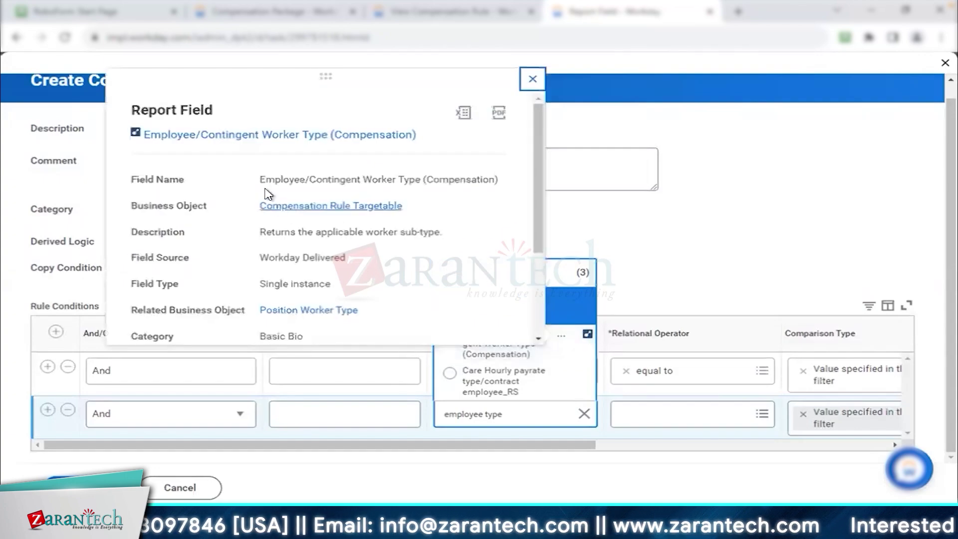
drag(259, 180, 471, 184)
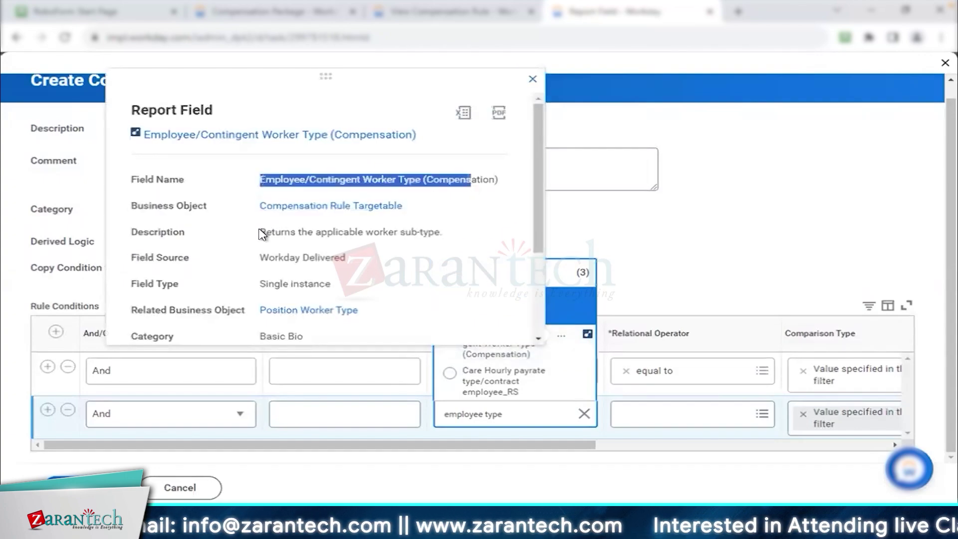
drag(260, 232, 455, 233)
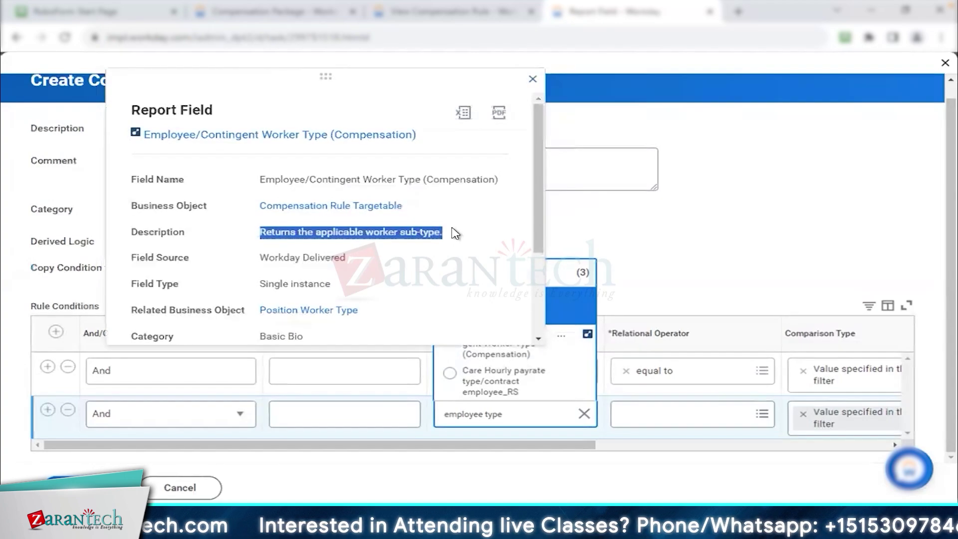
click(421, 234)
drag(400, 232, 433, 232)
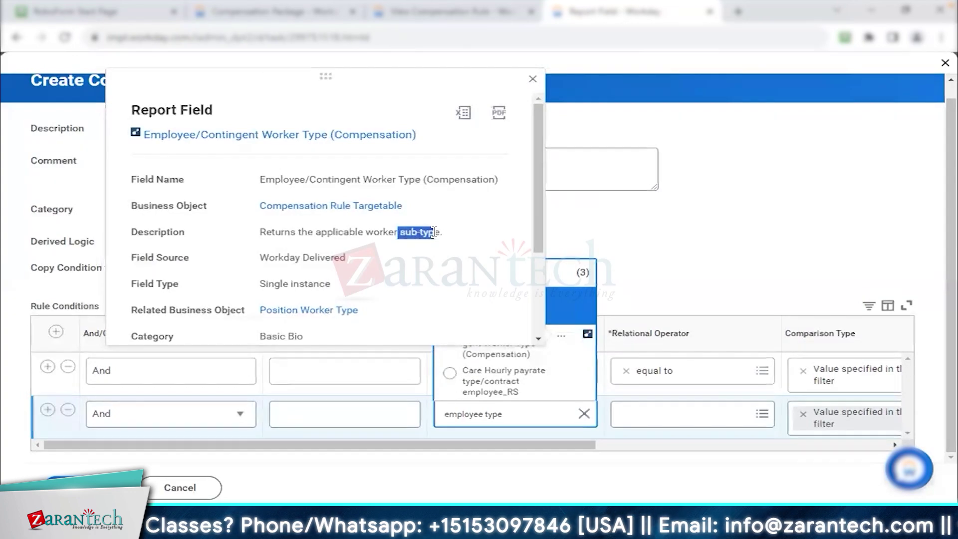
Find the Create Position task from the compensation package page and start it for the supervisory organization Human Resources - XPD
click(313, 16)
click(396, 89)
text(create posi)
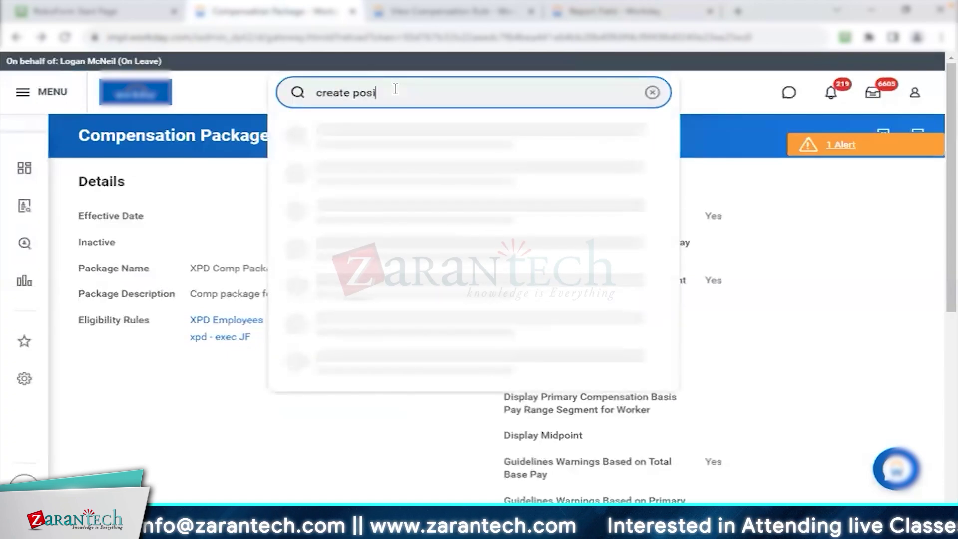
click(359, 144)
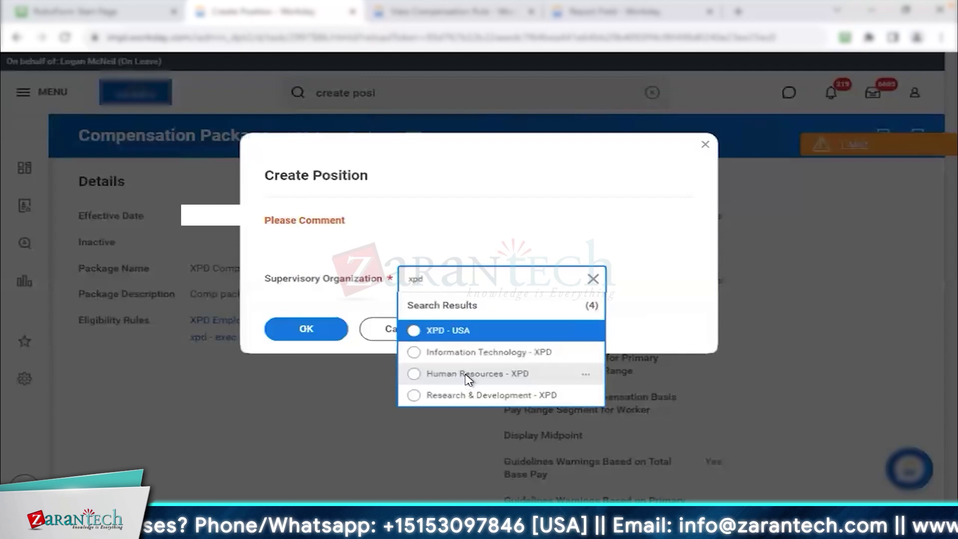
click(468, 381)
click(328, 338)
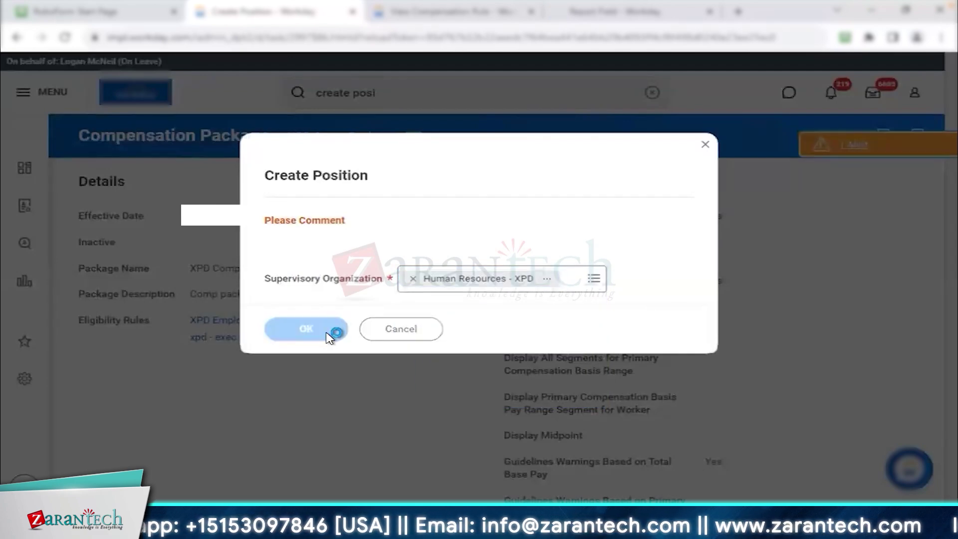
Locate the Worker Type and Worker Sub-Type fields on the Create Position form
scroll(327, 333, down, 5)
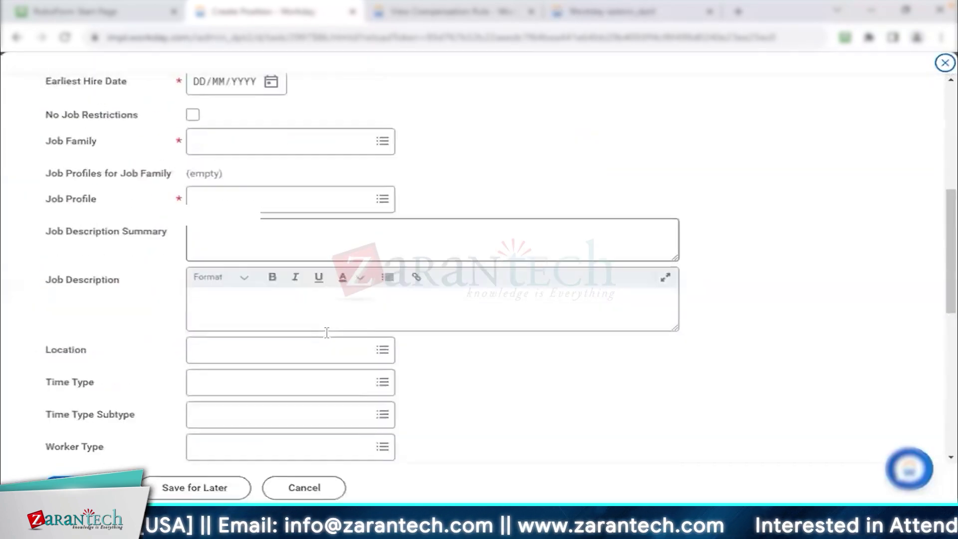
scroll(327, 333, down, 2)
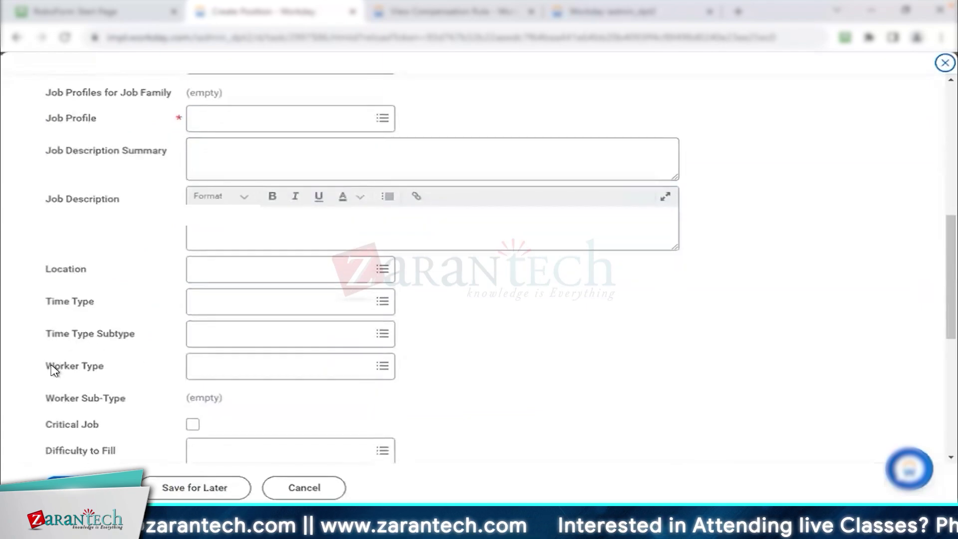
drag(46, 370, 122, 372)
drag(46, 403, 134, 406)
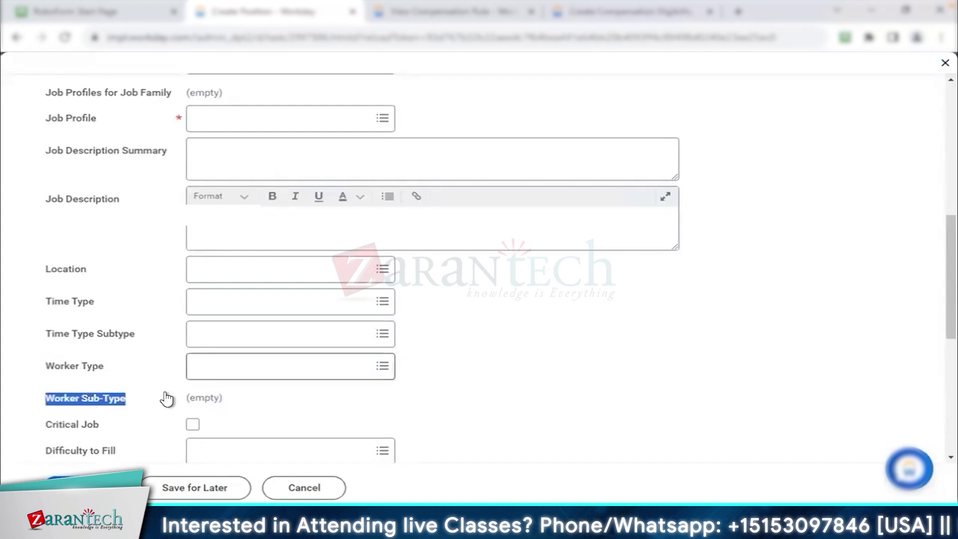
Close the page showing the xpd - exec JF compensation rule and return to the Create Compensation Eligibility Rule form
click(404, 12)
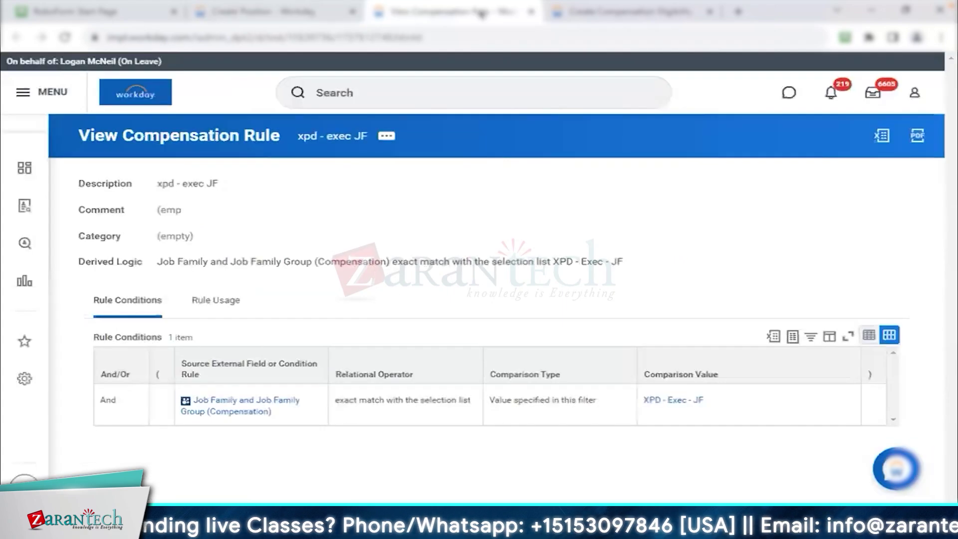
click(530, 12)
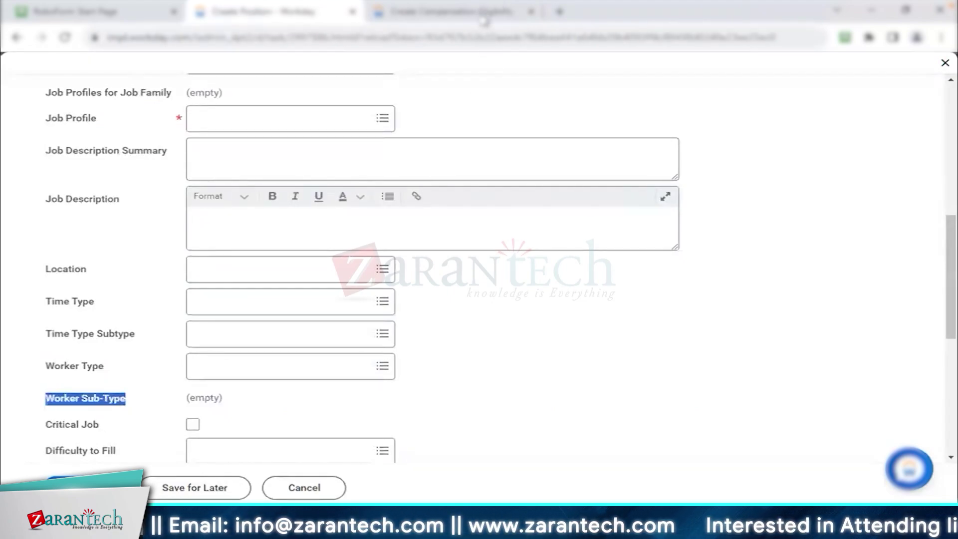
click(486, 12)
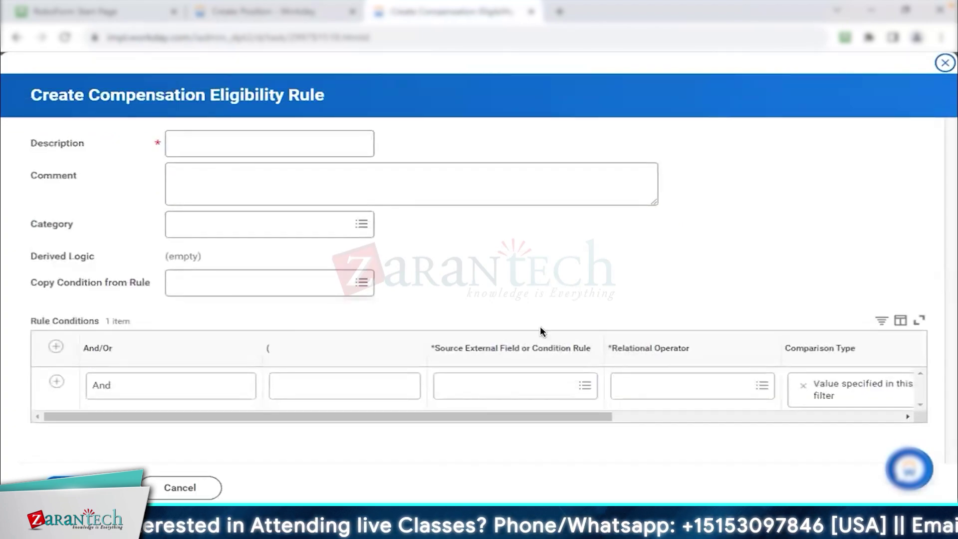
Search the first condition's source field for "employee type" and read the description of Employee/Contingent Worker Type (Compensation)
click(509, 389)
text(employee type)
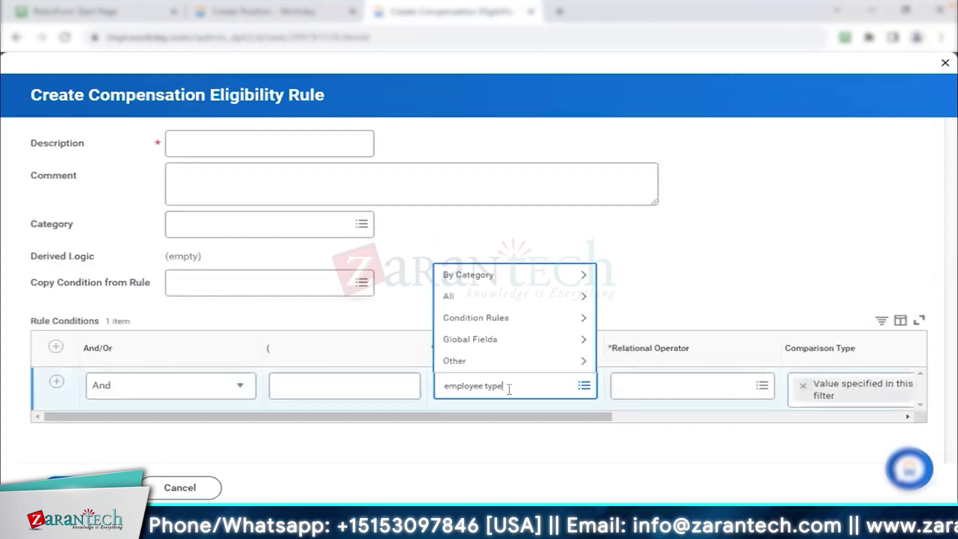
key(Return)
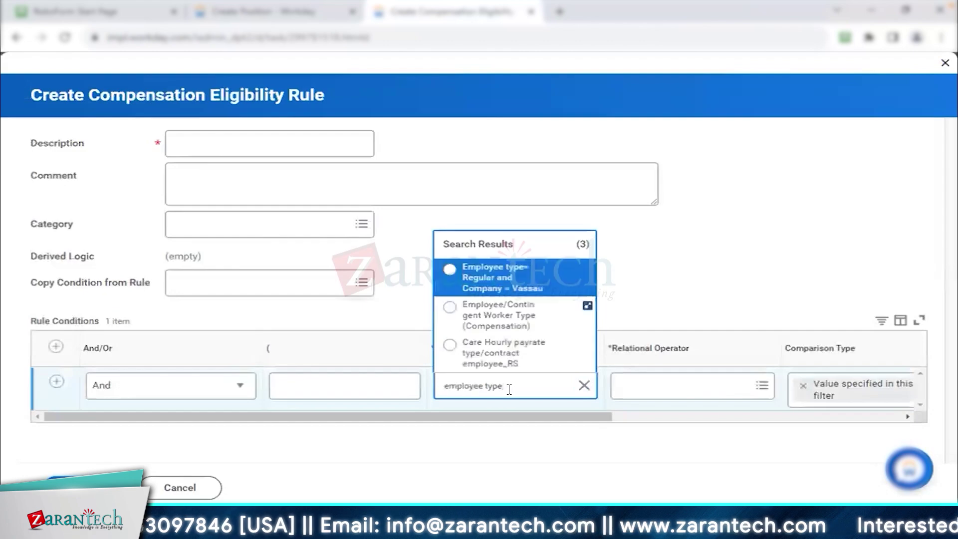
click(561, 308)
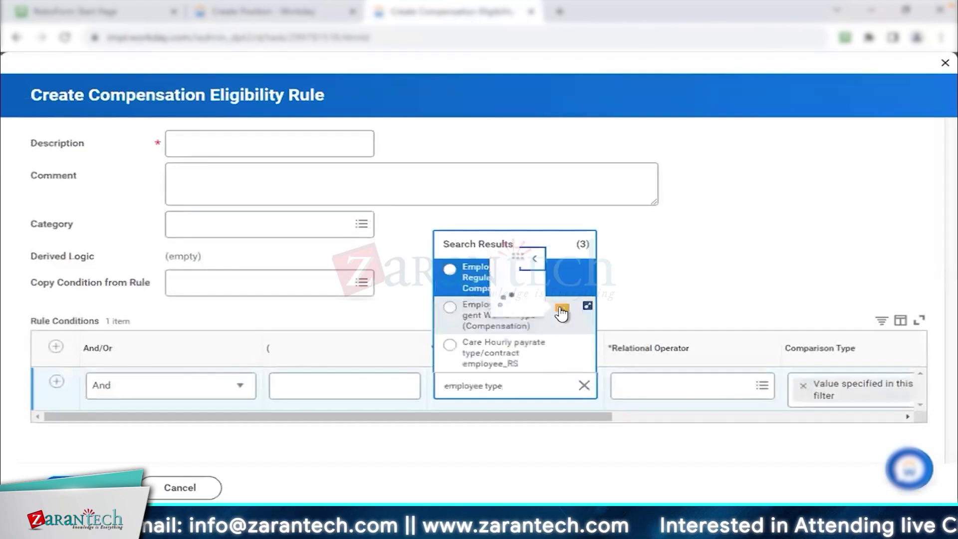
drag(261, 233, 445, 239)
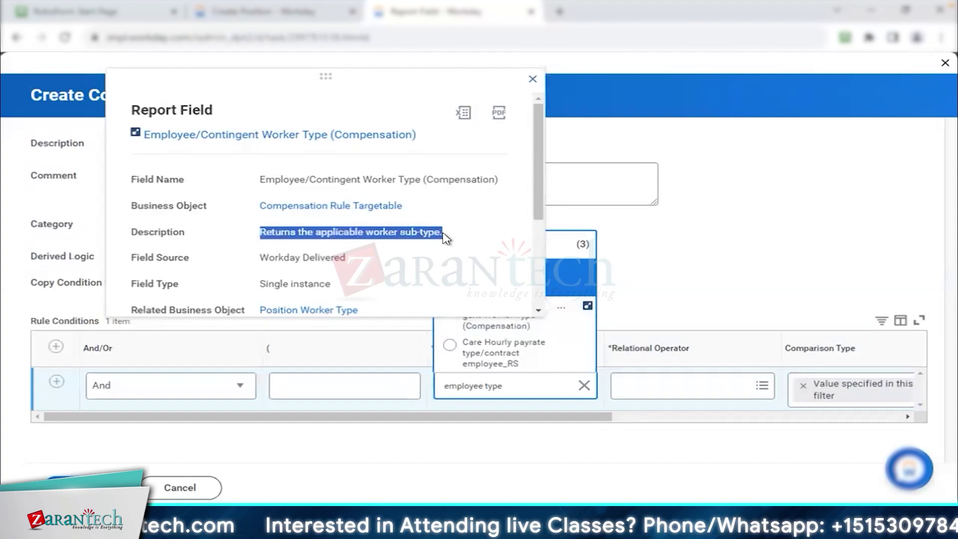
Compare the Worker Type and Worker Sub-Type fields on the Create Position form with the report field's description
click(274, 11)
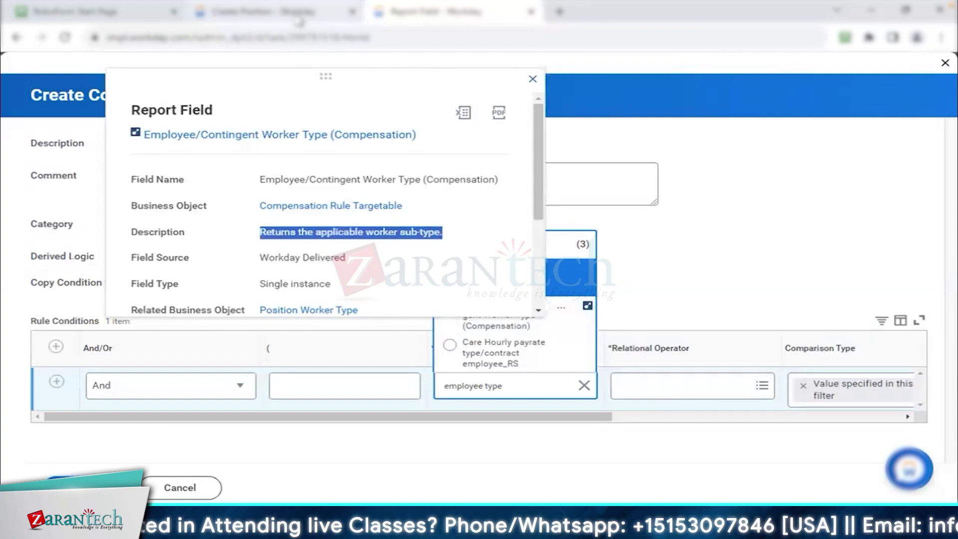
triple_click(56, 367)
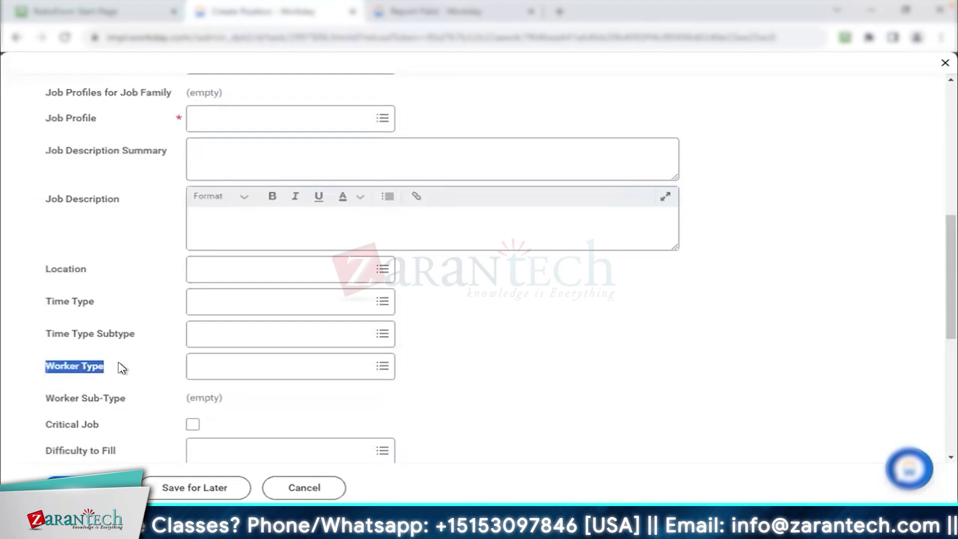
triple_click(64, 398)
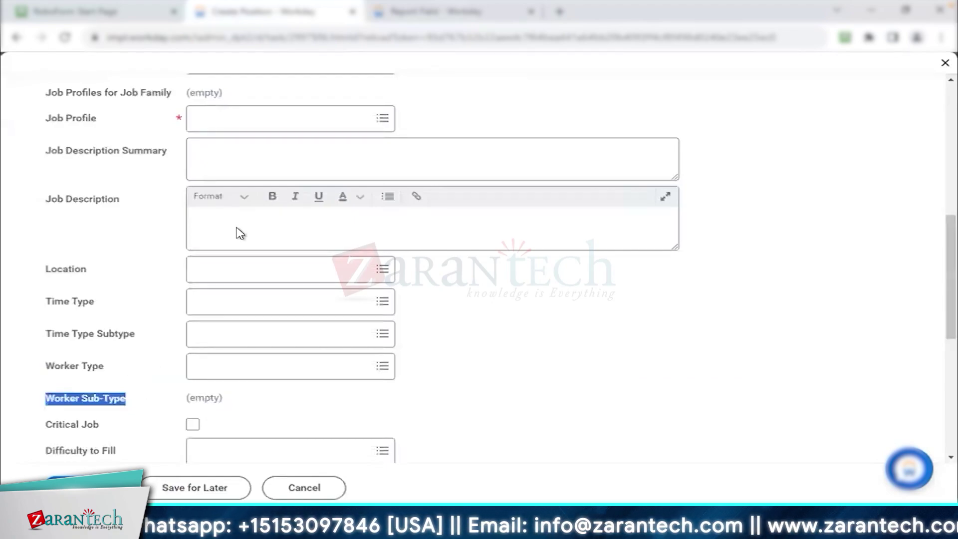
click(445, 14)
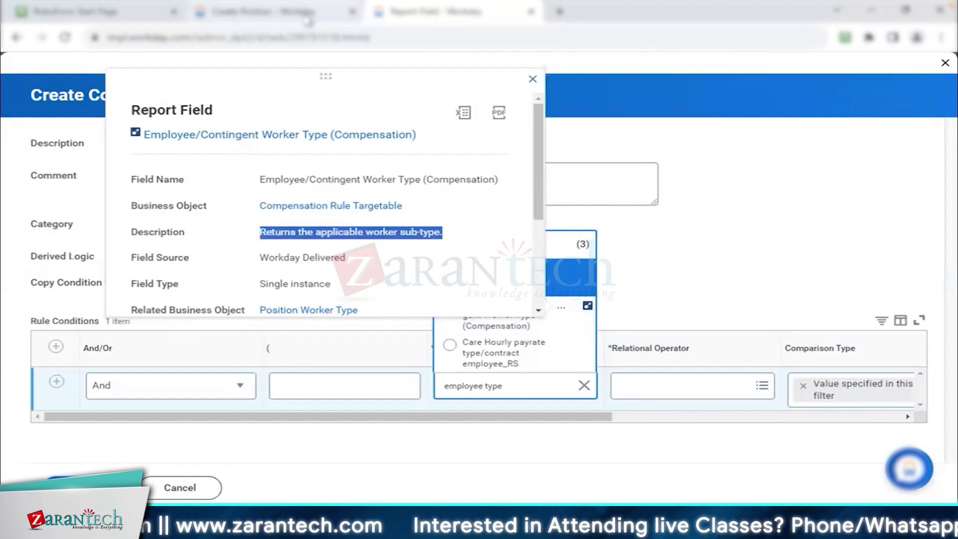
Set Worker Type to Employee on the Create Position form and open the Worker Sub-Type options
click(280, 11)
click(291, 367)
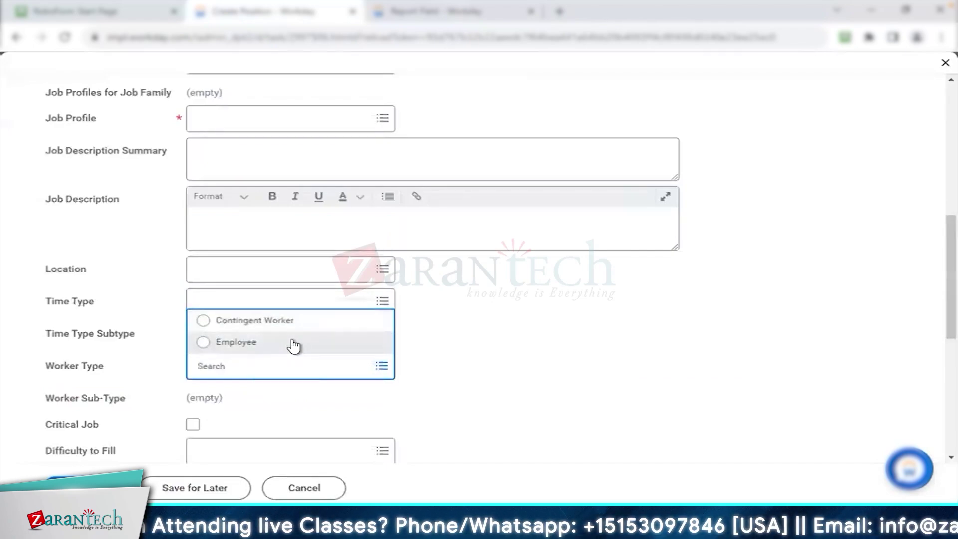
click(293, 345)
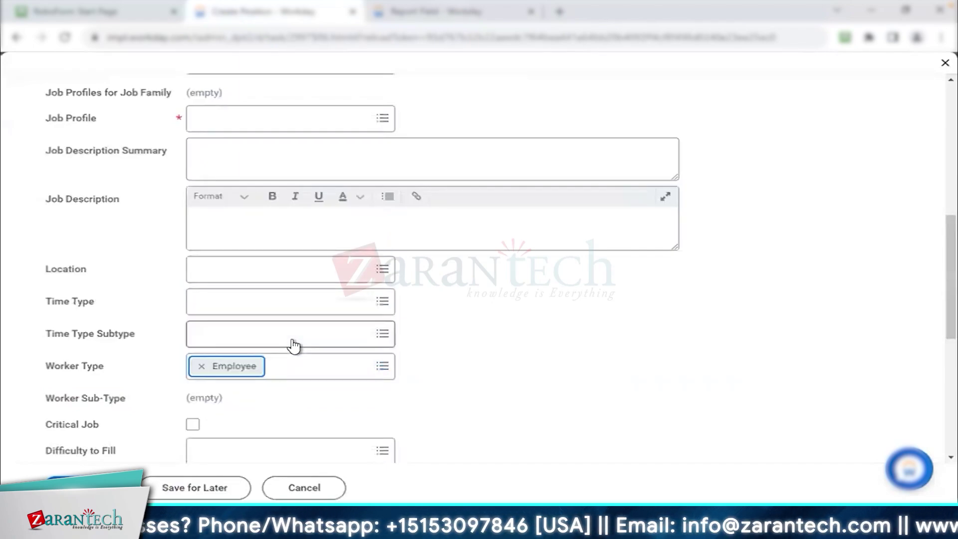
drag(69, 402, 127, 402)
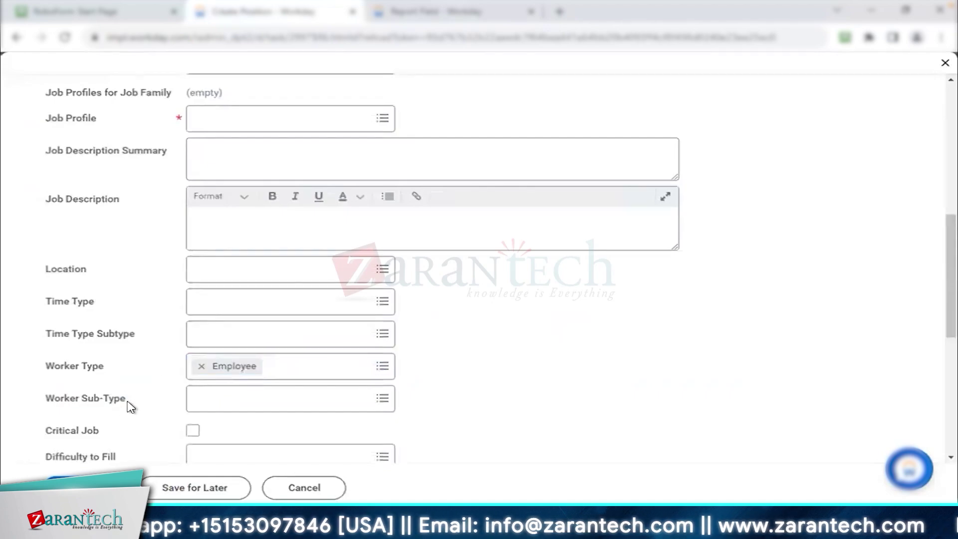
click(239, 398)
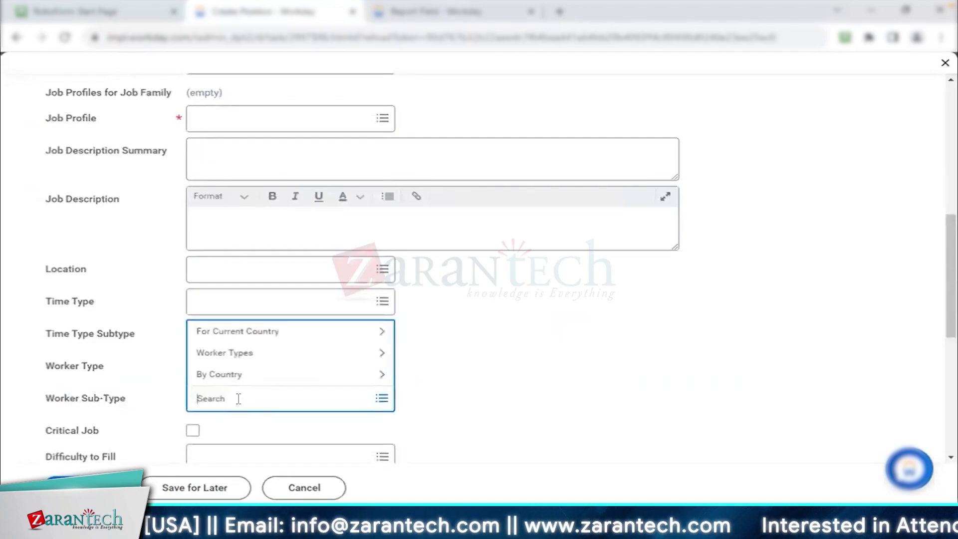
On the eligibility rule form, set the first condition's source field to Employee/Contingent Worker Type (Compensation) with the operator "in the selection list"
click(429, 11)
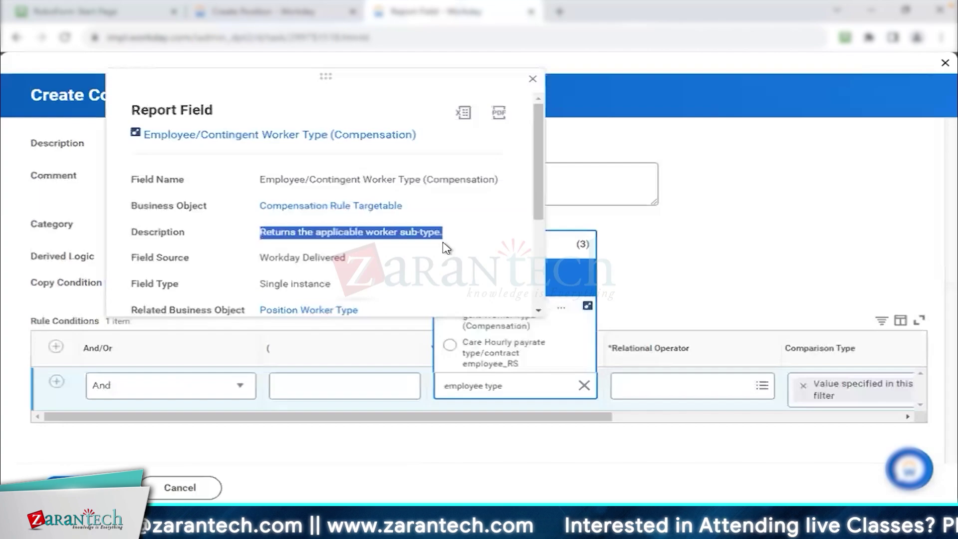
click(544, 311)
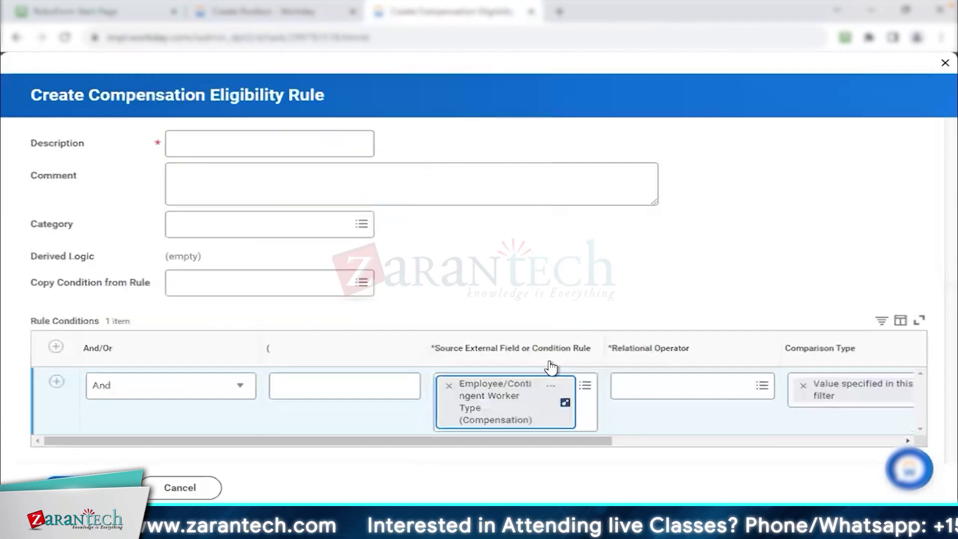
drag(488, 432, 609, 431)
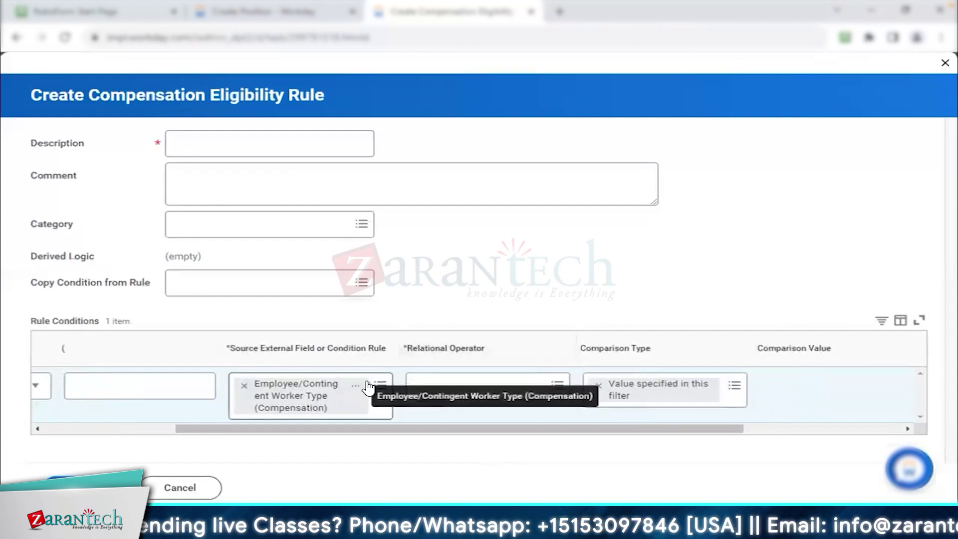
mouse_move(357, 390)
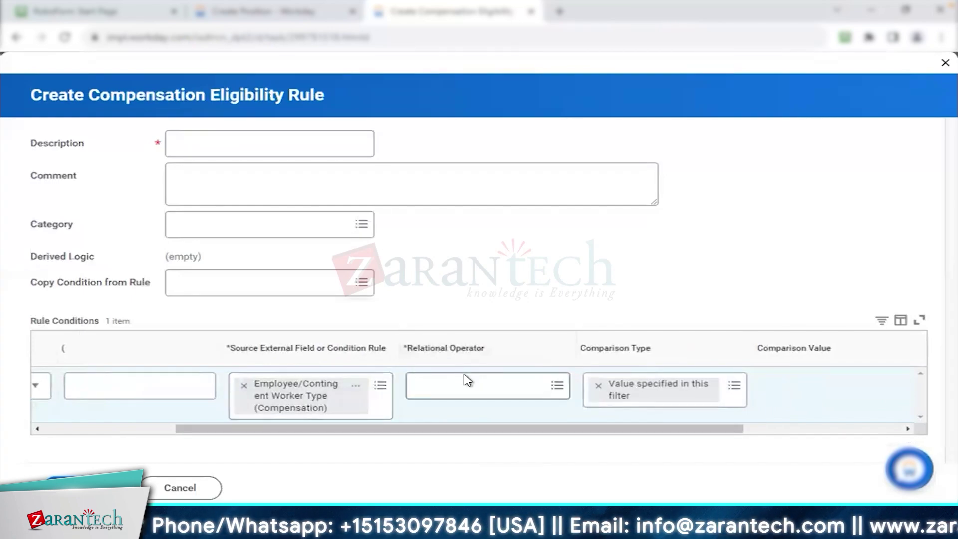
click(465, 387)
click(479, 362)
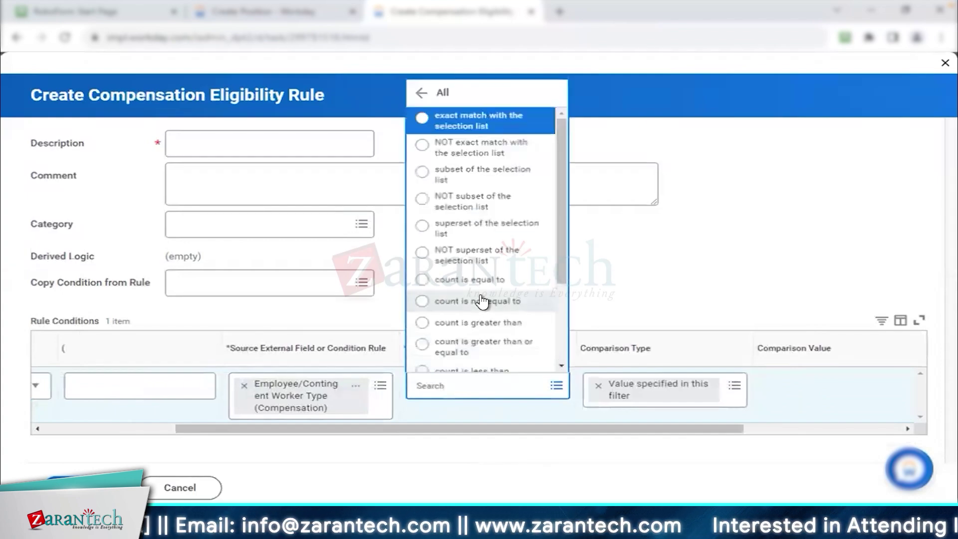
scroll(481, 299, down, 5)
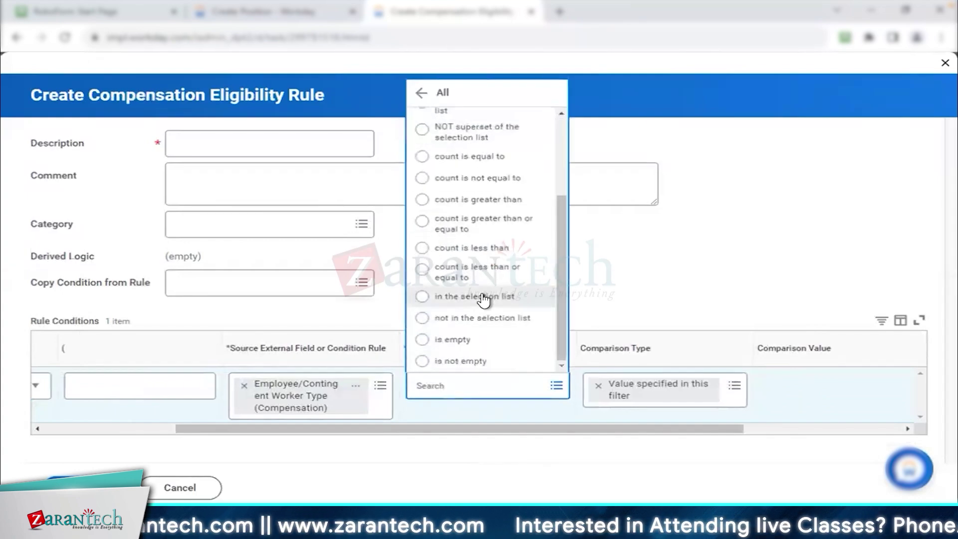
scroll(483, 299, up, 3)
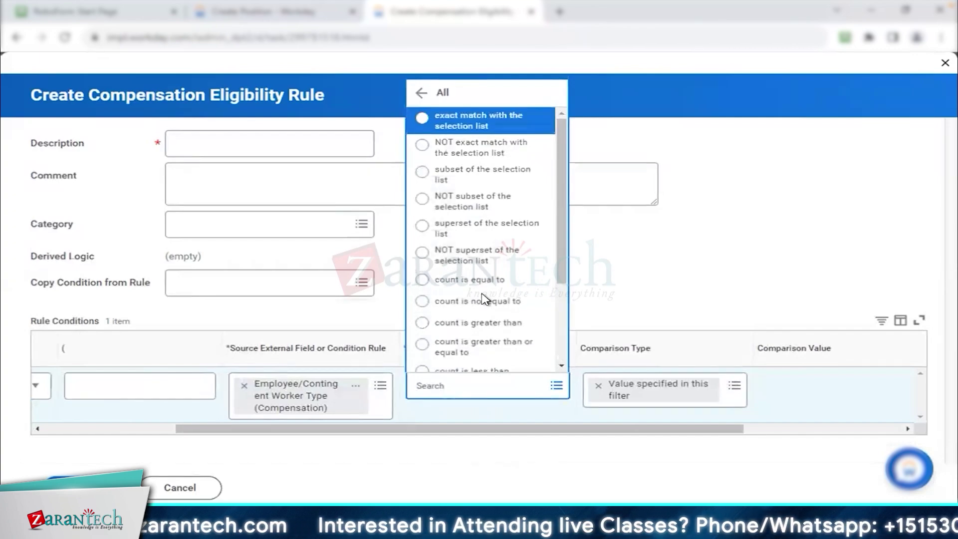
scroll(483, 299, down, 3)
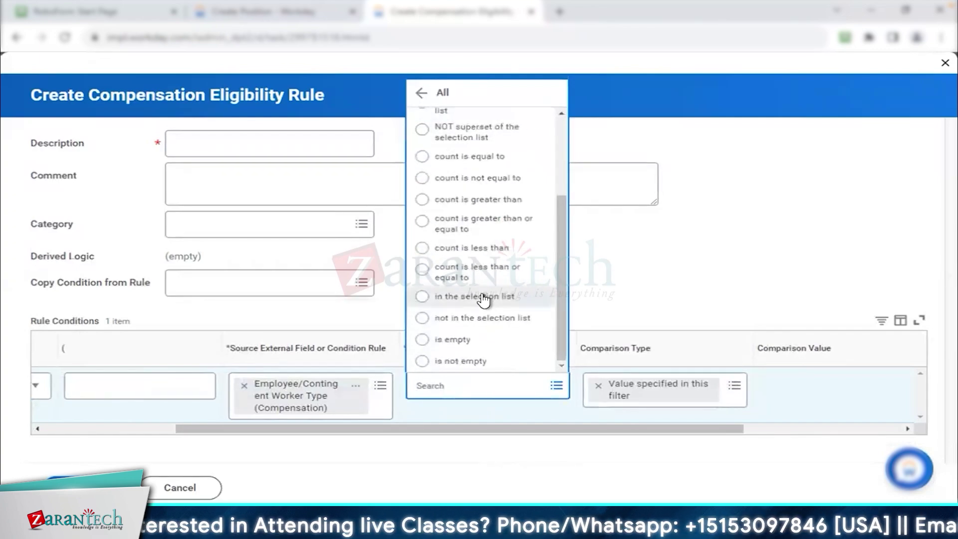
click(513, 299)
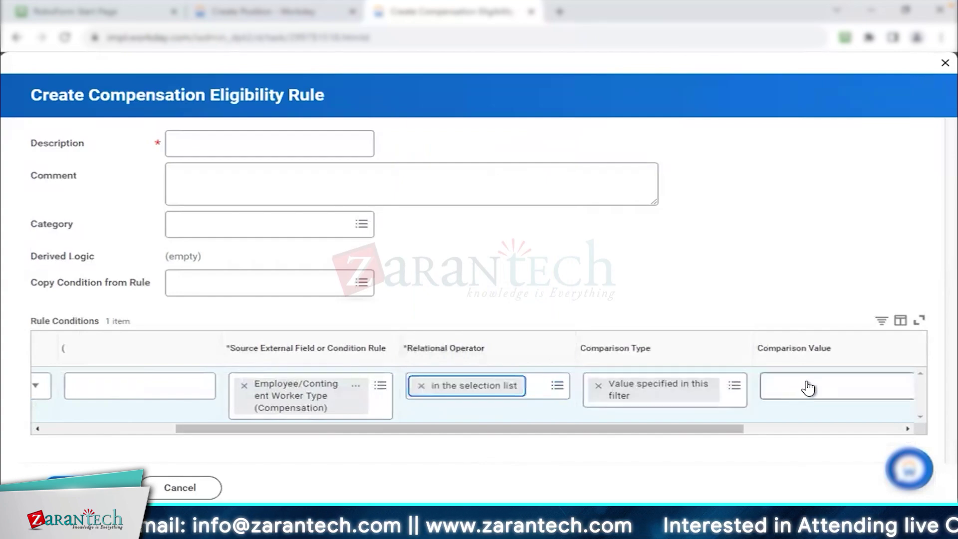
Choose Regular from all worker types as the first condition's comparison value
click(808, 384)
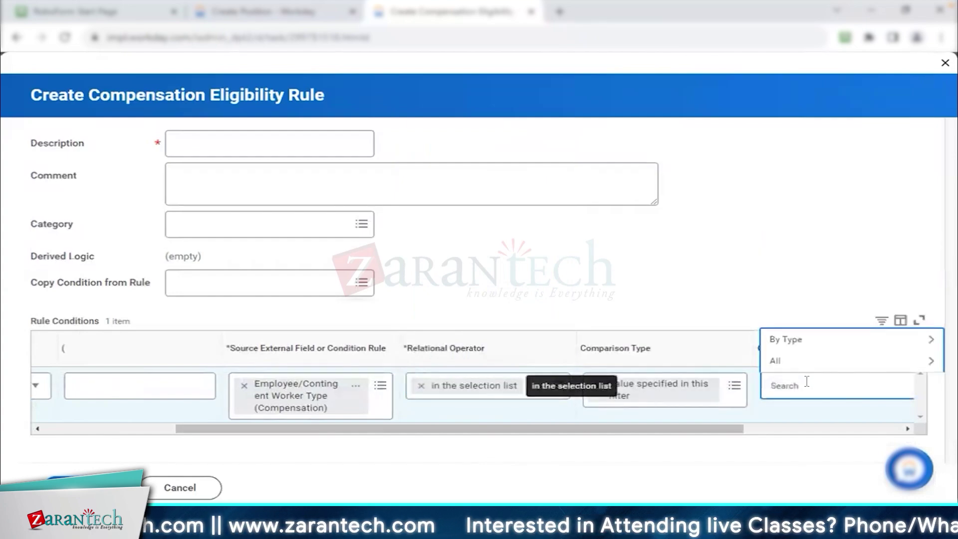
click(797, 366)
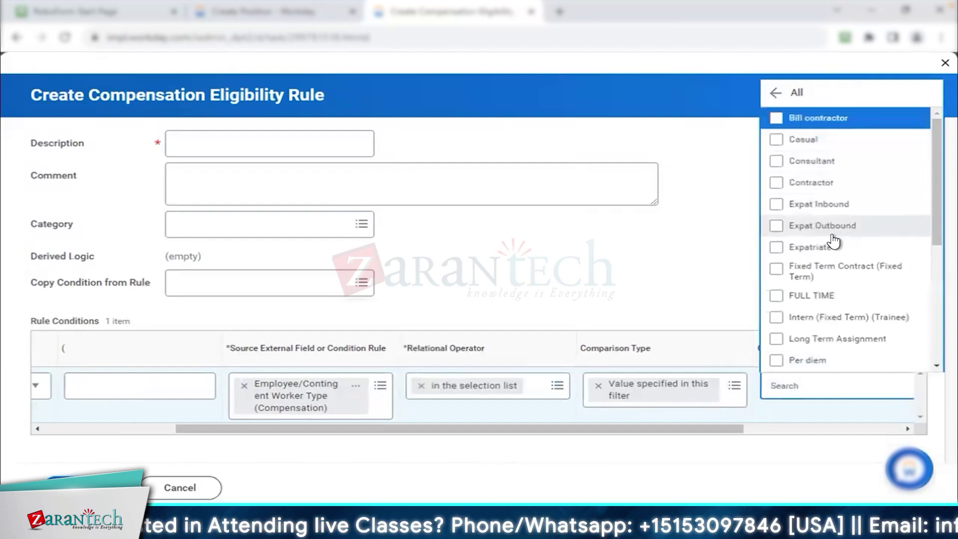
scroll(838, 280, down, 3)
scroll(840, 286, down, 1)
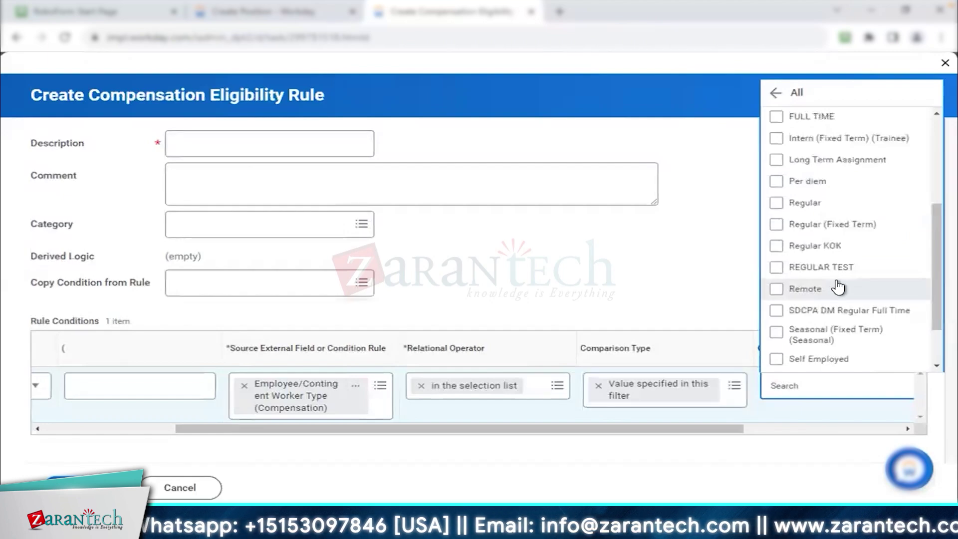
click(815, 204)
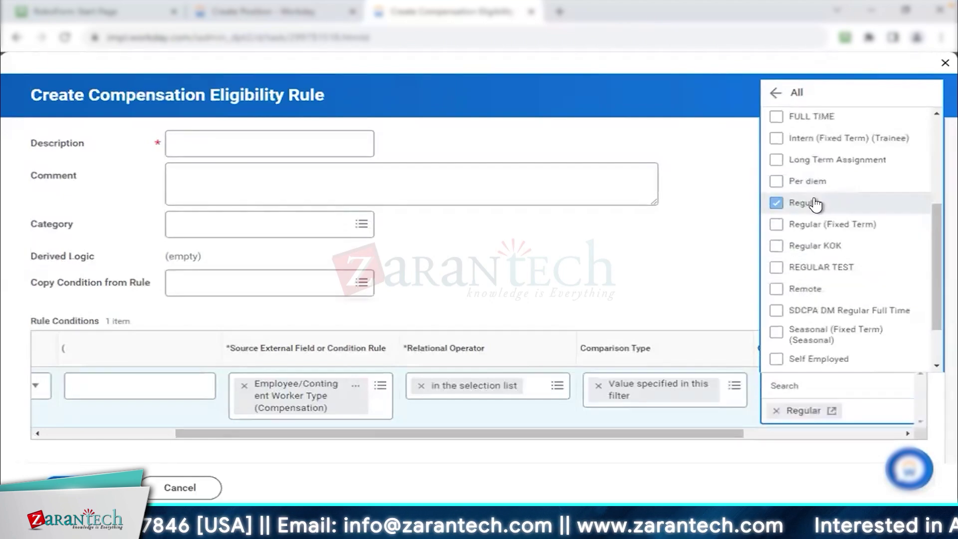
click(686, 264)
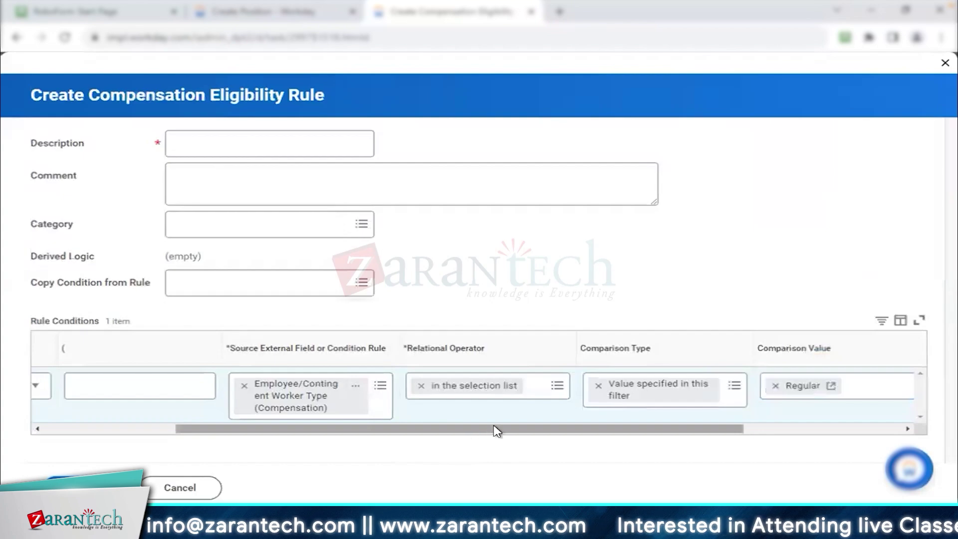
Add a second And condition with Velvet - Swiss as its source condition rule
drag(496, 432, 154, 439)
click(56, 382)
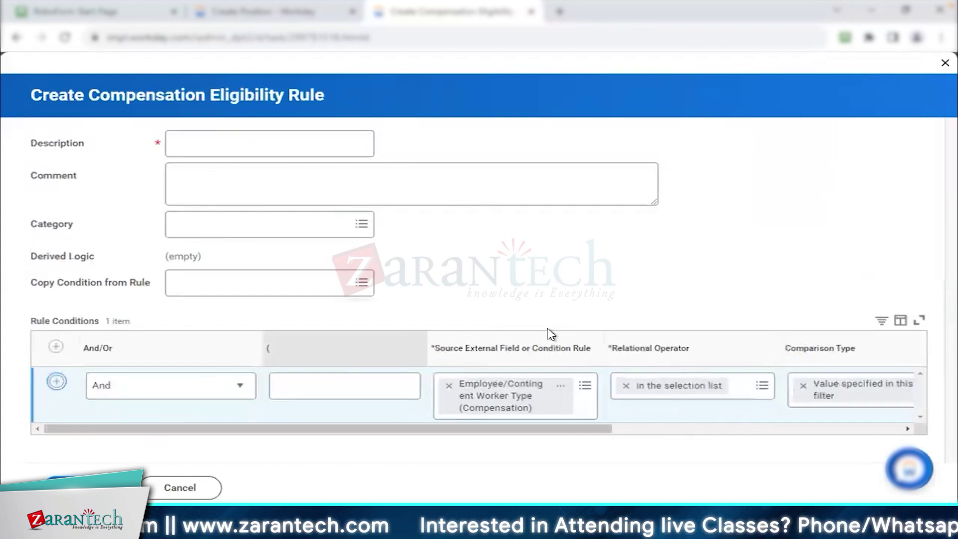
click(504, 413)
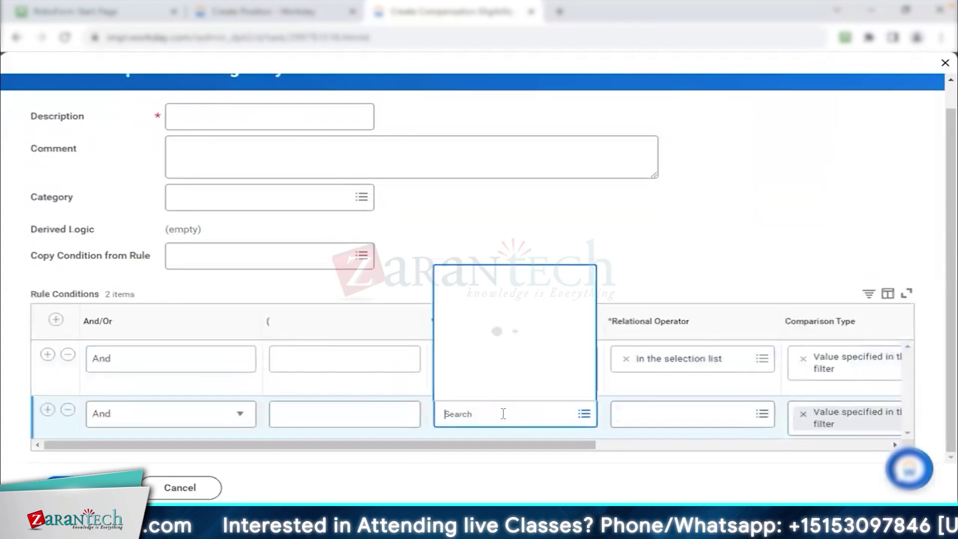
text(Velvet - Swiss)
key(Return)
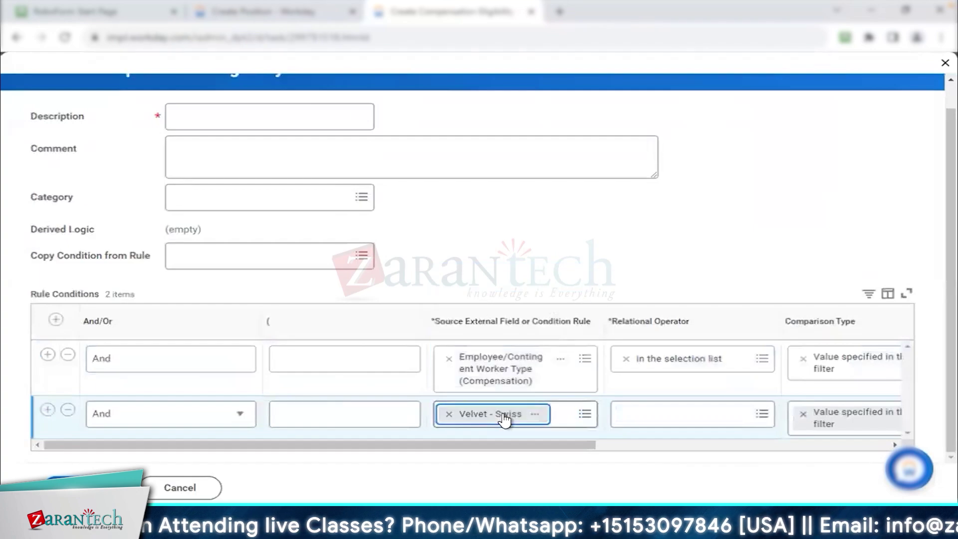
Set the Velvet - Swiss condition's relational operator to "equal to" and tick its comparison value
drag(525, 450, 604, 451)
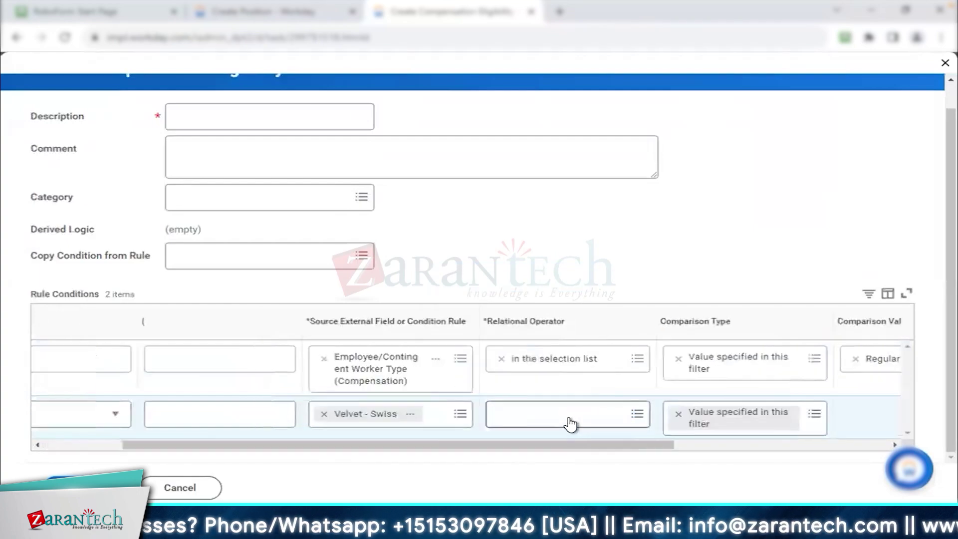
click(570, 417)
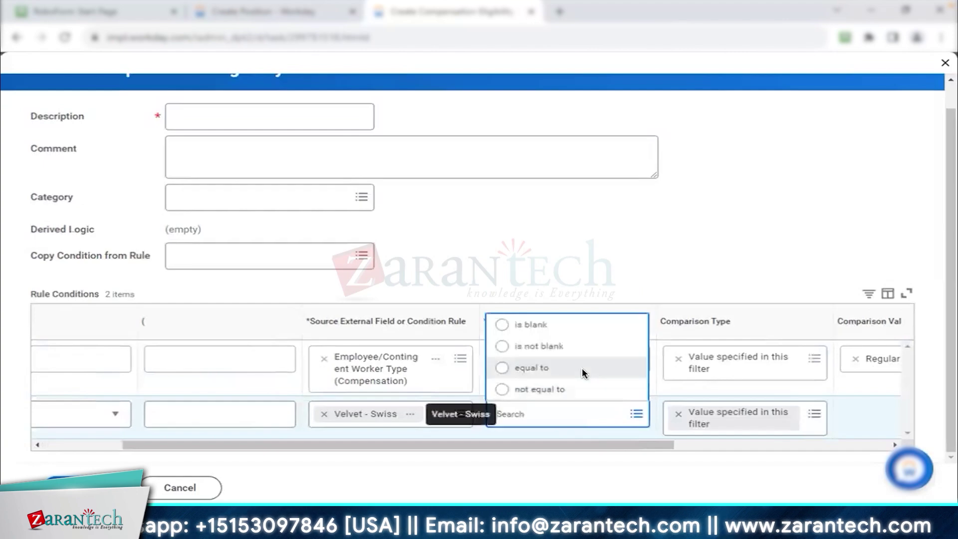
click(582, 368)
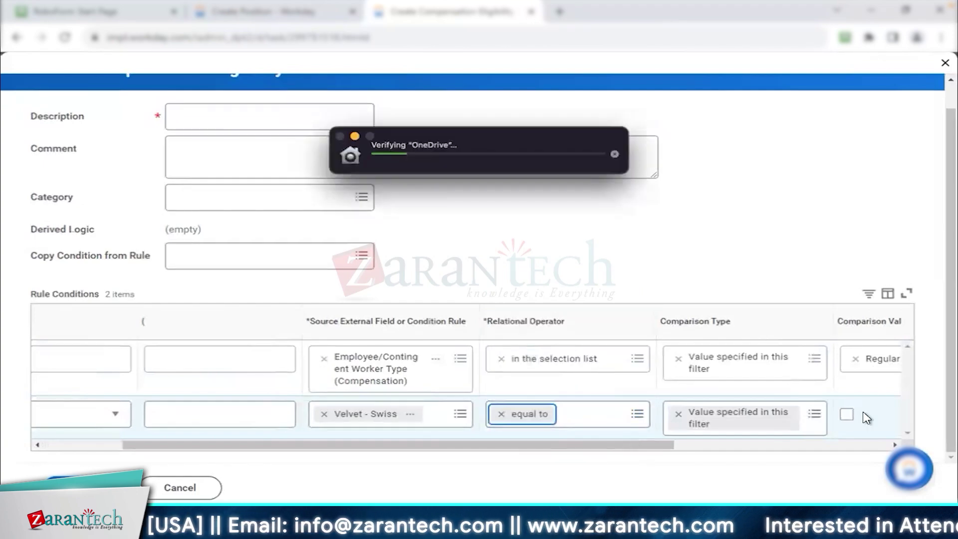
click(847, 414)
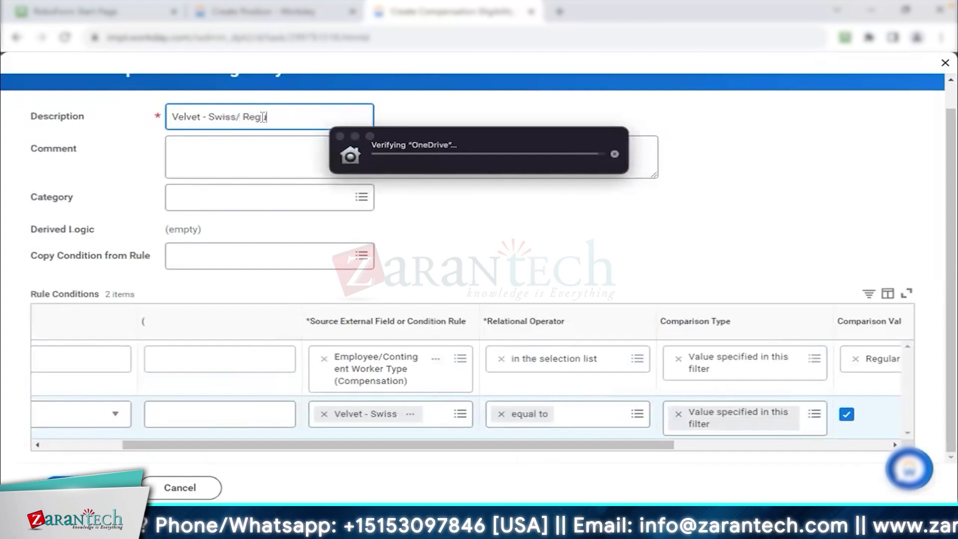
Describe the rule as "Velvet - Swiss + Regular", save it, and dismiss the OneDrive verification window
key(BackSpace)
text(+)
click(462, 231)
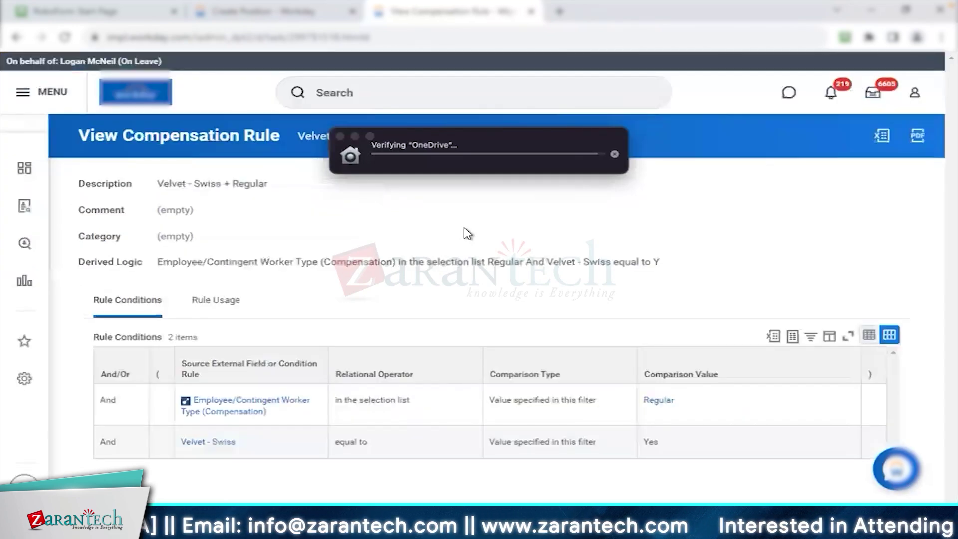
click(614, 156)
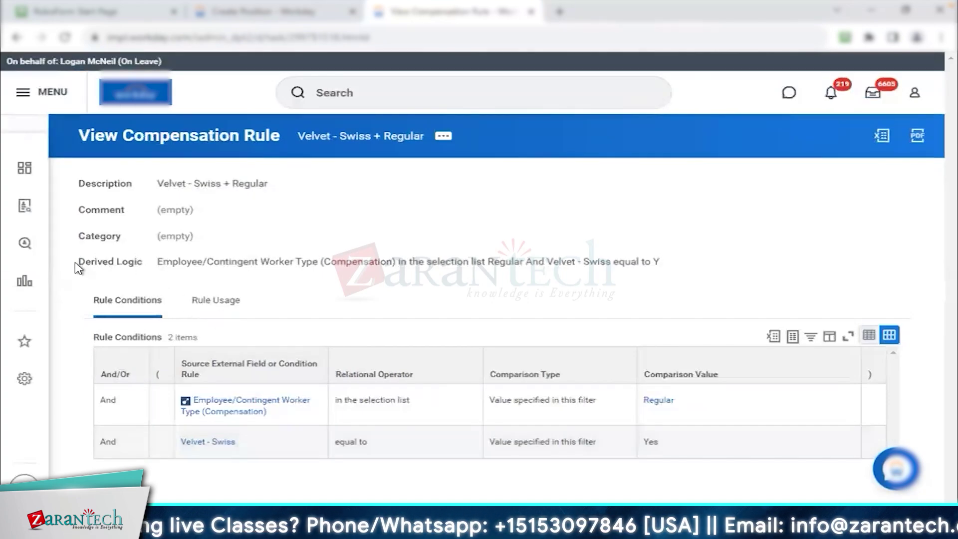
Examine the saved rule's Derived Logic, including how its worker type and Velvet - Swiss conditions are joined
drag(126, 268, 681, 270)
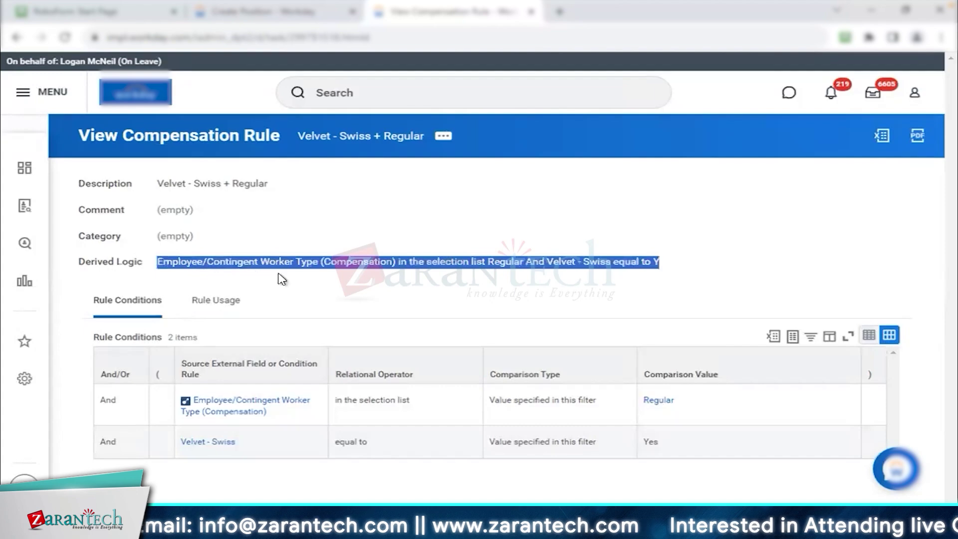
click(492, 268)
double_click(502, 263)
double_click(536, 262)
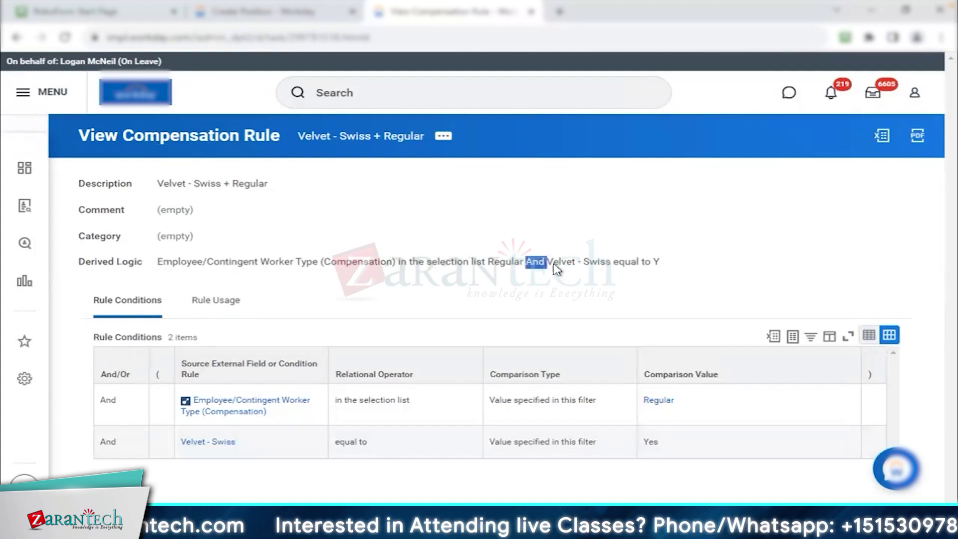
drag(553, 263, 668, 268)
click(681, 282)
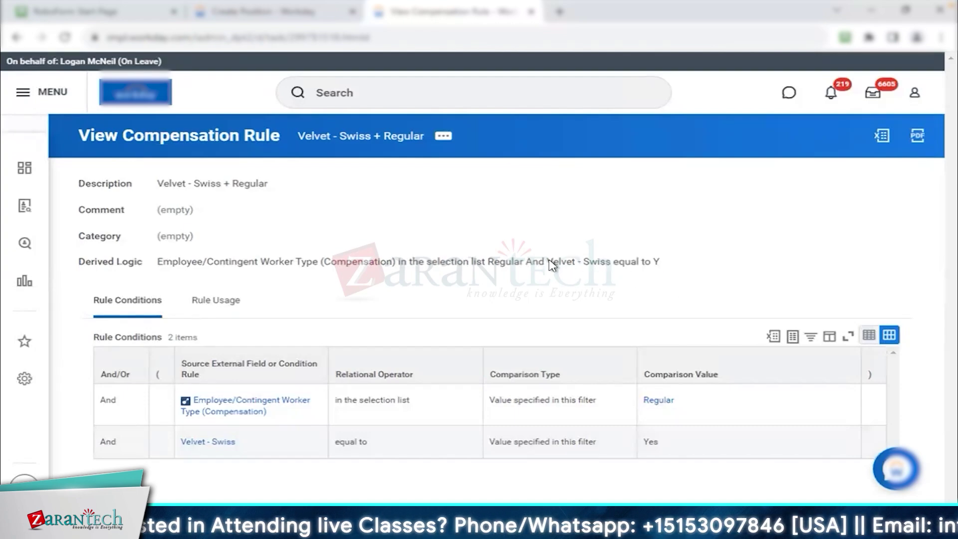
drag(547, 263, 652, 265)
click(466, 317)
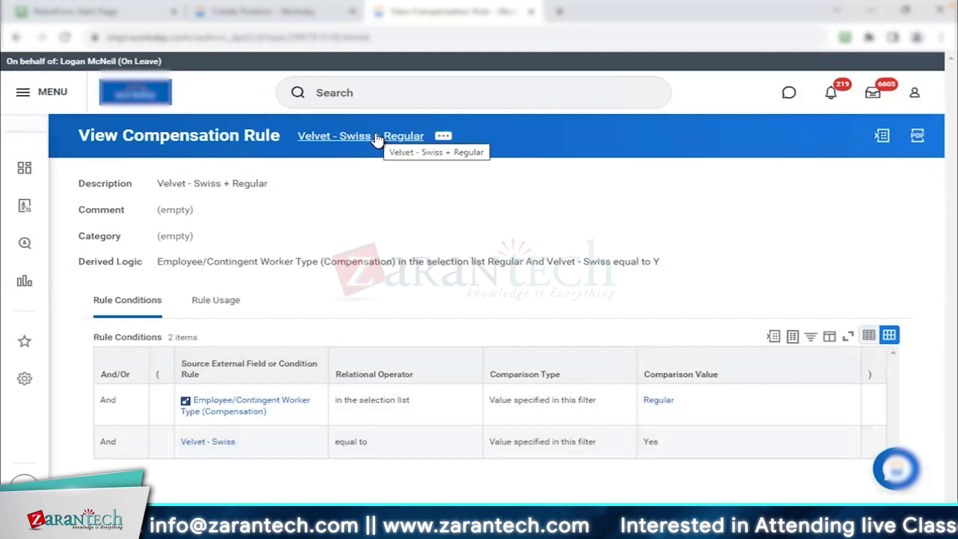
Open the Velvet - Swiss condition's rule in a new browser tab and compare its Derived Logic with the combined Velvet - Swiss + Regular rule
click(352, 11)
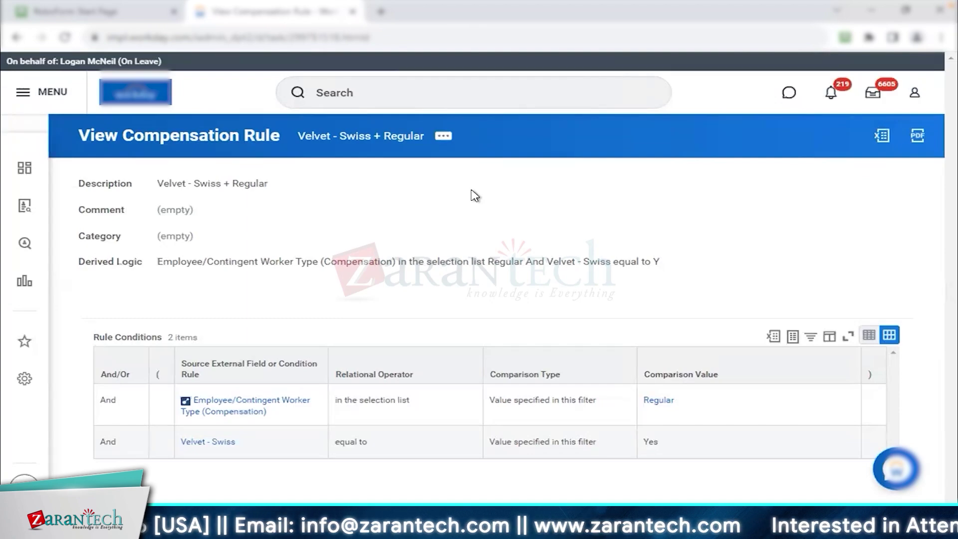
right_click(221, 446)
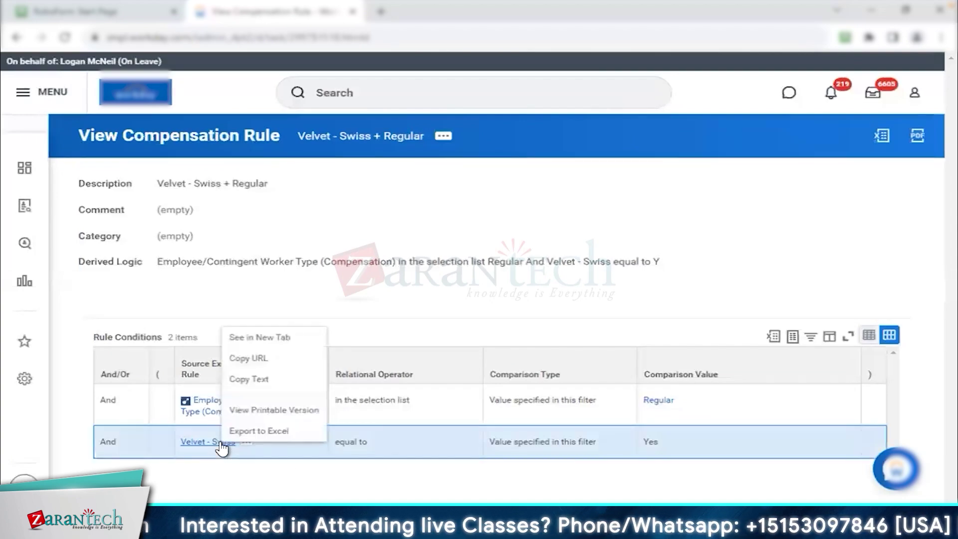
click(288, 339)
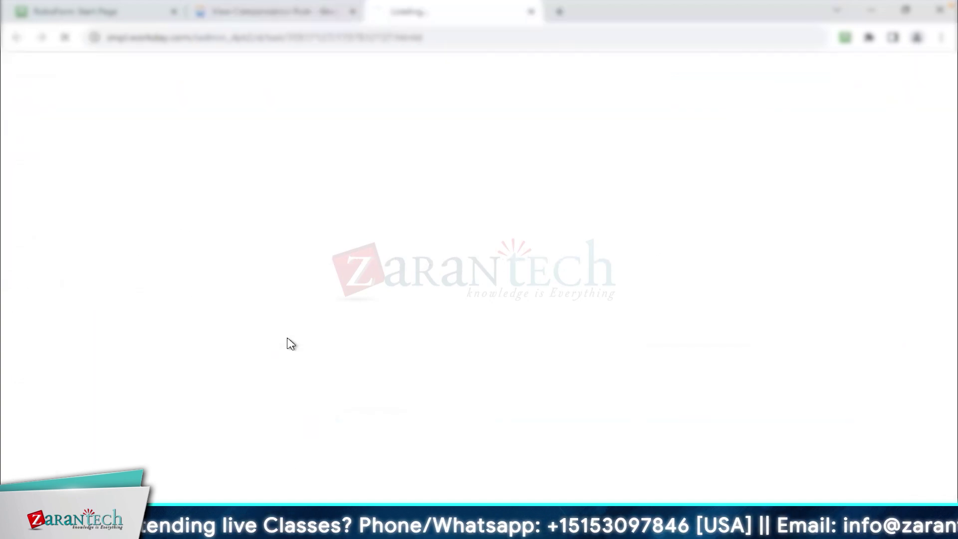
click(321, 18)
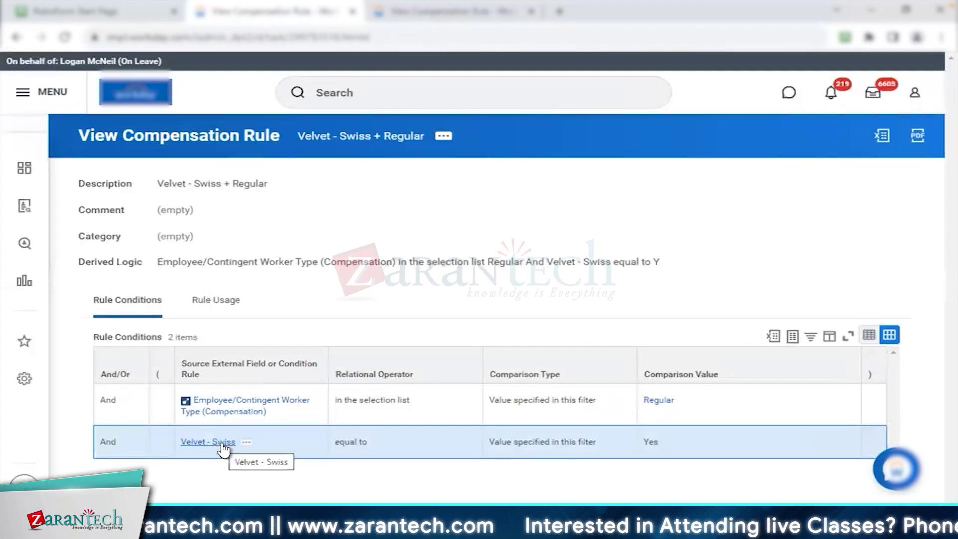
click(441, 20)
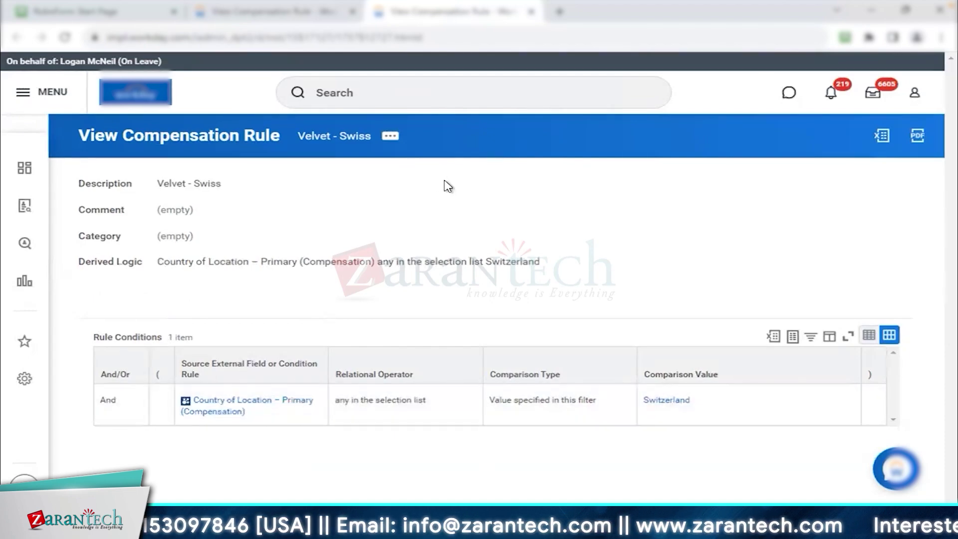
click(295, 13)
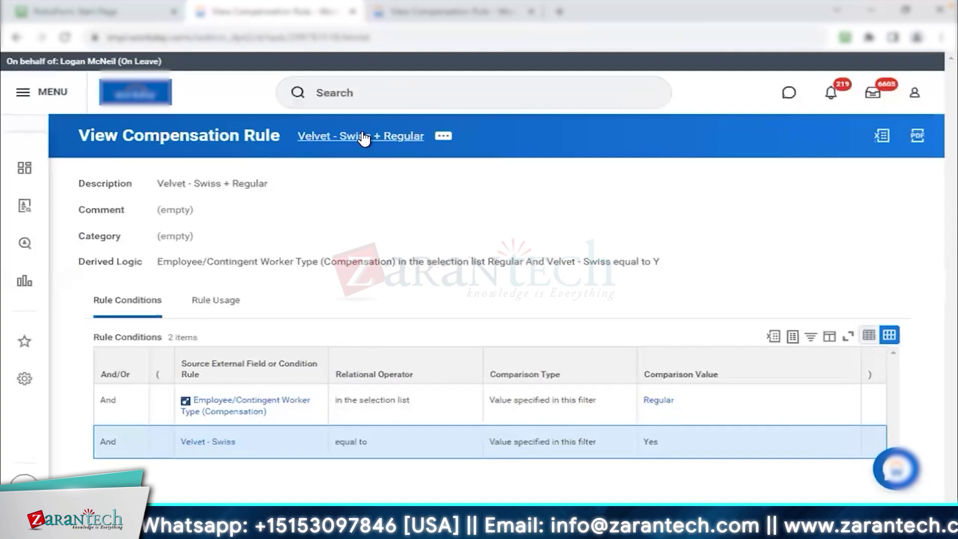
Search for "create el rule" and start a new Create Compensation Eligibility Rule task
click(439, 12)
click(381, 93)
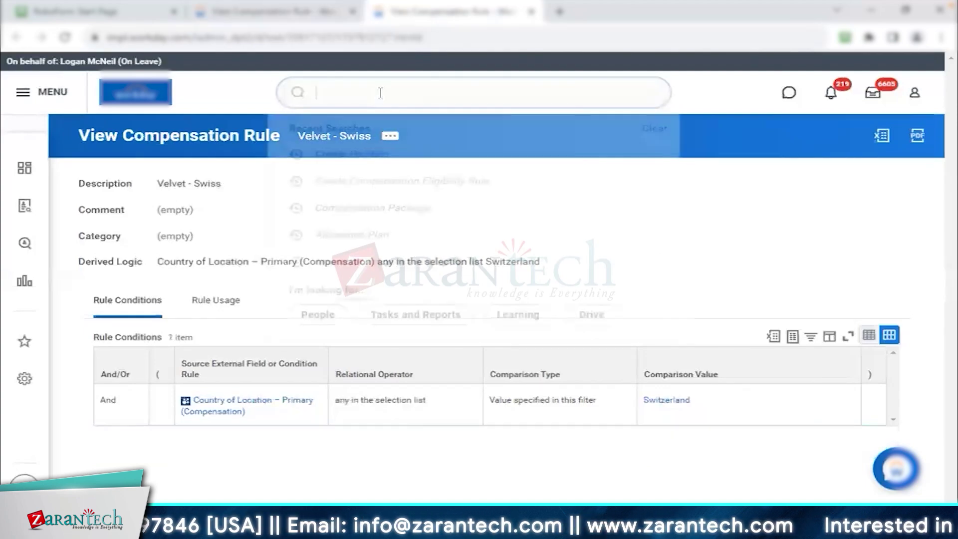
text(create el rule)
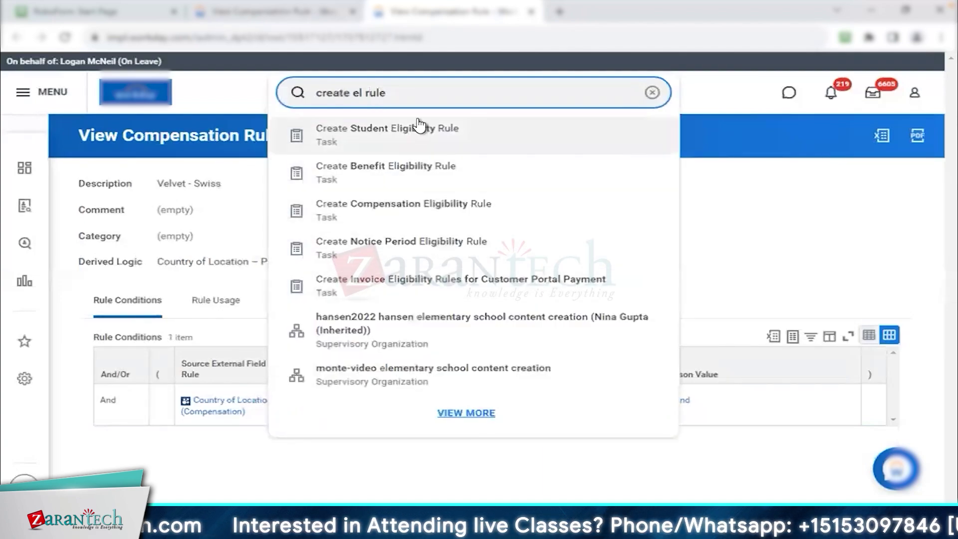
click(413, 206)
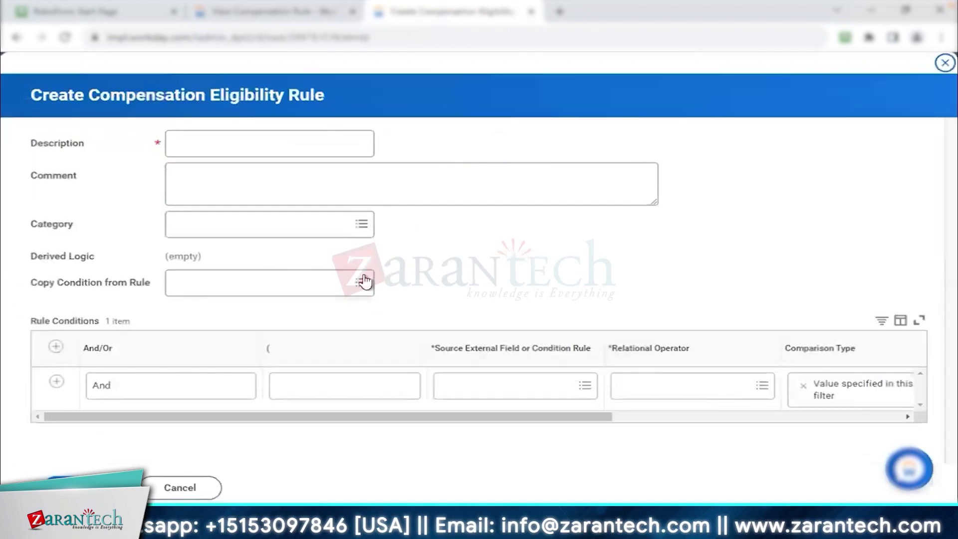
Set the first condition's source condition rule to Velvet - Swiss + Regular
click(280, 11)
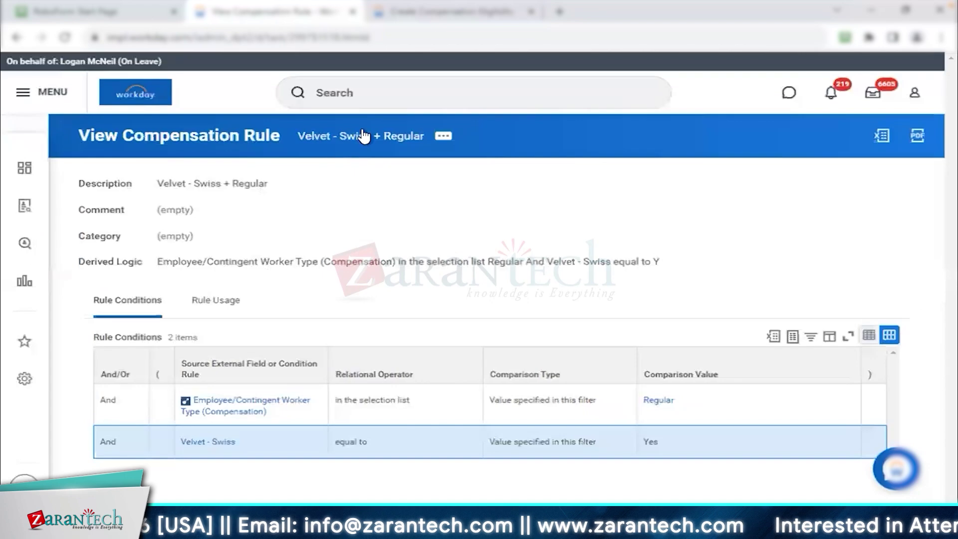
click(437, 13)
click(513, 386)
text(vel)
key(Return)
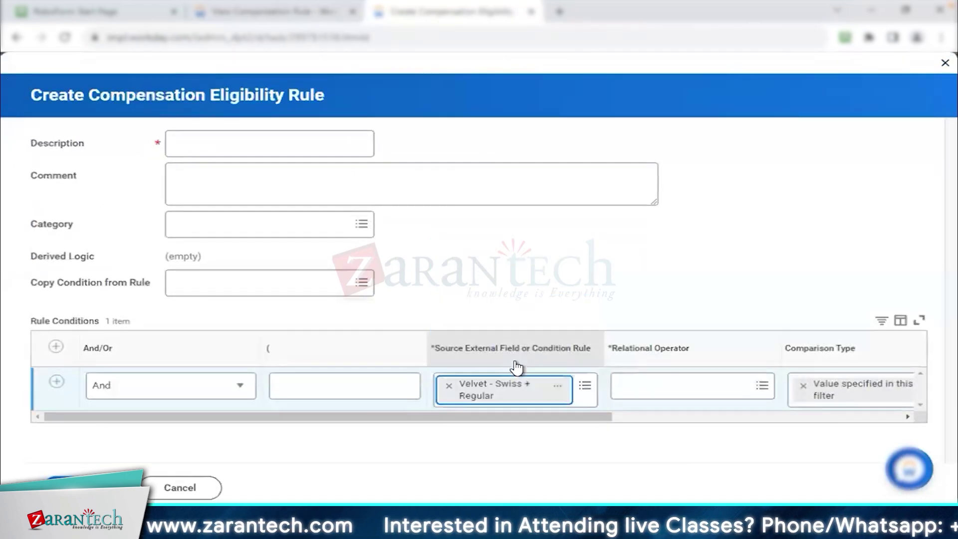
Set the Velvet - Swiss + Regular condition's relational operator to "equal to" and tick its comparison value
click(679, 392)
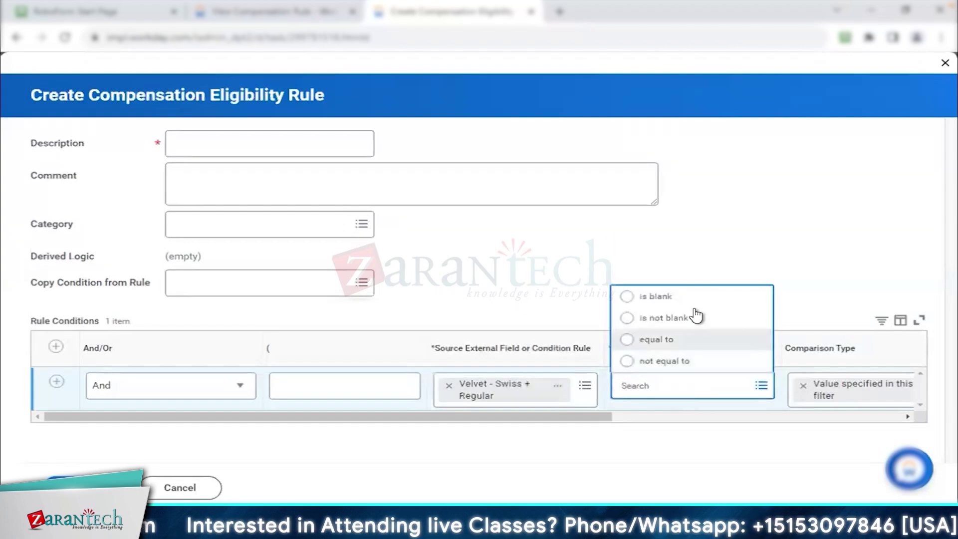
click(688, 344)
drag(589, 424, 688, 423)
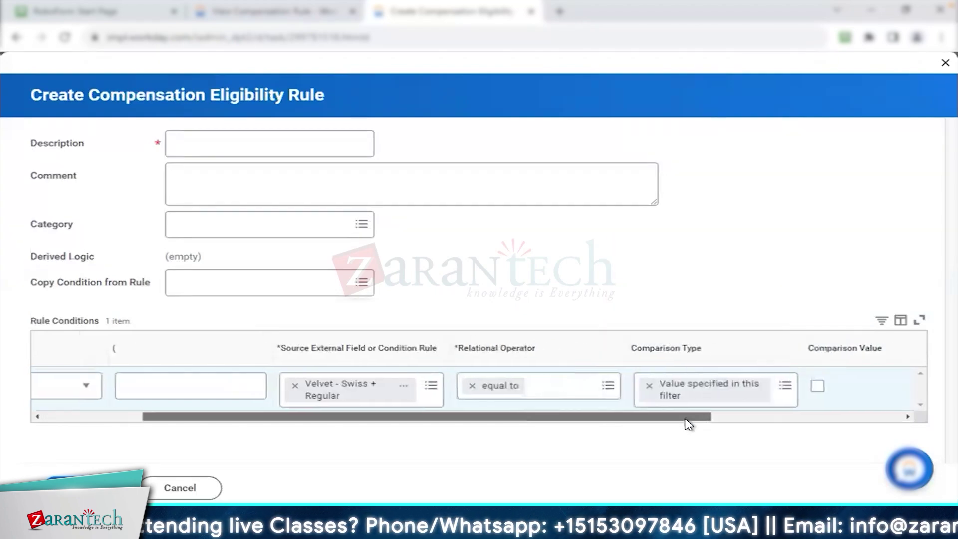
click(817, 386)
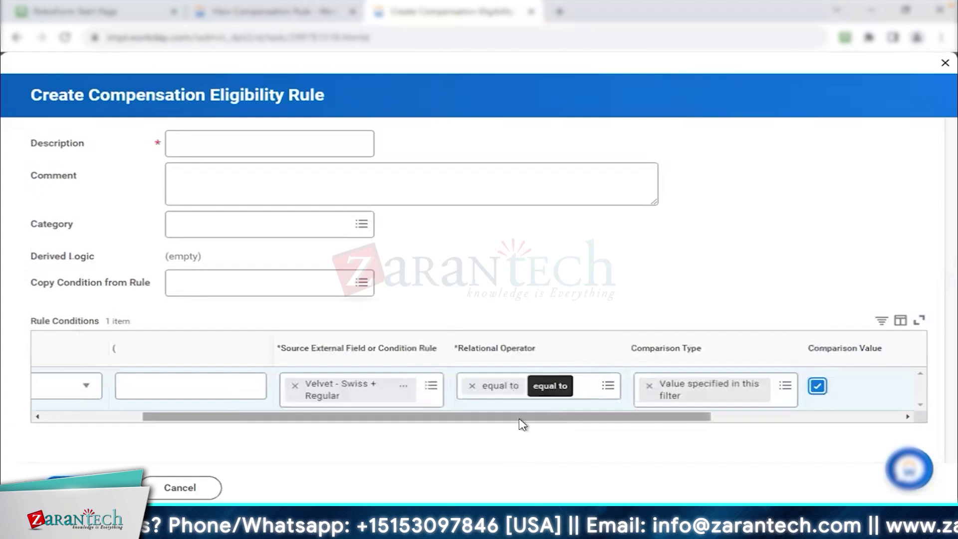
Add a second And condition with Job Profile (Compensation) as its source field, checking the report field's details
drag(519, 422, 291, 447)
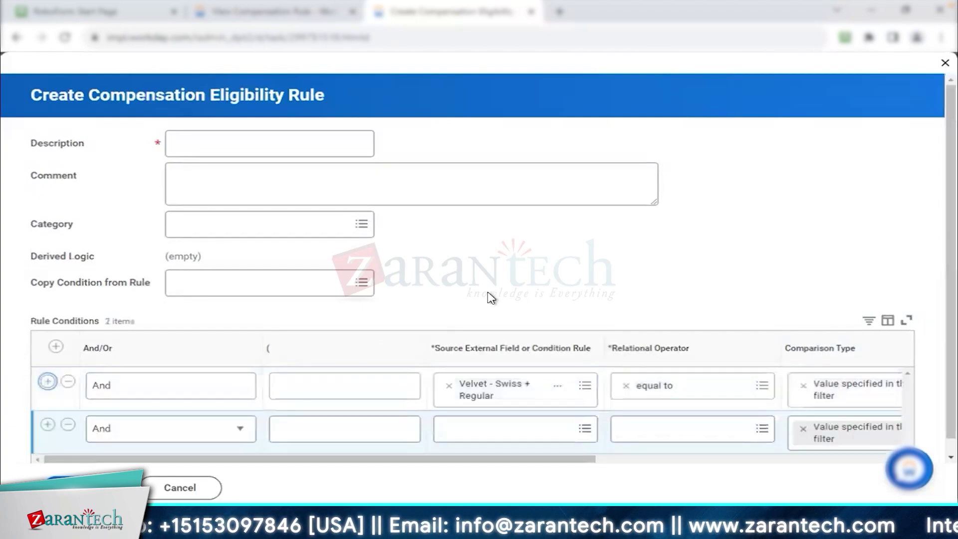
click(512, 424)
text(iob)
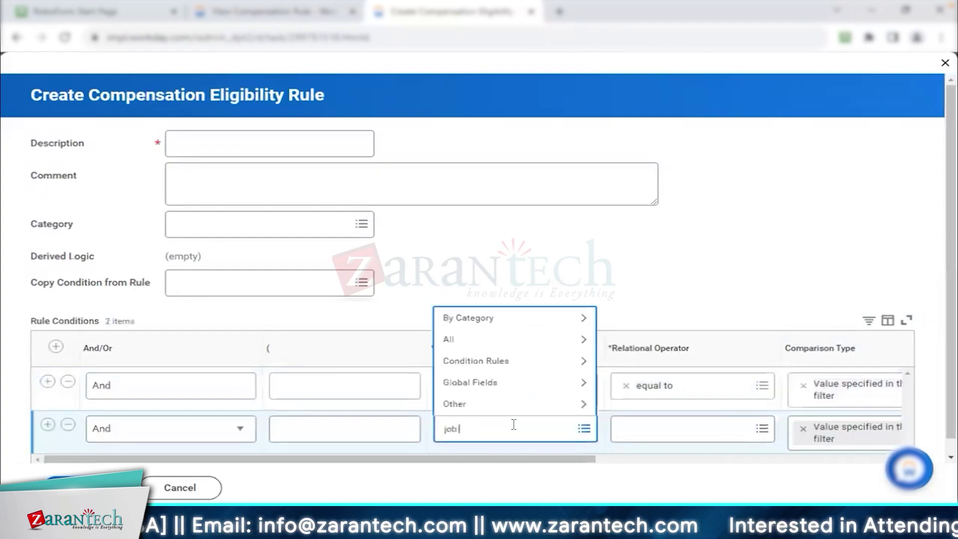
key(Return)
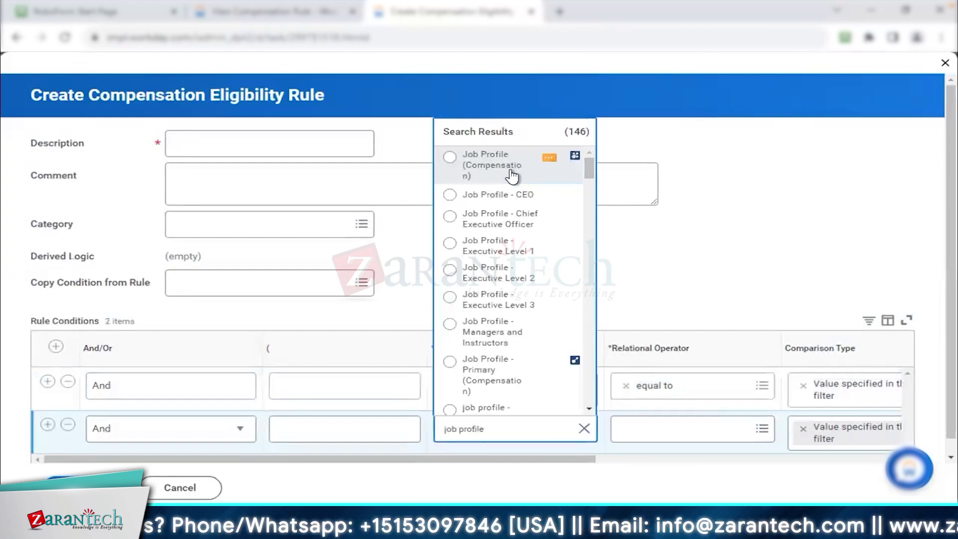
click(549, 158)
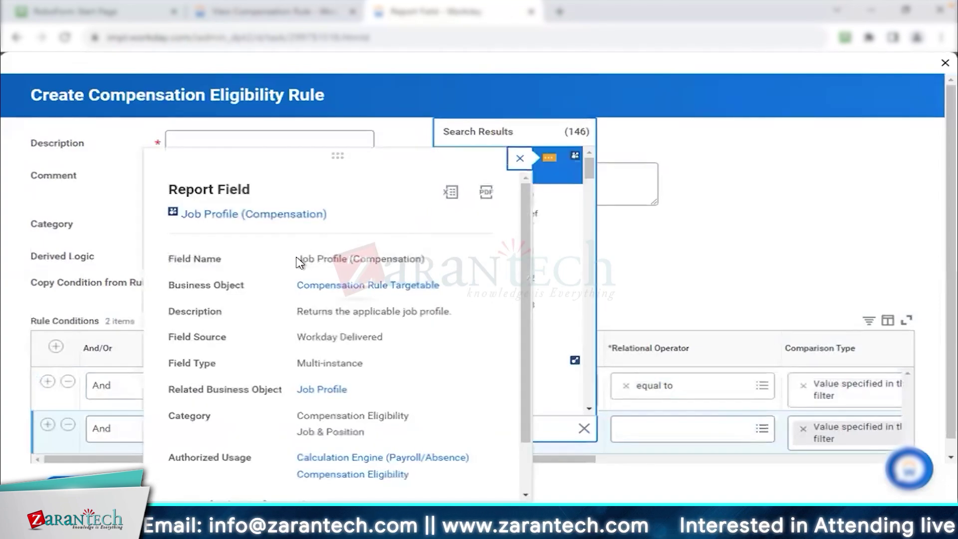
triple_click(497, 263)
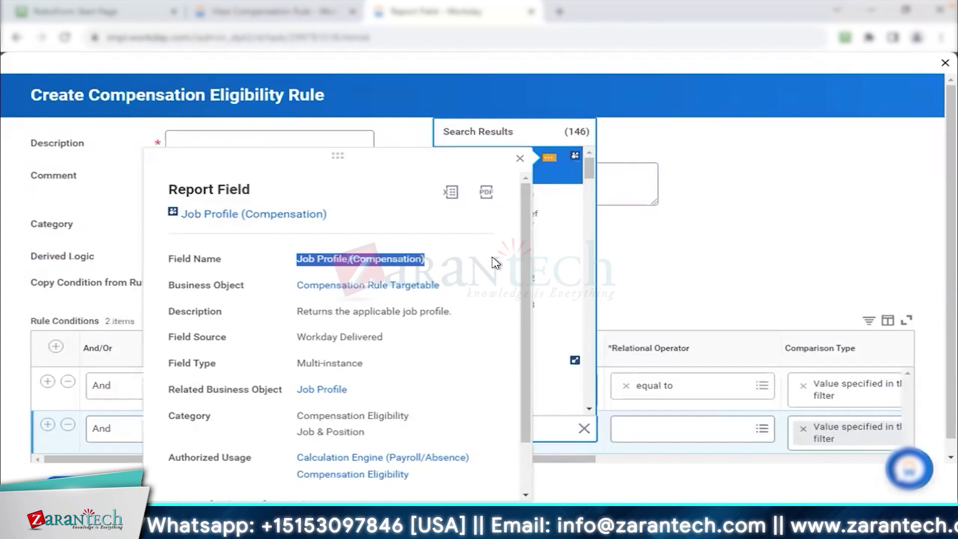
scroll(467, 355, down, 1)
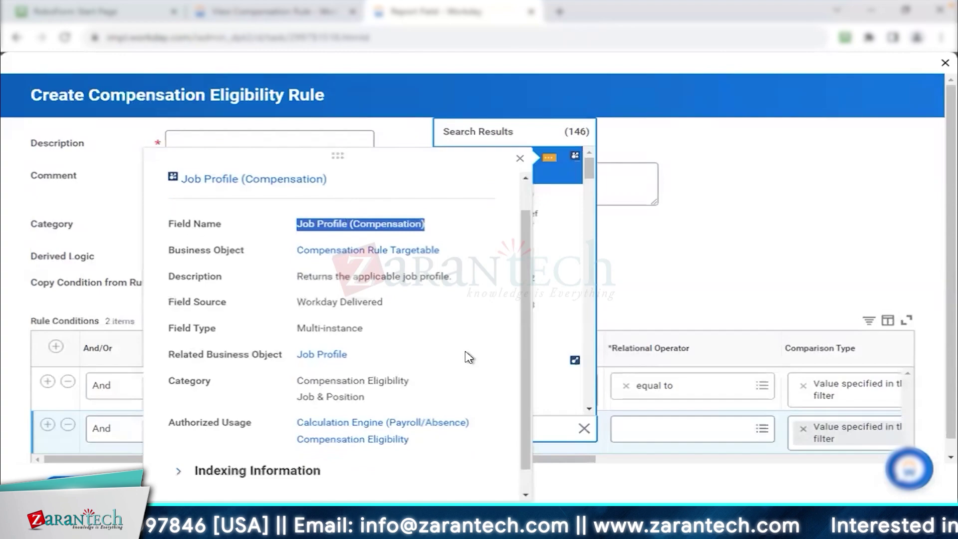
click(520, 159)
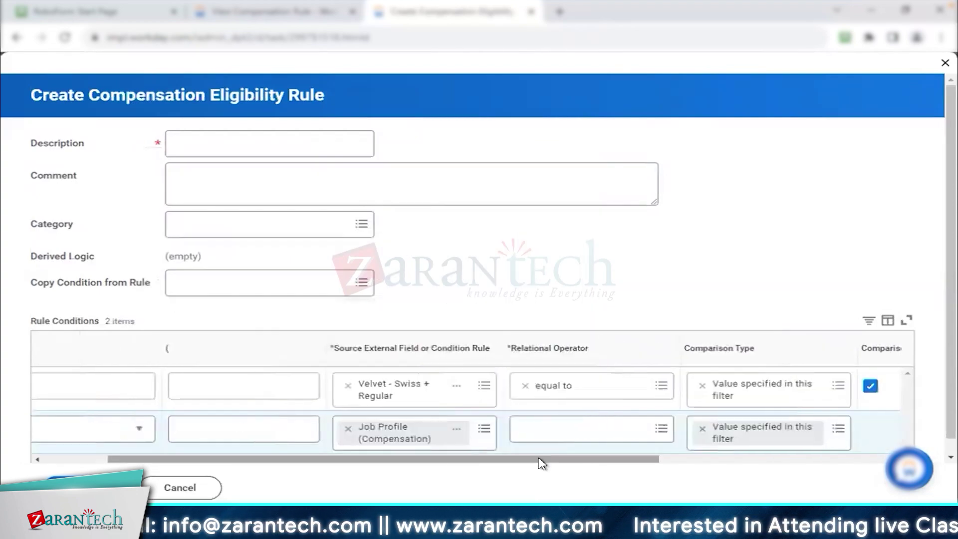
Check the Job Profile (Compensation) field type and set the condition's relational operator to "any in the selection list"
click(457, 430)
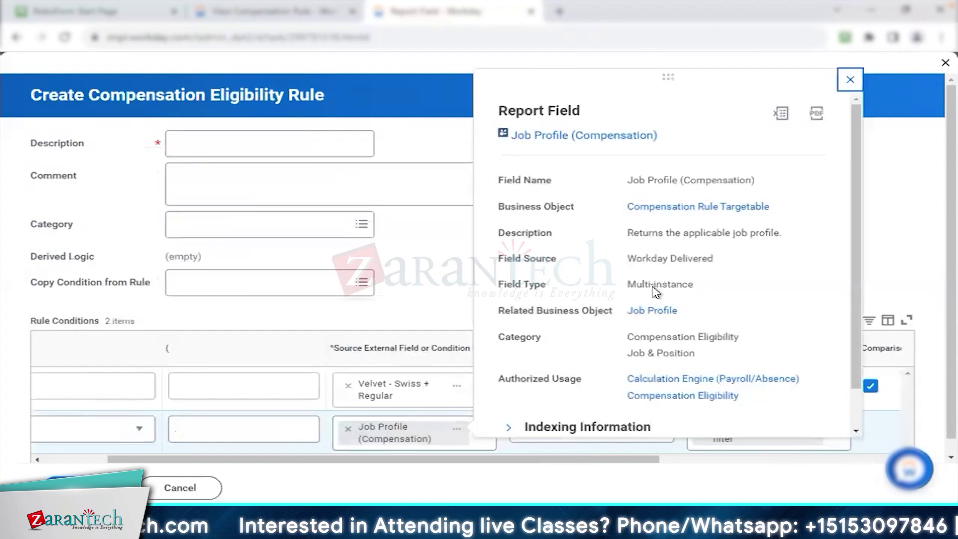
double_click(653, 287)
click(850, 79)
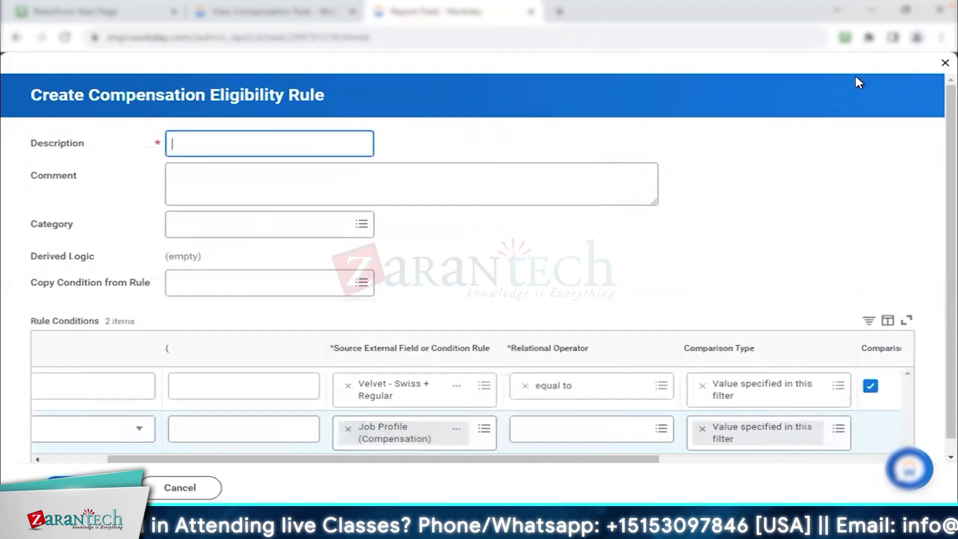
click(646, 444)
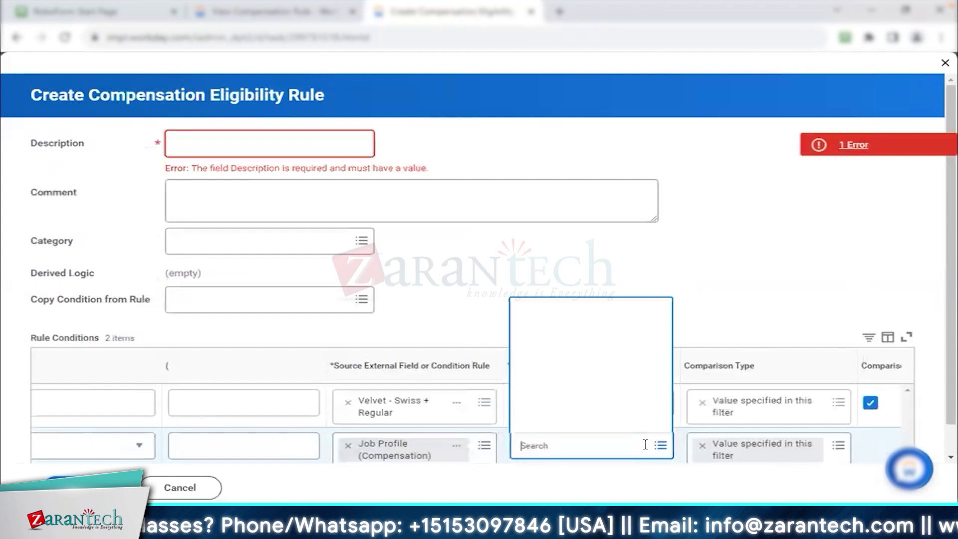
click(630, 426)
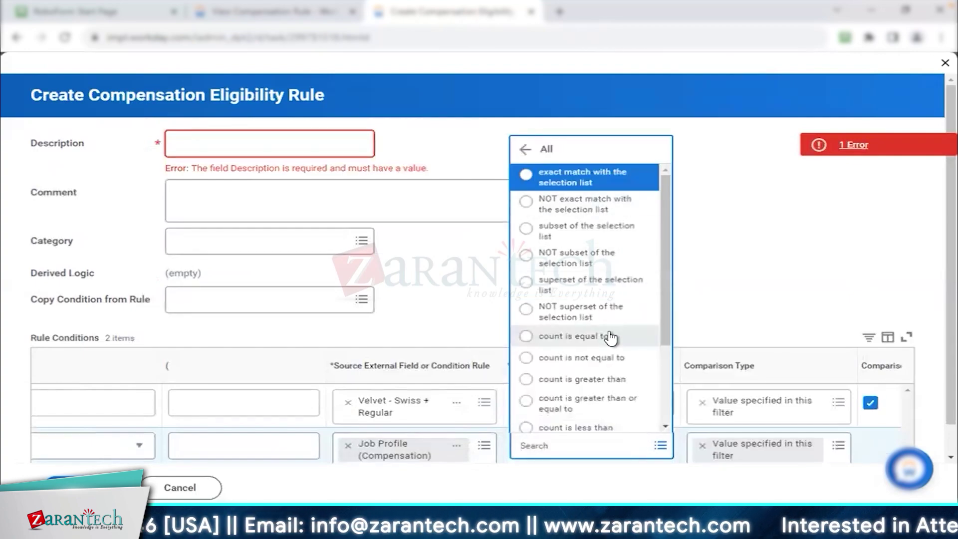
scroll(610, 337, down, 3)
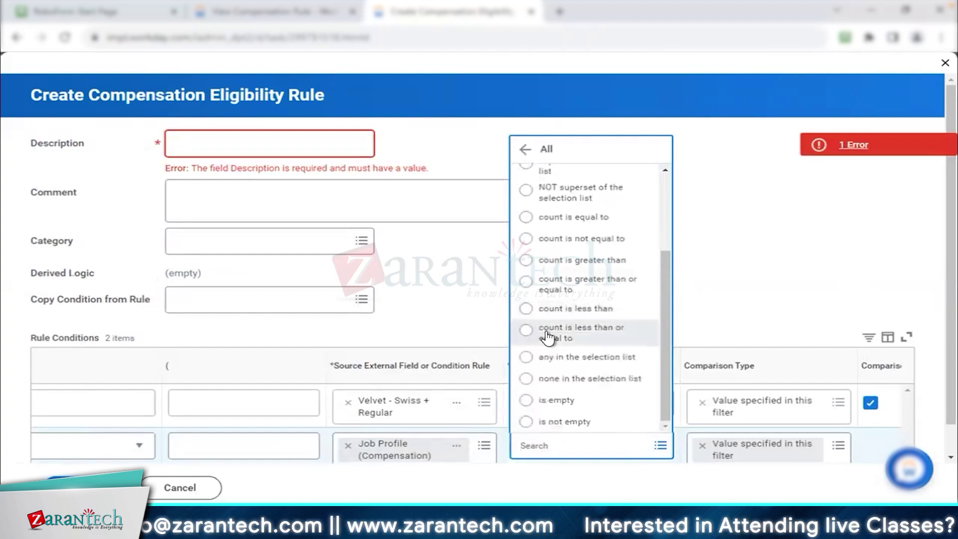
click(573, 357)
scroll(617, 295, down, 1)
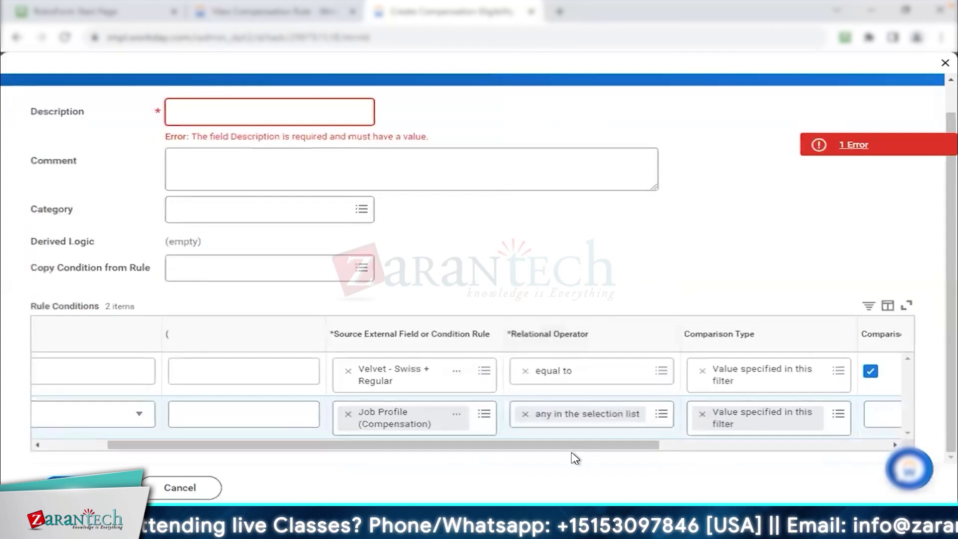
Choose Velvet_Workday_Analyst 1, Velvet_Workday_Analyst 2 and Velvet_Workday_Analyst 3 as the job profile condition's comparison values
drag(576, 445, 688, 444)
click(736, 417)
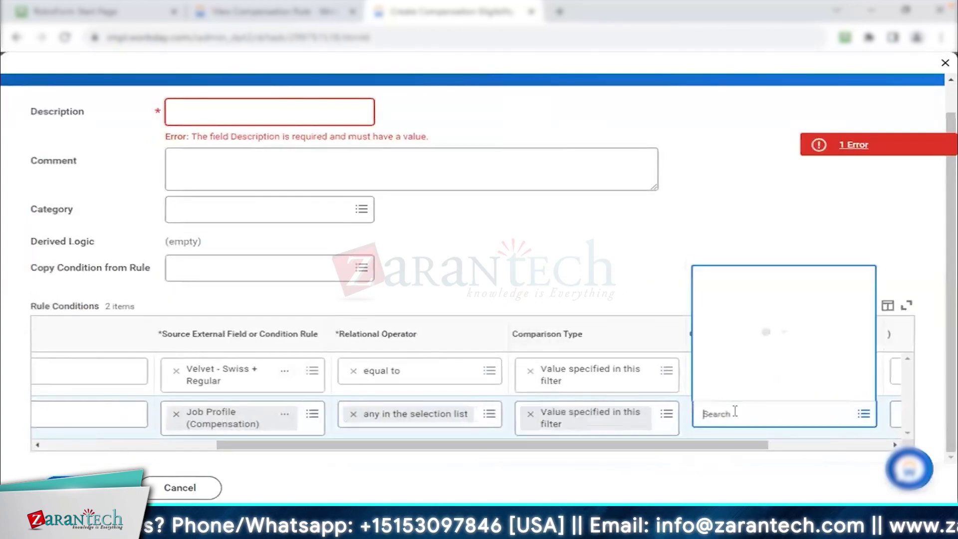
text(velvet)
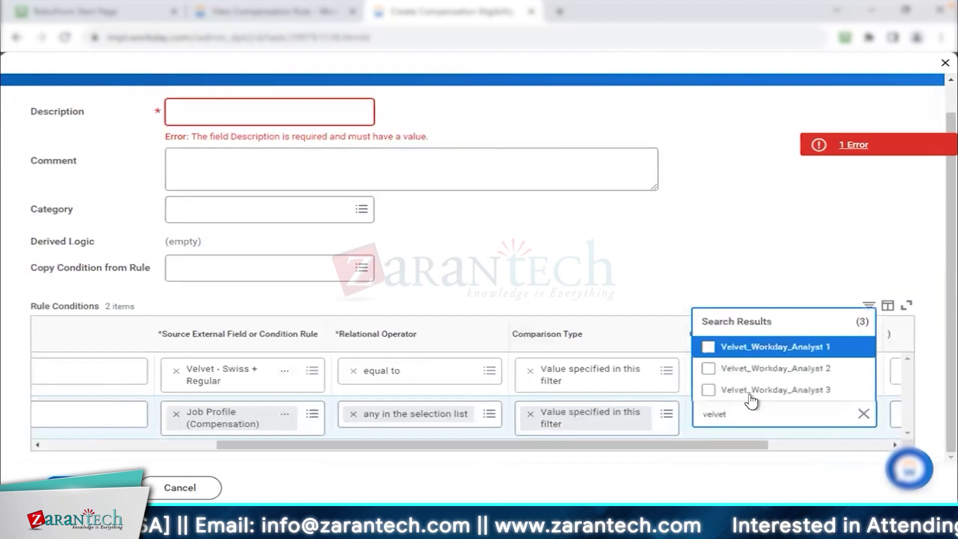
click(749, 347)
click(751, 369)
click(751, 389)
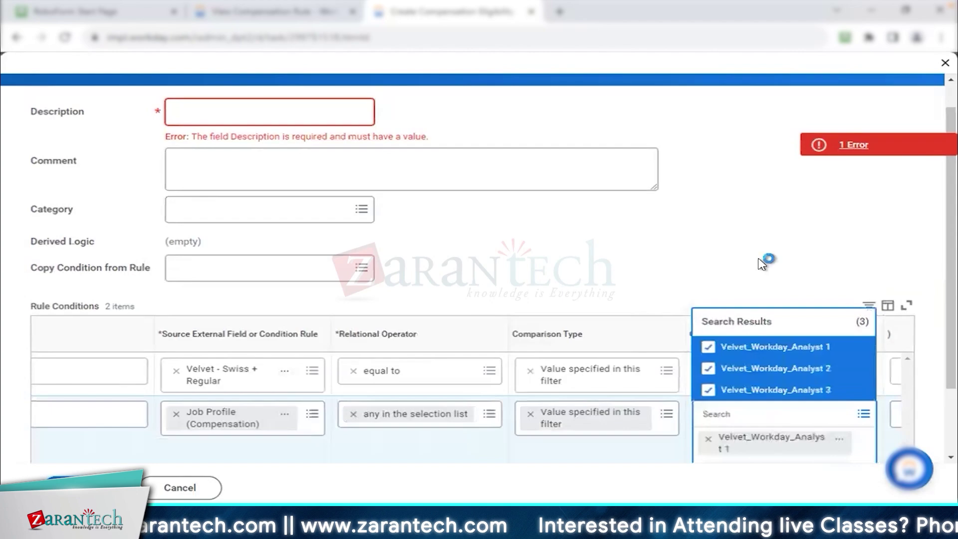
click(762, 264)
scroll(762, 264, down, 1)
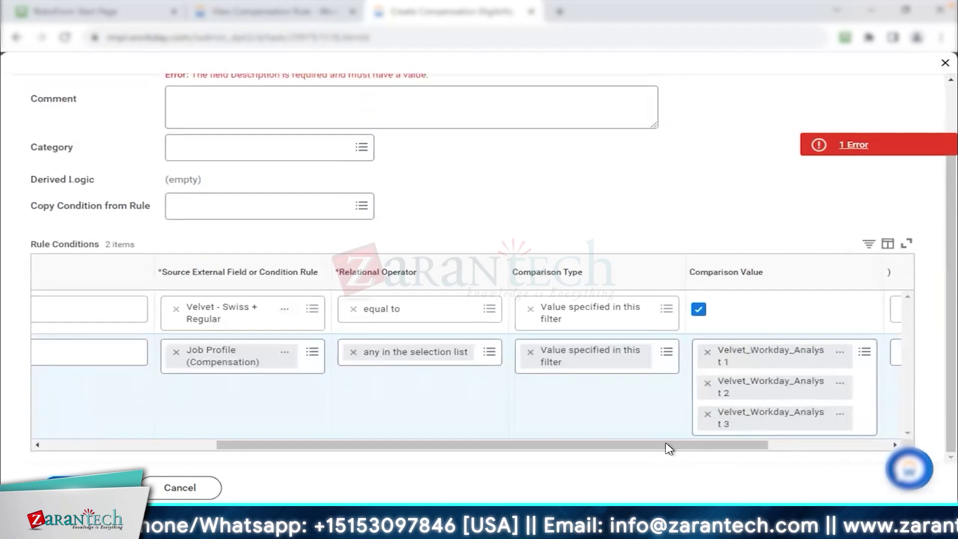
Enter "Velvet: Swiss + Regular +" as the eligibility rule's description
drag(669, 445, 381, 454)
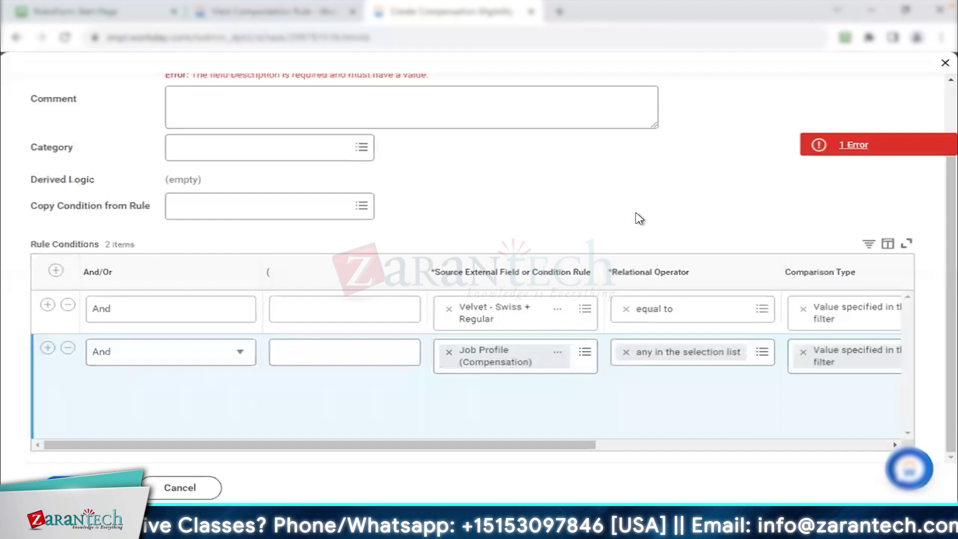
scroll(569, 197, up, 1)
click(312, 136)
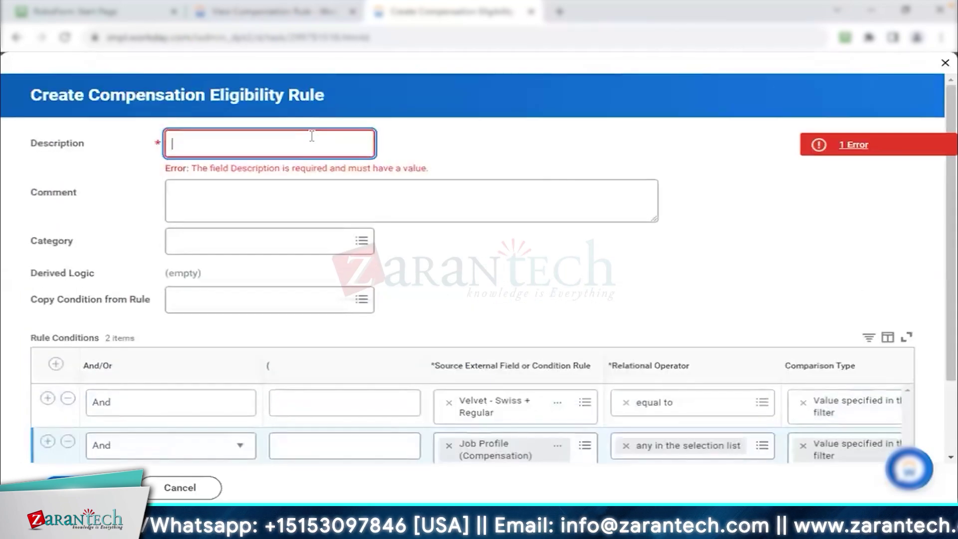
text(Velev)
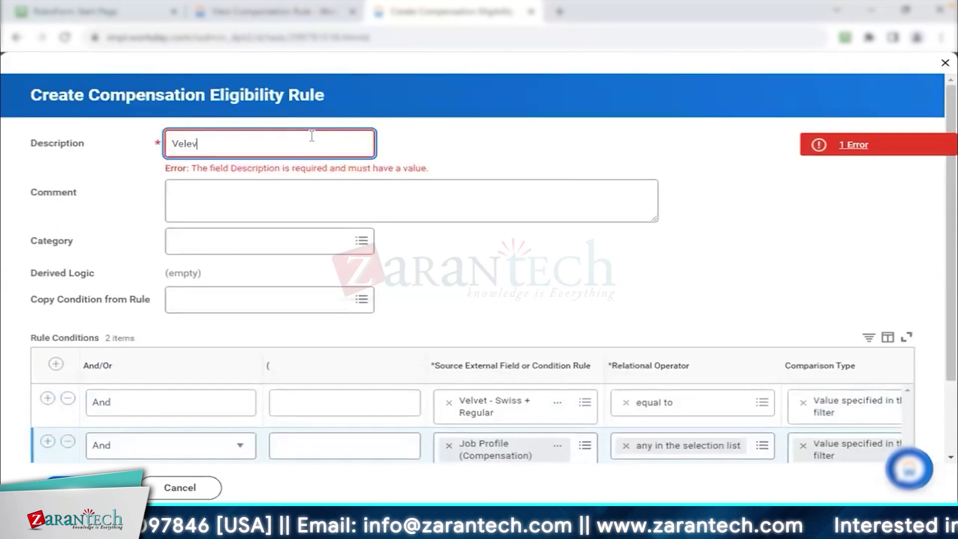
text(t: Swiss + Reguk)
text(ar)
key(BackSpace)
key(BackSpace)
key(BackSpace)
text(lar +)
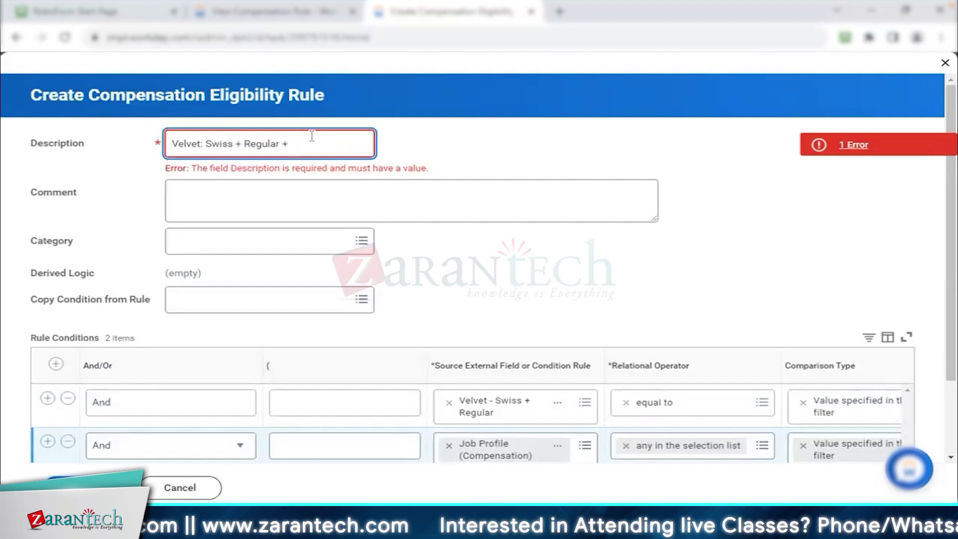
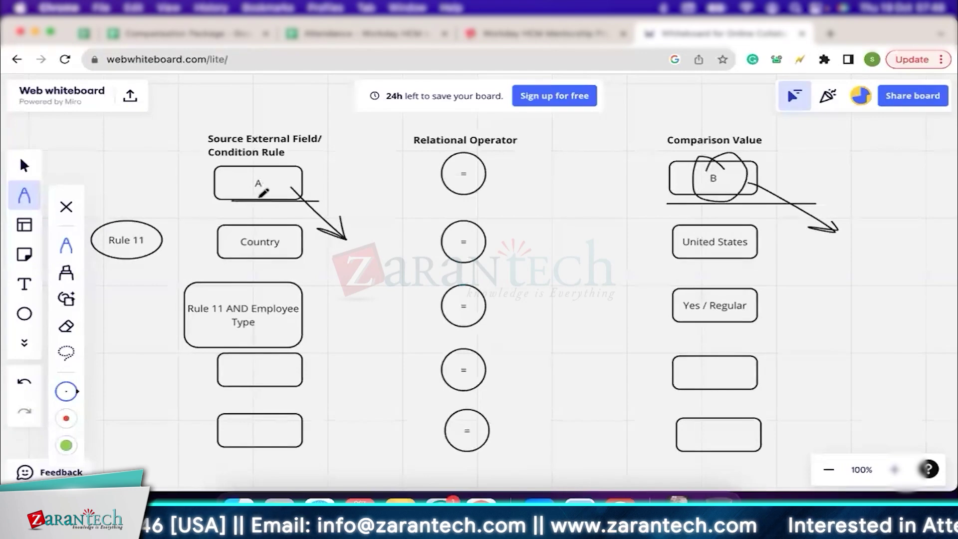
On the whiteboard, circle A and the first equals sign, underline B, and draw boxes around A and B
mouse_move(253, 204)
mouse_down()
mouse_move(280, 192)
mouse_move(239, 169)
mouse_move(276, 195)
mouse_up()
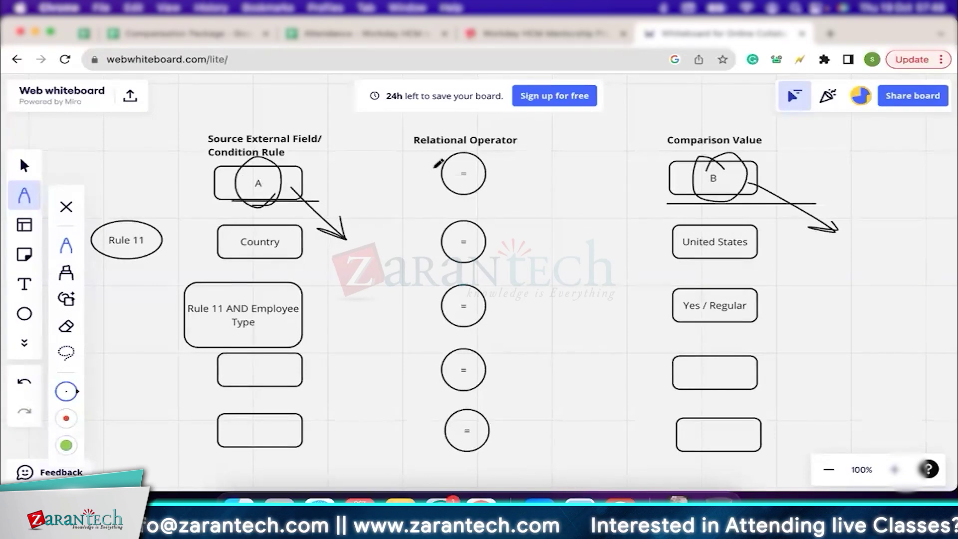
mouse_move(428, 199)
mouse_down()
mouse_move(444, 199)
mouse_move(467, 139)
mouse_move(424, 195)
mouse_move(473, 208)
mouse_up()
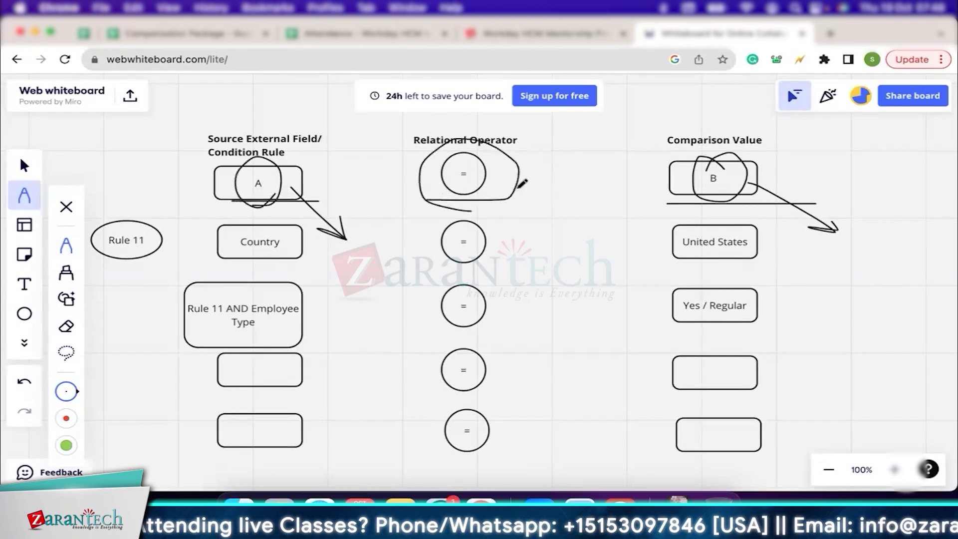
drag(684, 189, 762, 188)
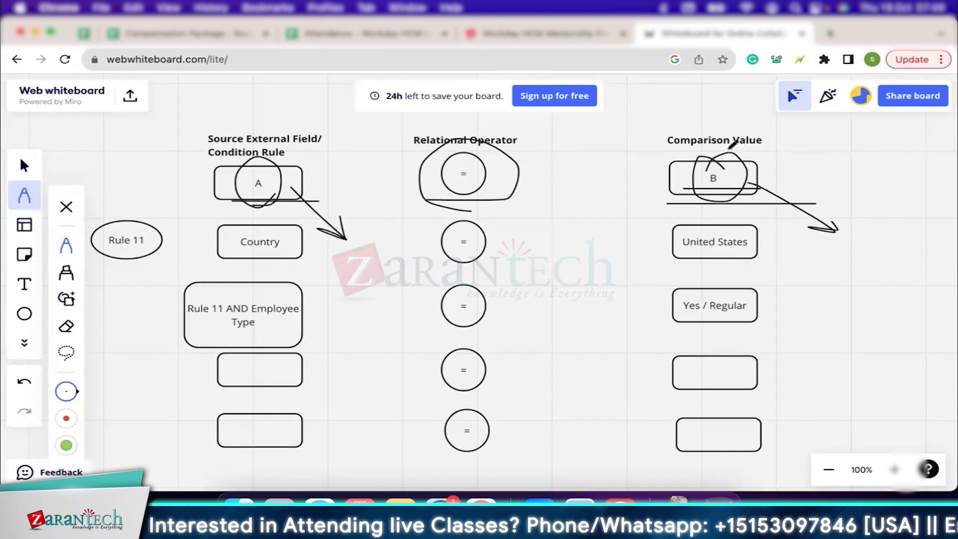
mouse_move(250, 197)
mouse_down()
mouse_move(278, 193)
mouse_move(269, 162)
mouse_move(248, 180)
mouse_move(272, 195)
mouse_up()
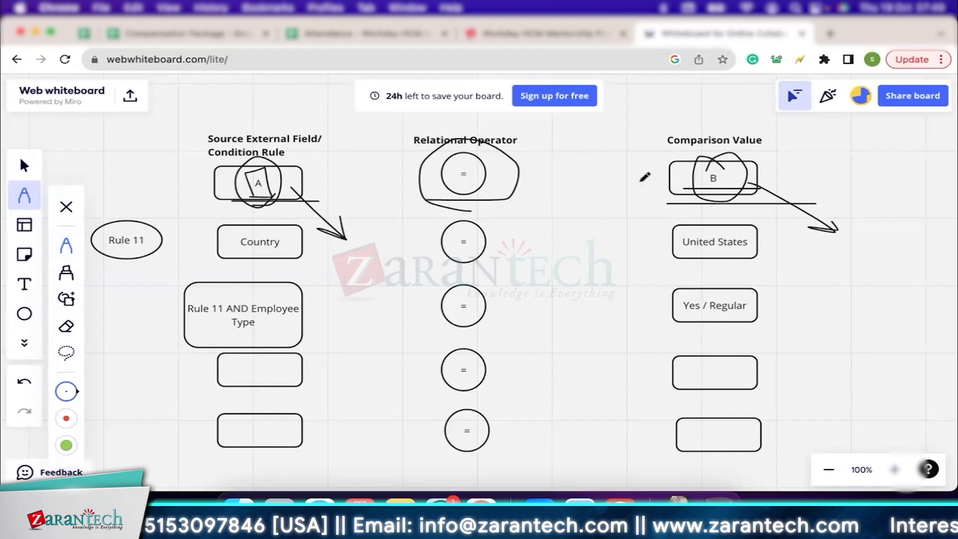
mouse_move(685, 190)
mouse_down()
mouse_move(686, 171)
mouse_move(749, 173)
mouse_move(686, 188)
mouse_up()
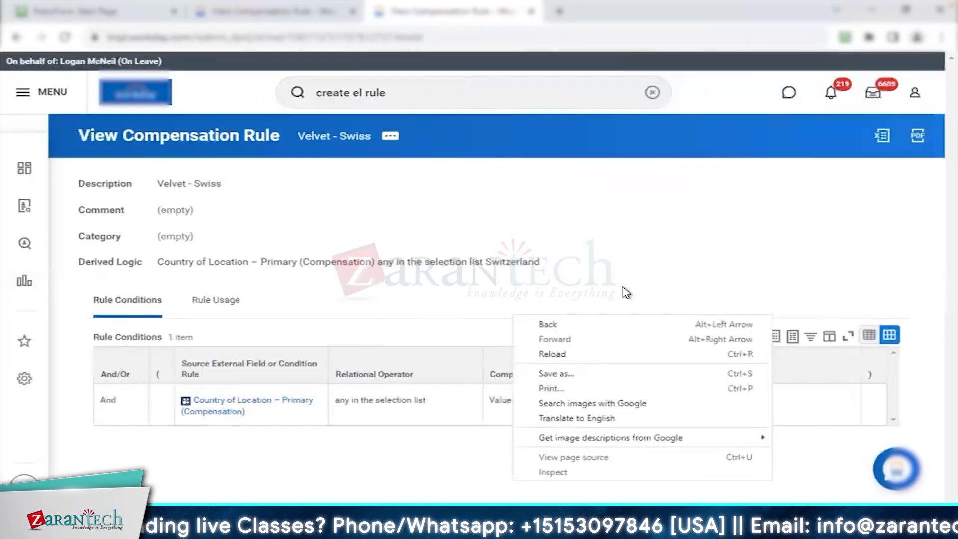
Highlight the Velvet - Swiss rule's relational operator in Workday and mark the first two equals signs on the whiteboard
click(626, 293)
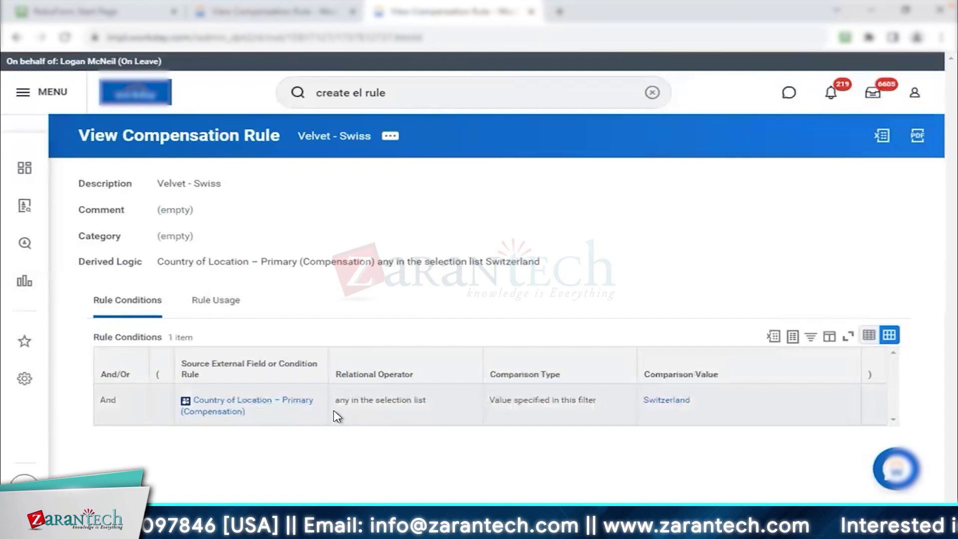
drag(335, 400, 427, 402)
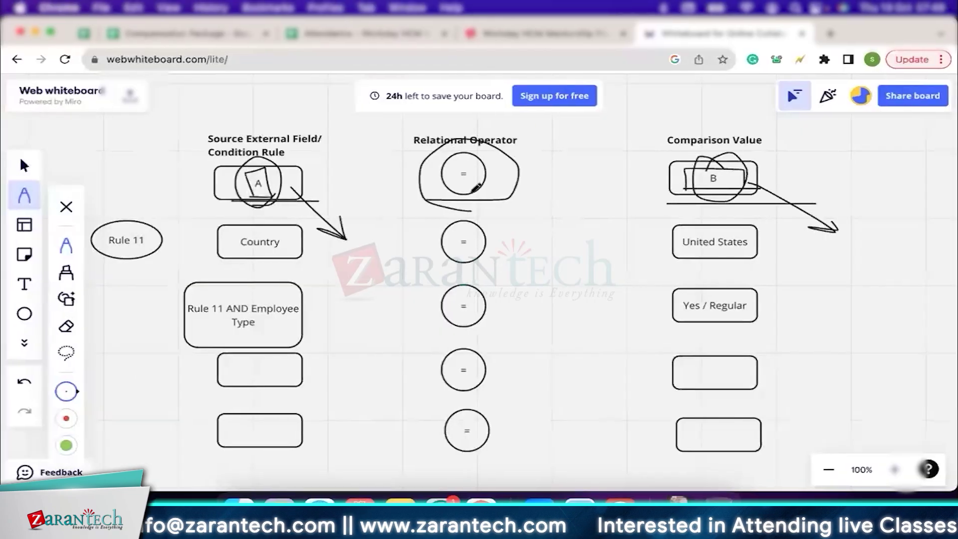
drag(463, 188, 454, 173)
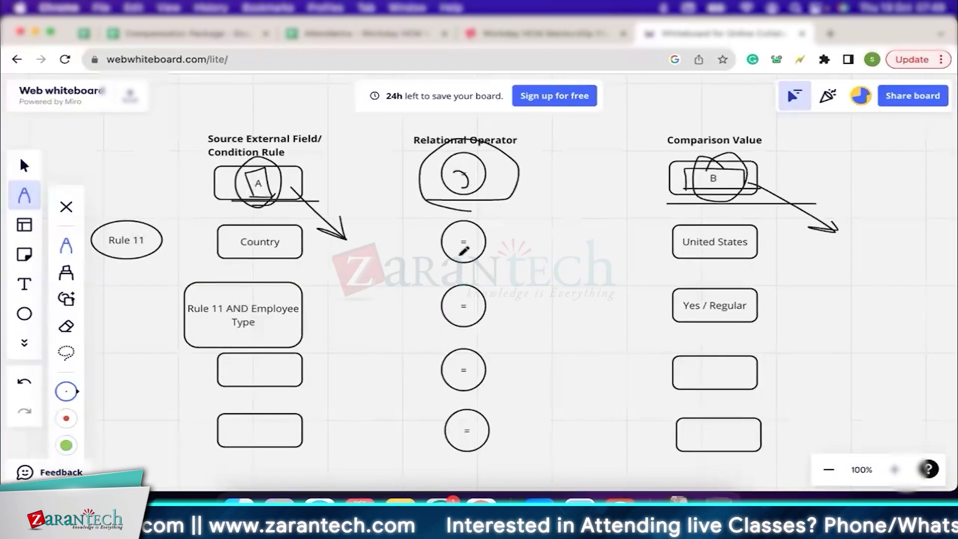
drag(457, 238, 458, 254)
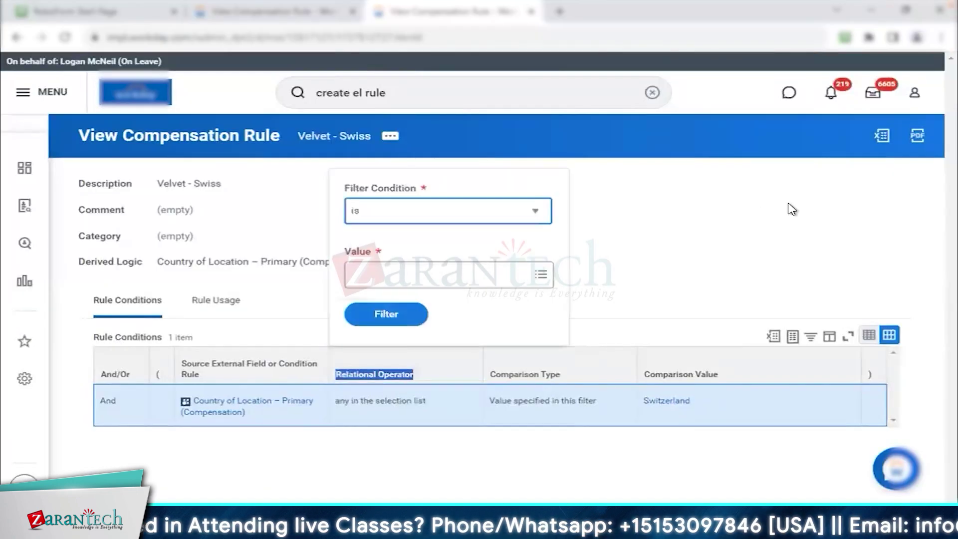
click(792, 209)
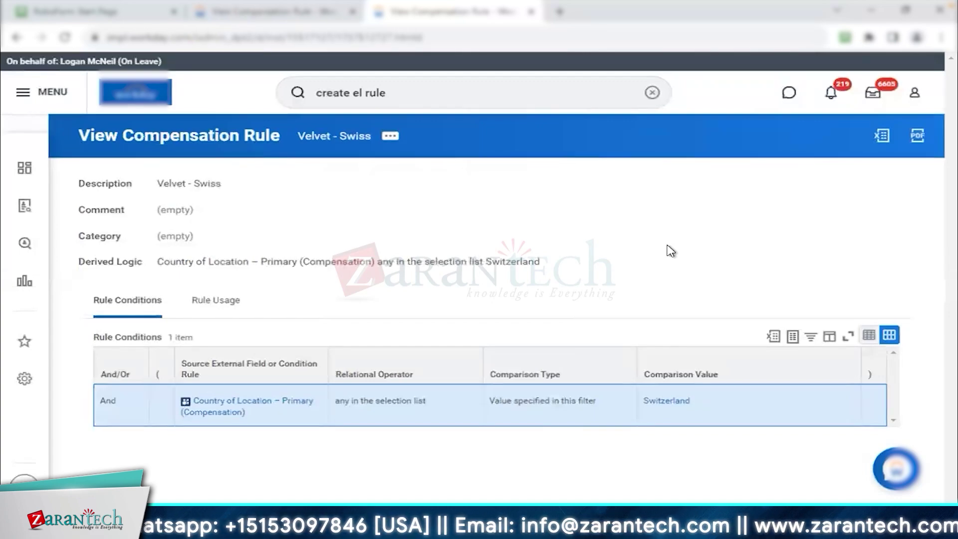
Search for the create eligibility rule task and start a new compensation eligibility rule described as Velvet Date
click(363, 93)
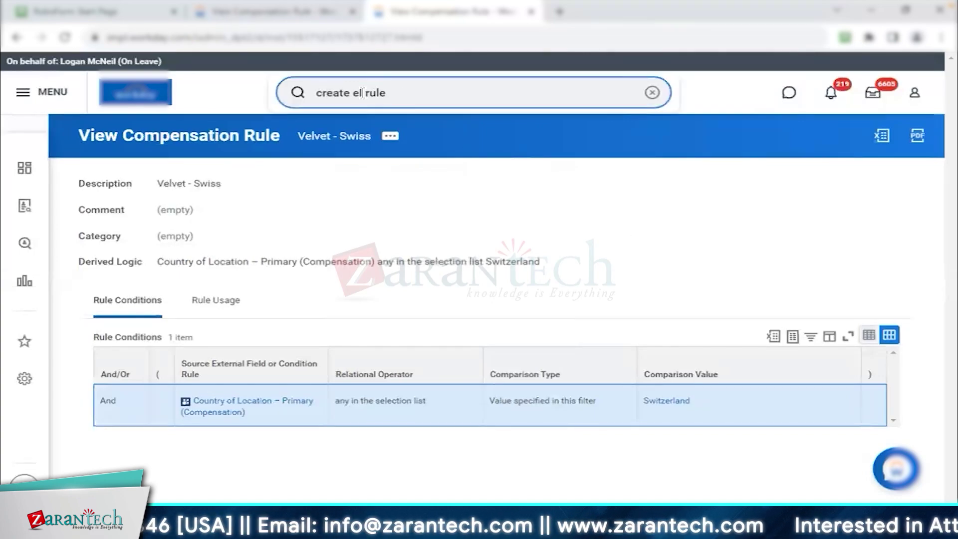
text(igi)
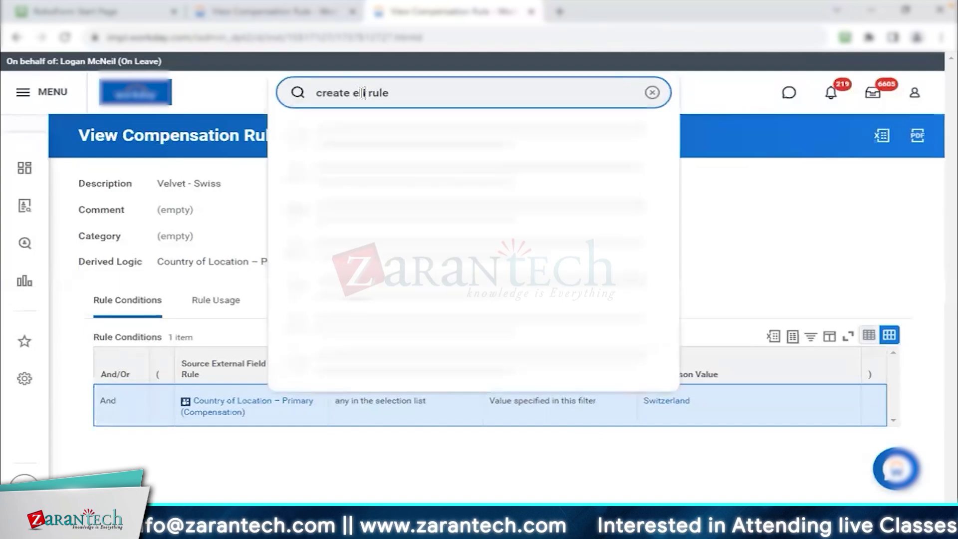
click(375, 208)
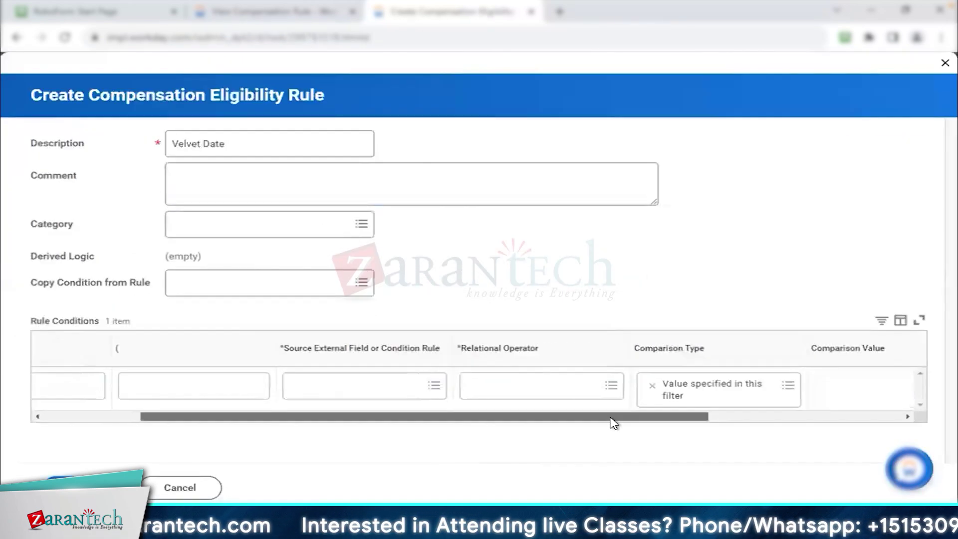
Set the condition's source field to Hire Date (Compensation), reviewing the report field's name, description and authorized usage
click(368, 388)
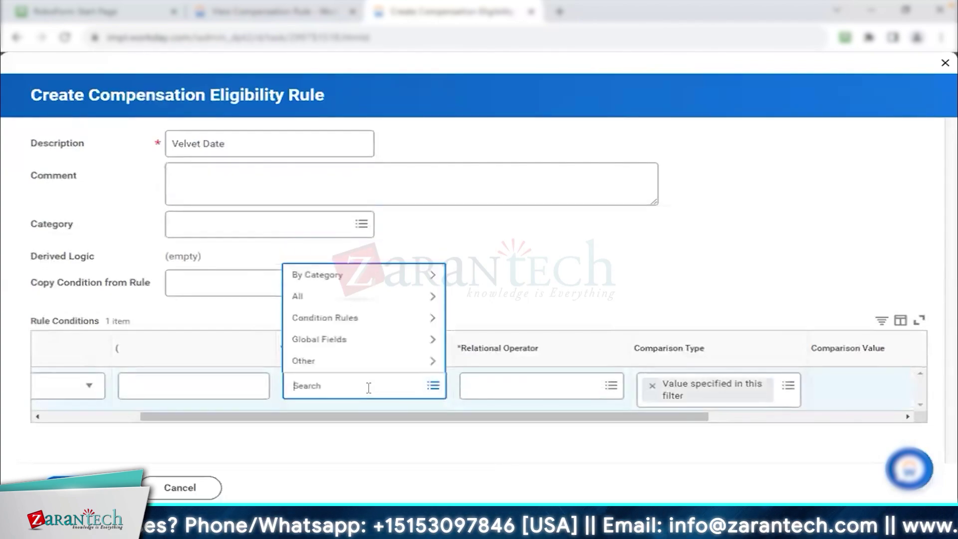
text(hire date)
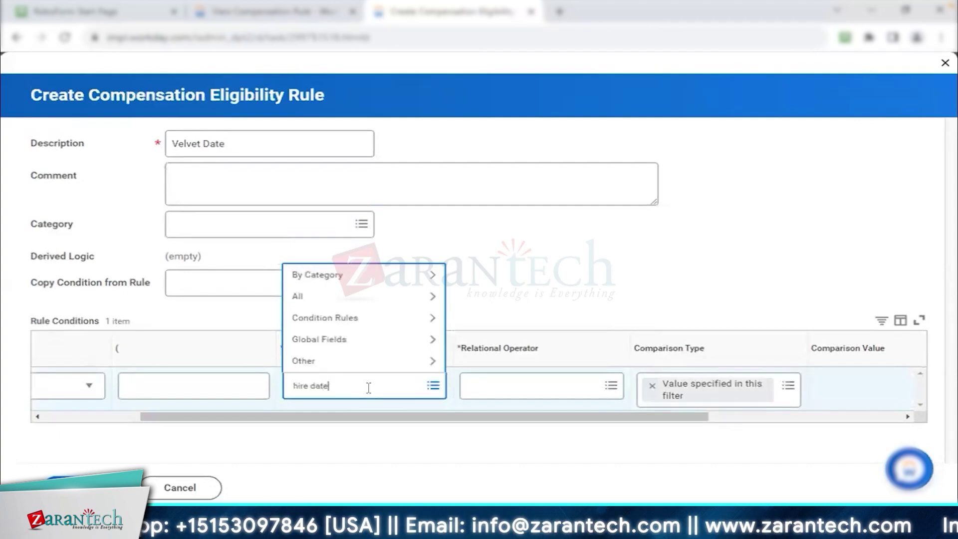
key(Return)
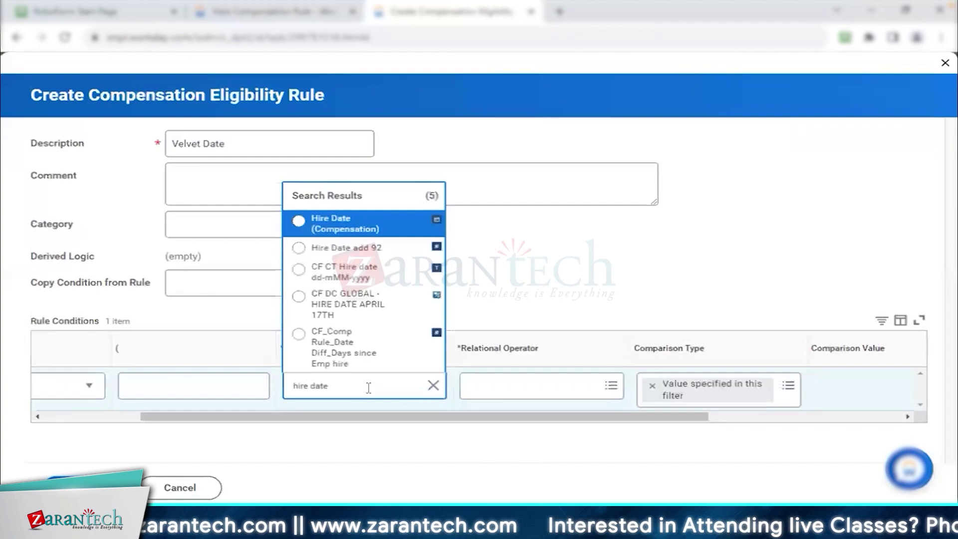
click(410, 221)
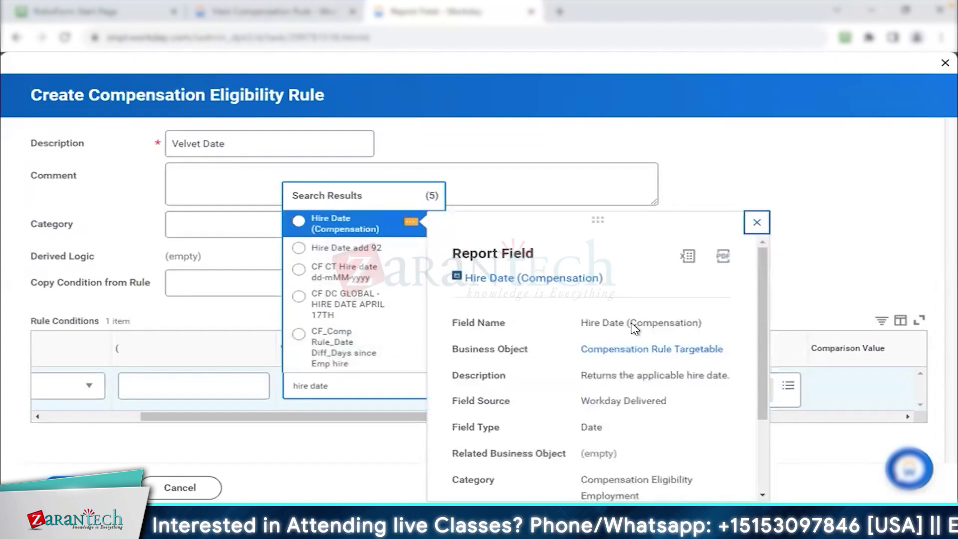
double_click(655, 324)
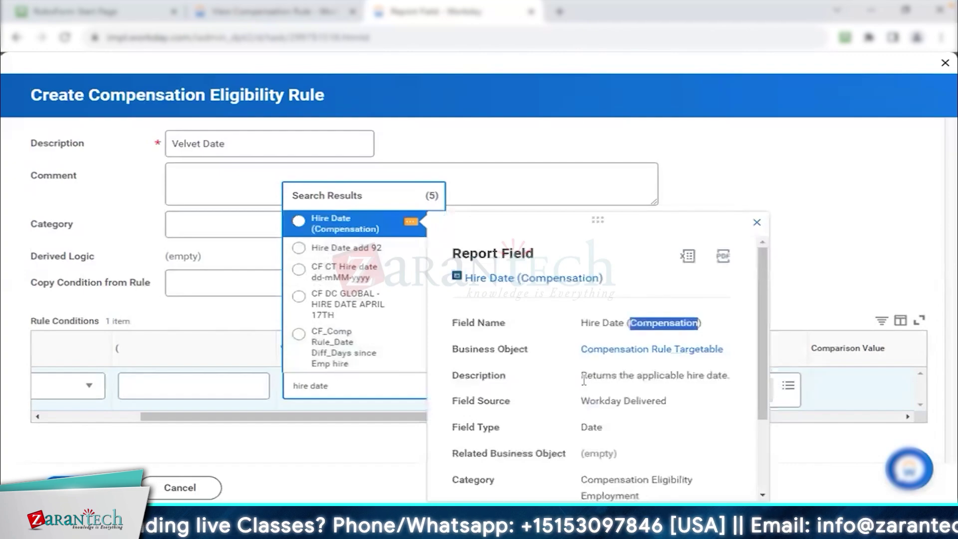
drag(580, 375, 729, 376)
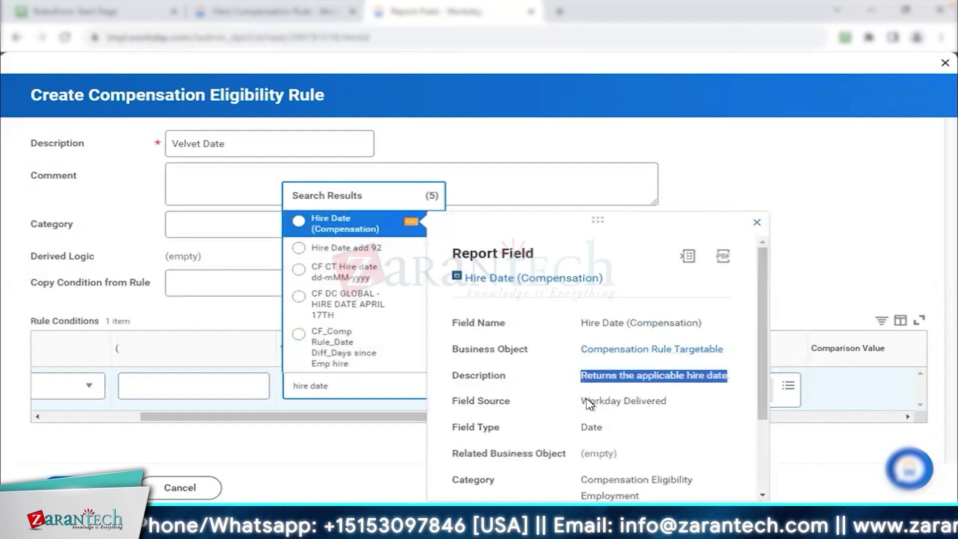
scroll(715, 411, down, 3)
drag(453, 444, 560, 455)
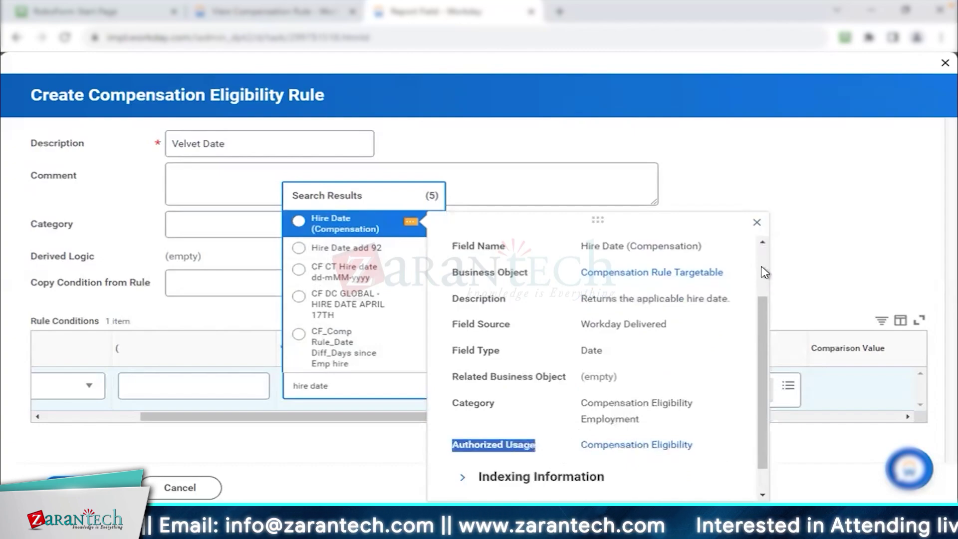
click(756, 222)
click(390, 224)
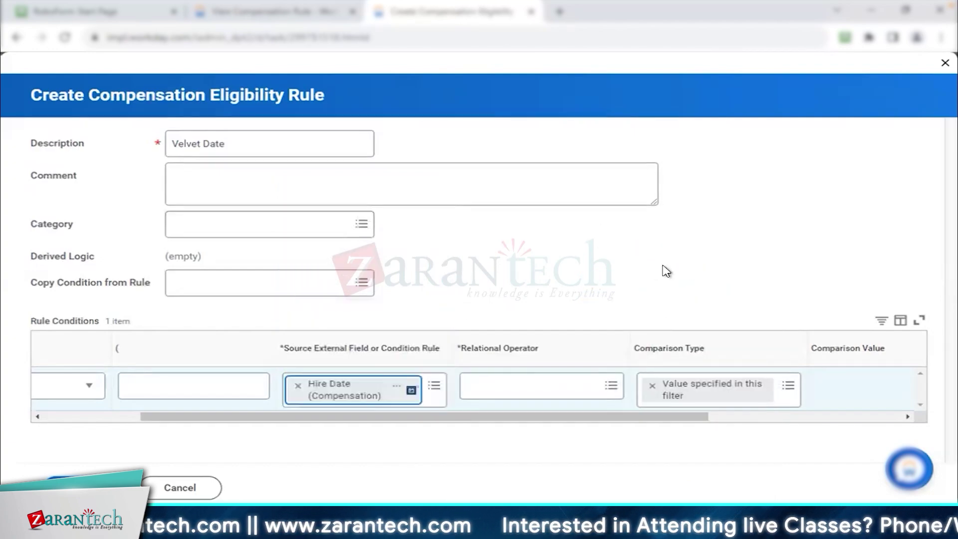
Check the Hire Date (Compensation) field type and set the condition's relational operator to "greater than or equal to"
click(405, 387)
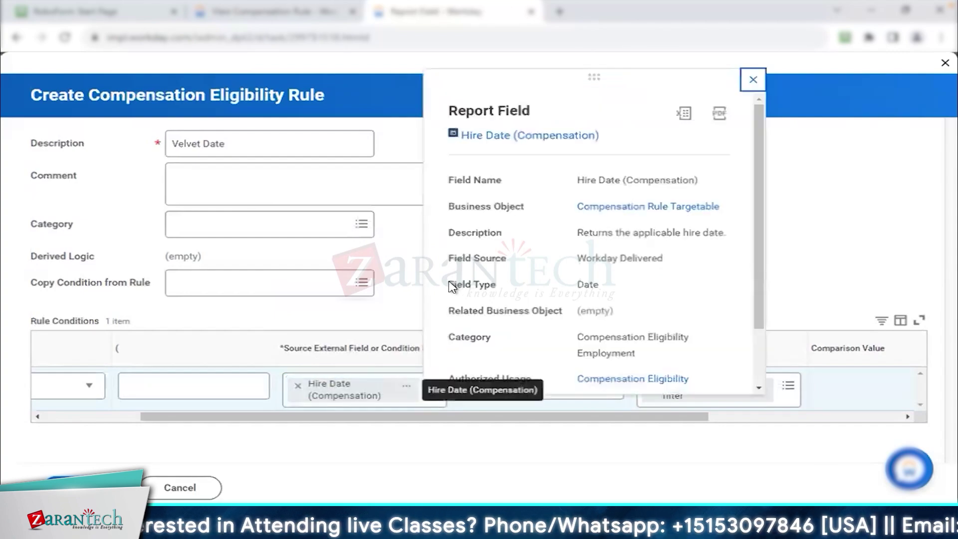
drag(450, 285, 632, 289)
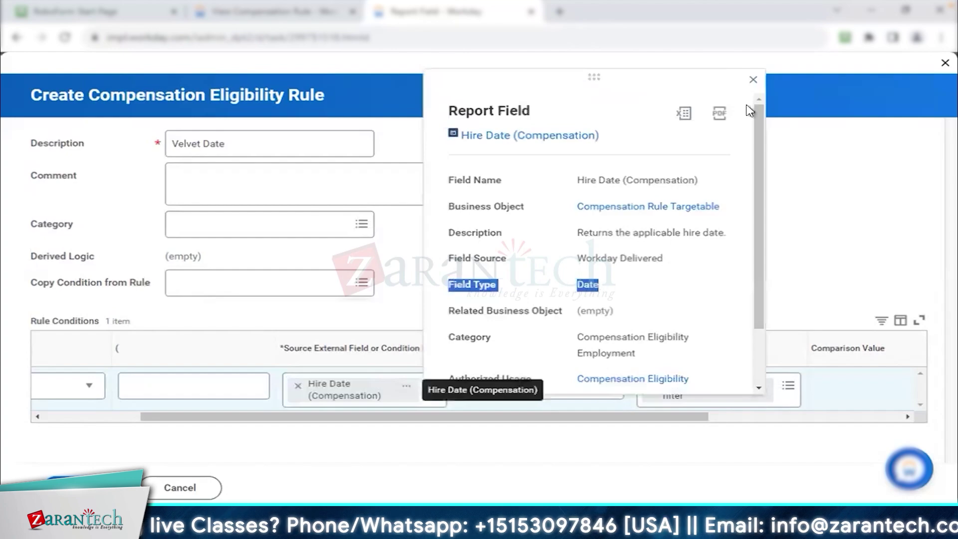
click(754, 79)
click(584, 385)
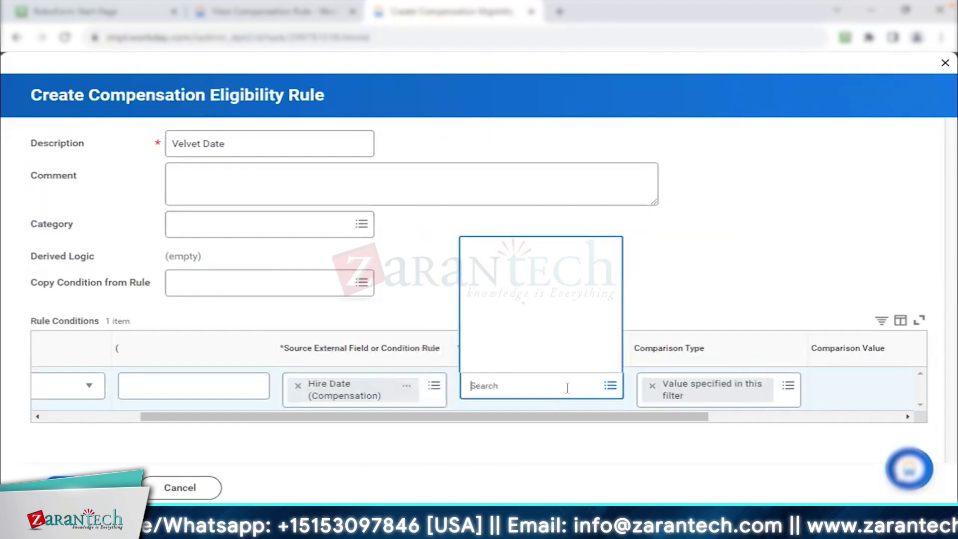
click(568, 369)
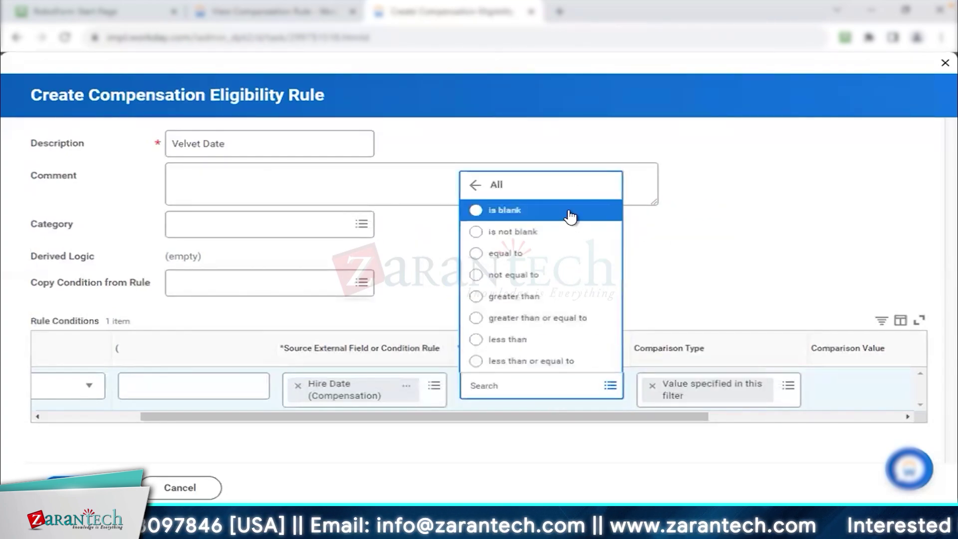
click(553, 322)
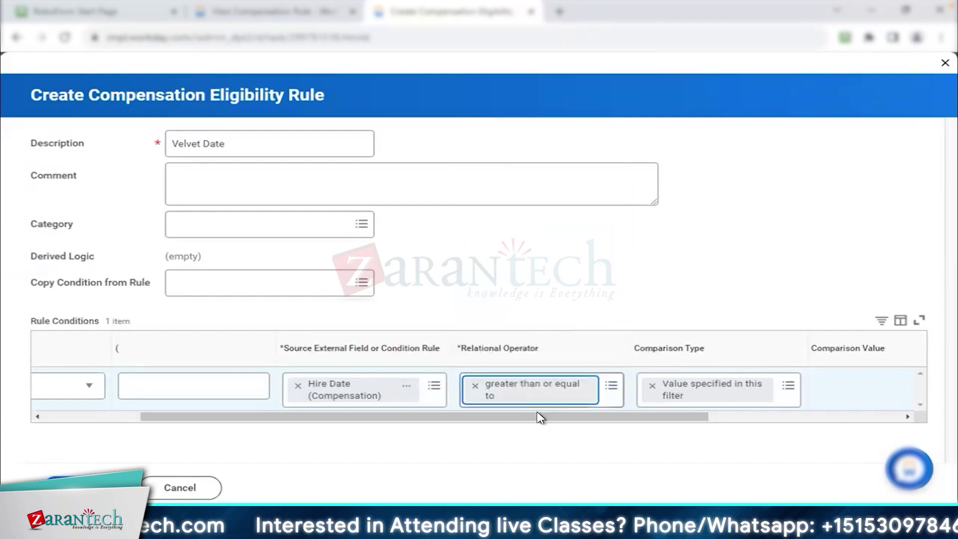
Examine what kind of entry the Hire Date condition's comparison value takes
drag(811, 348, 874, 349)
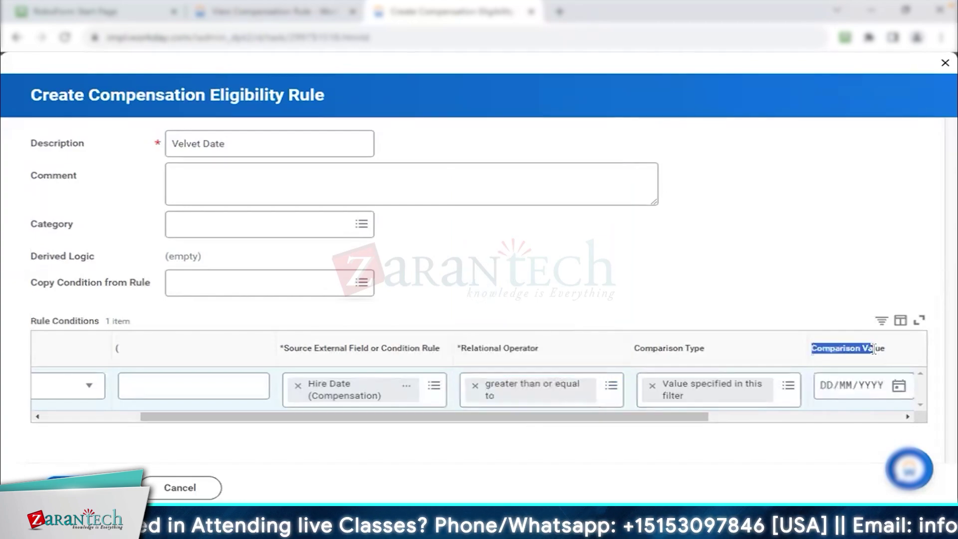
drag(642, 416, 738, 416)
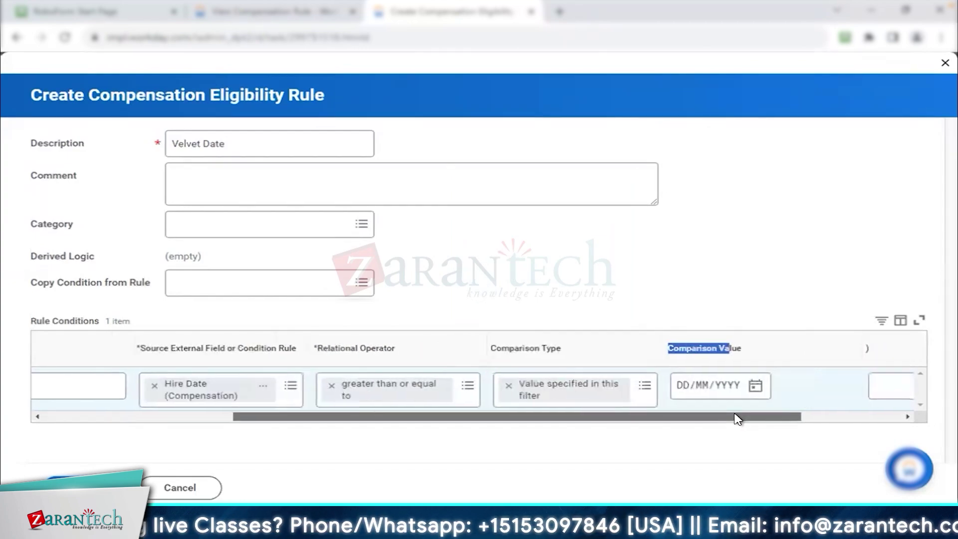
click(680, 395)
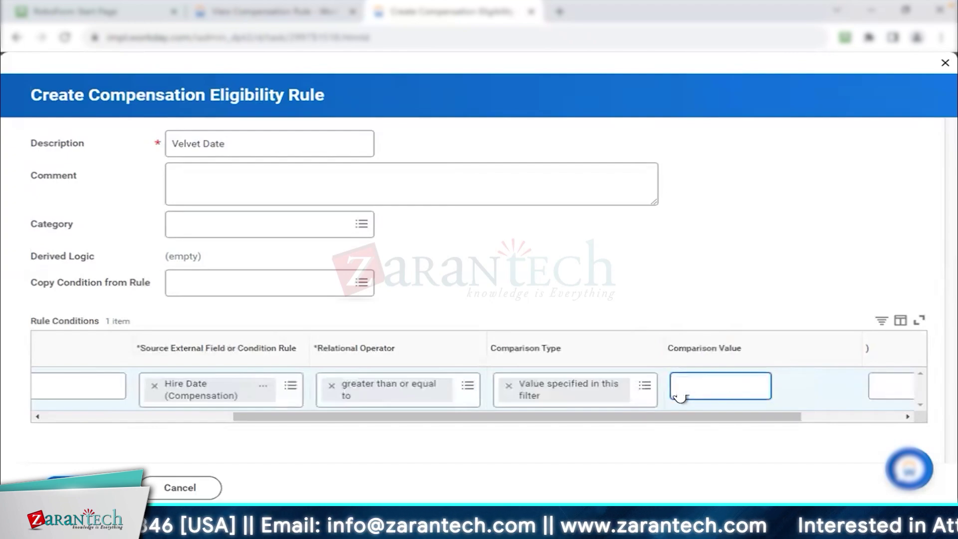
click(760, 300)
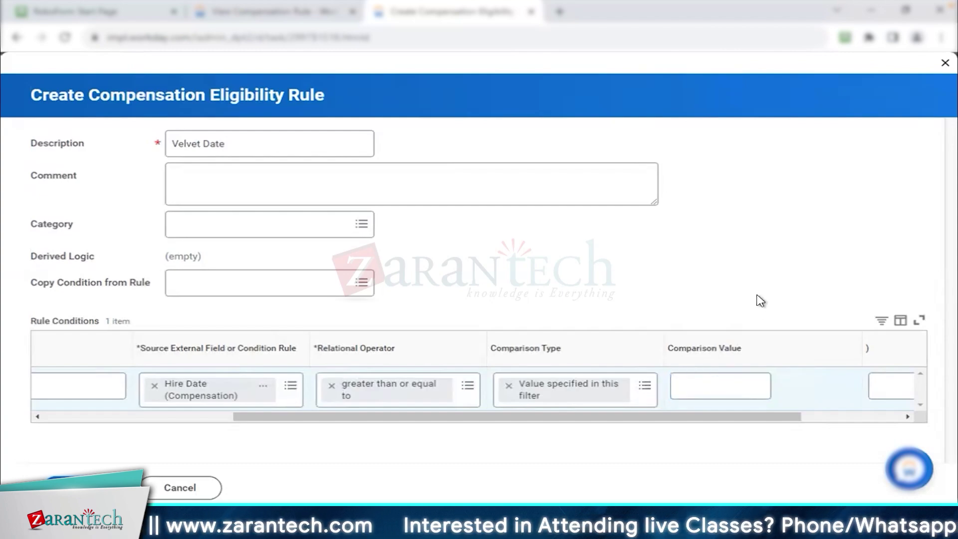
Set the Hire Date condition's comparison value to 01/01/2023 and save the Velvet Date rule
drag(686, 417, 70, 389)
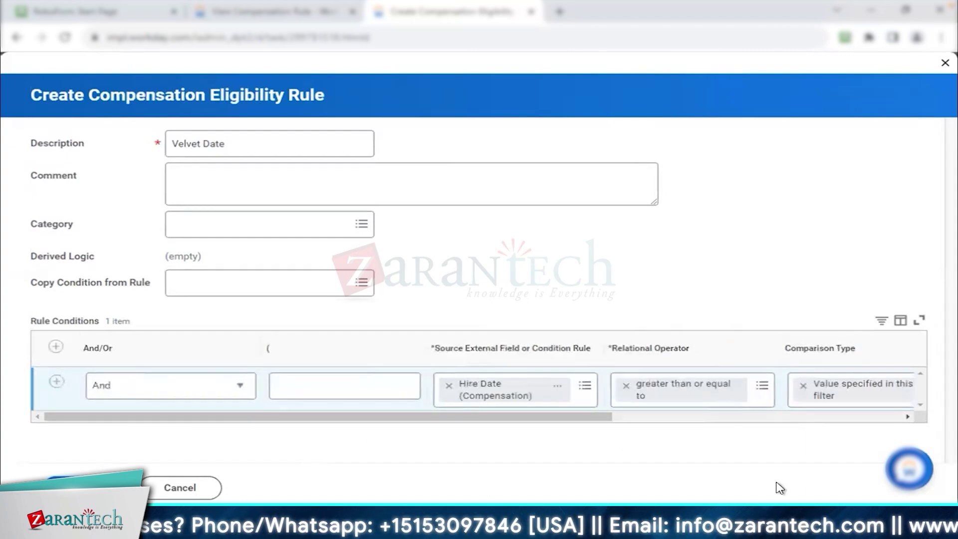
click(65, 483)
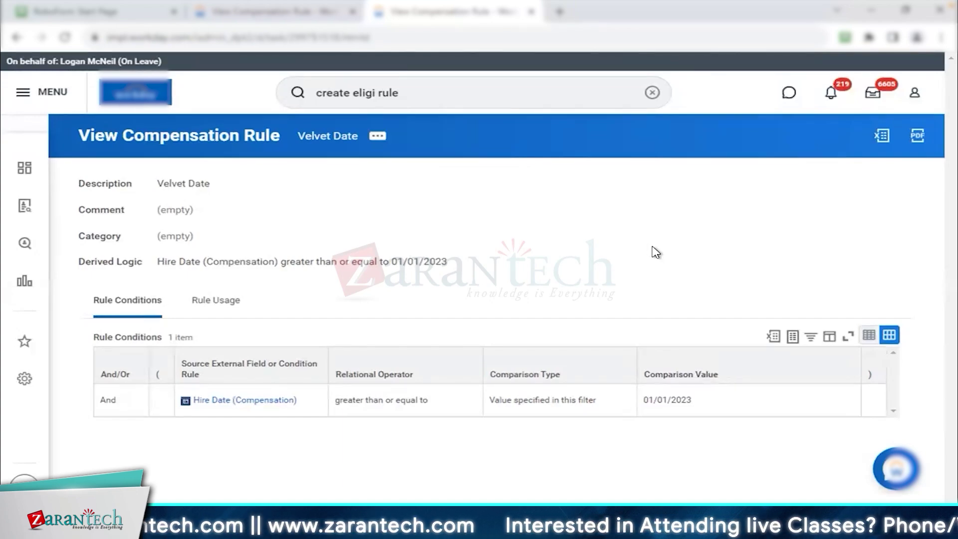
Search for "eligib rule compe" and start a new compensation eligibility rule
click(373, 84)
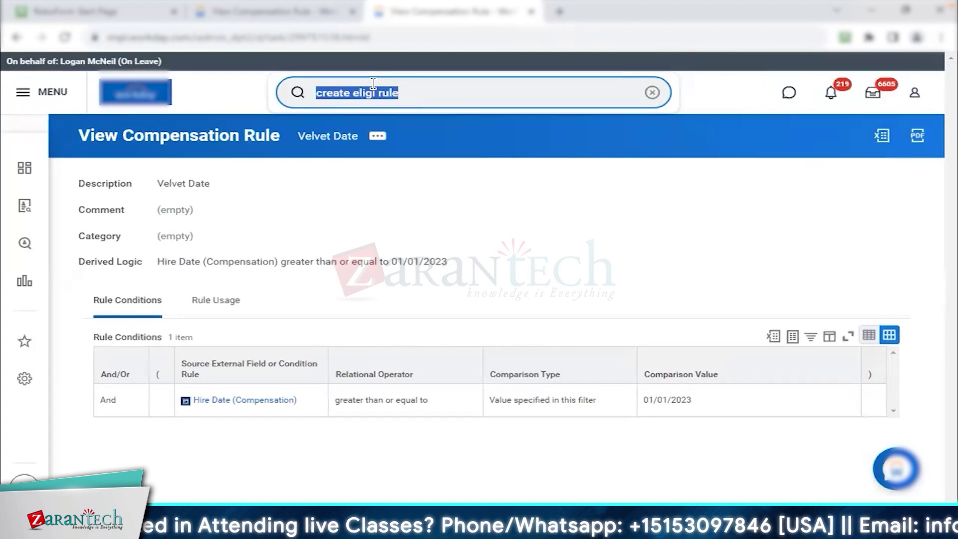
click(414, 98)
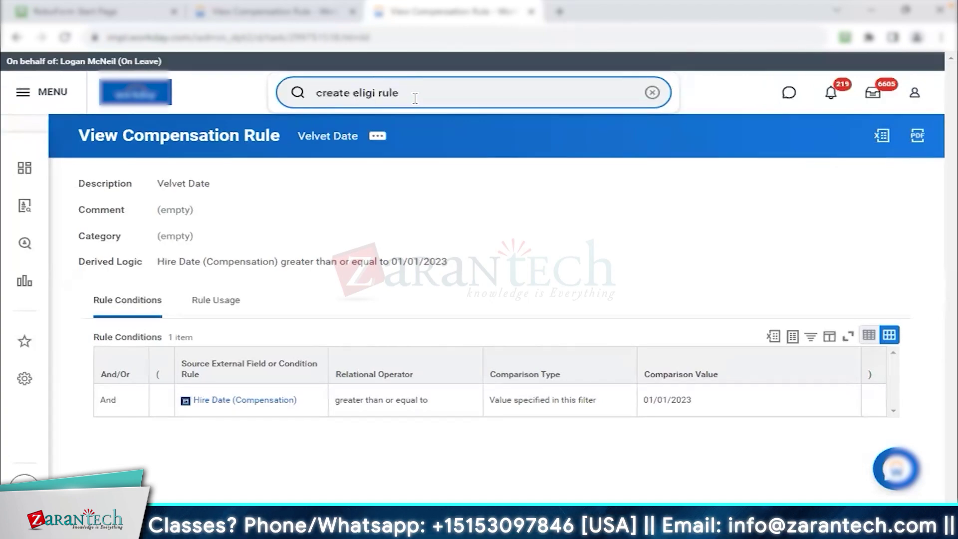
triple_click(415, 98)
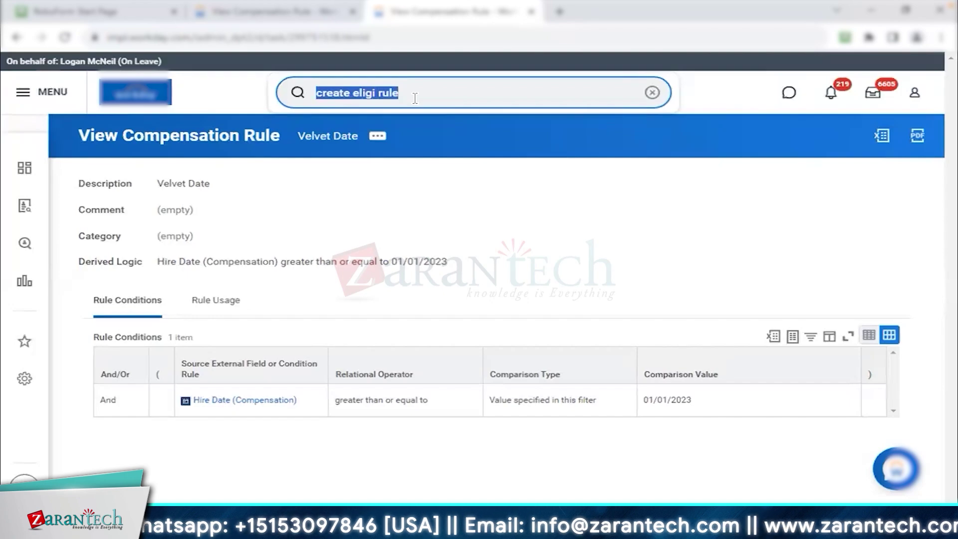
text(eligib rule)
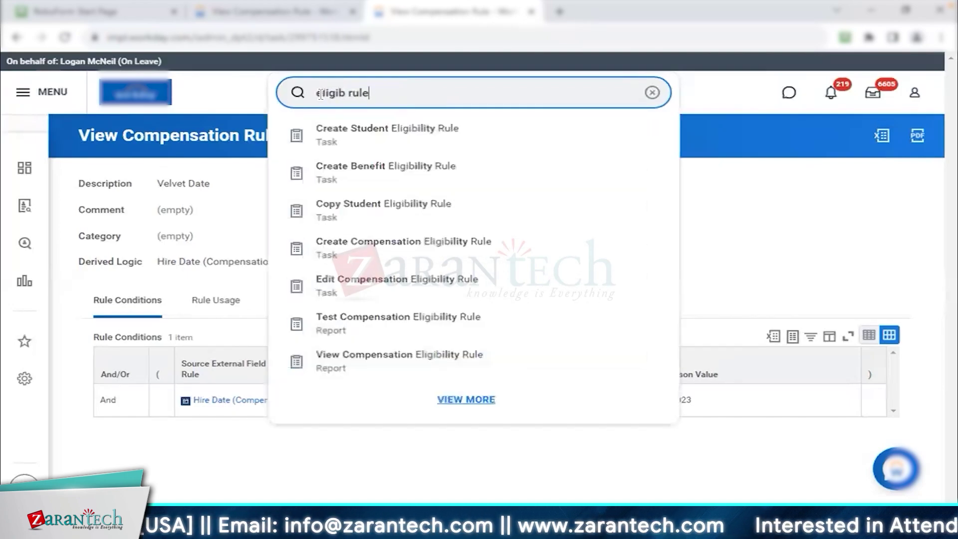
key(Return)
click(391, 94)
text(compe)
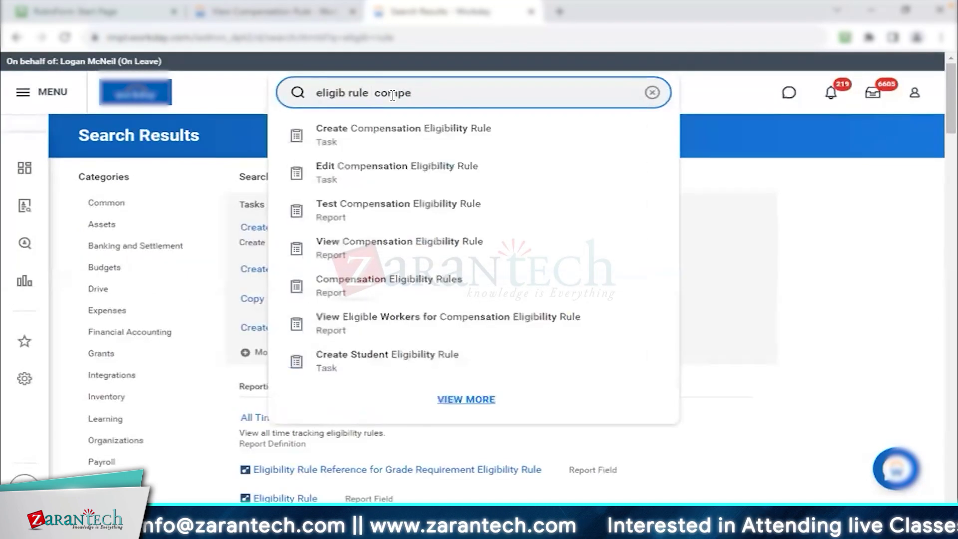
click(380, 288)
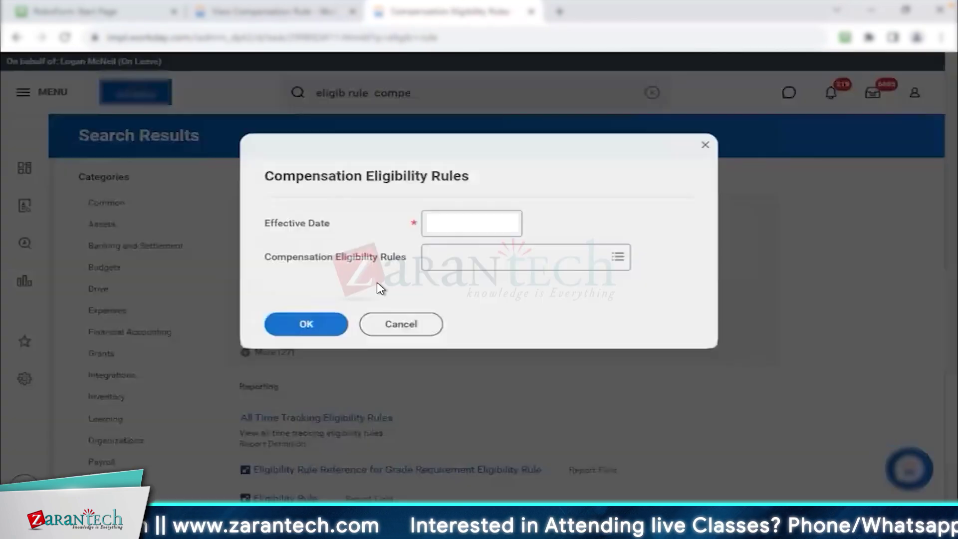
click(399, 329)
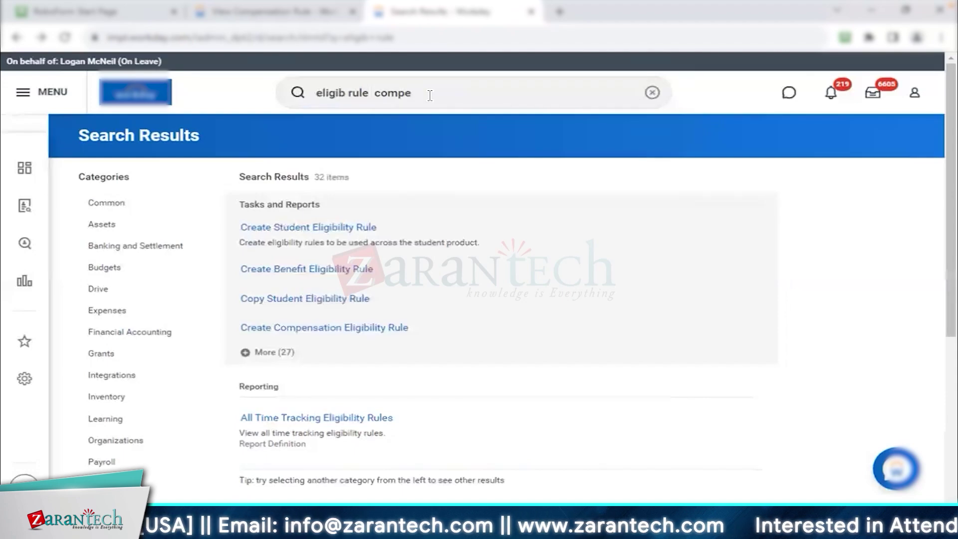
click(430, 95)
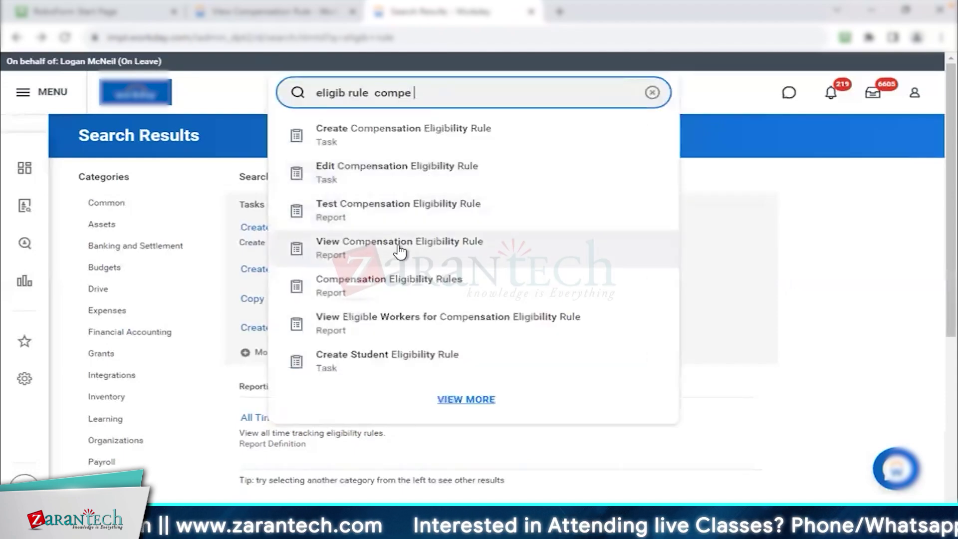
click(409, 129)
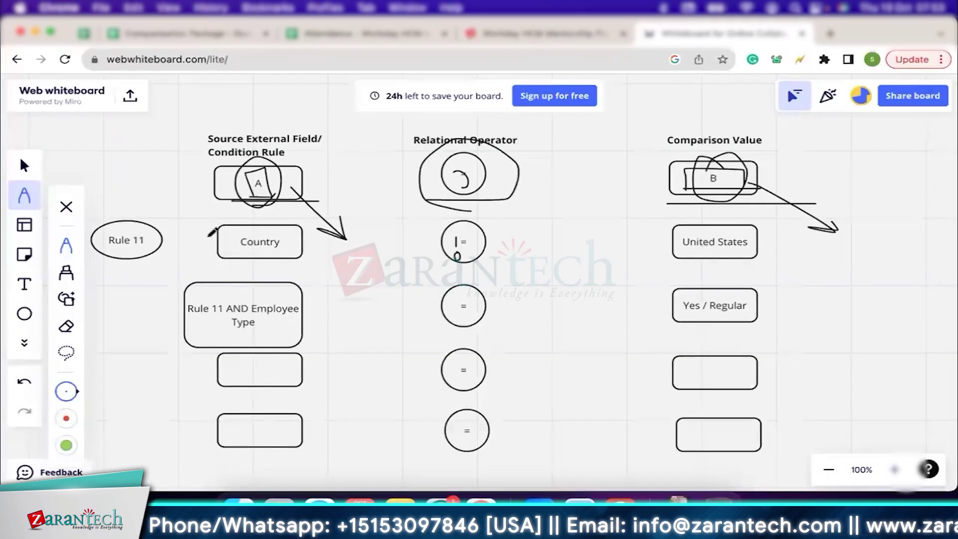
On the web whiteboard, label the row below "Rule 11 AND Employee Type" with source field "Location/ Country" and comparison value "Boston"
scroll(363, 294, up, 3)
scroll(363, 294, left, 2)
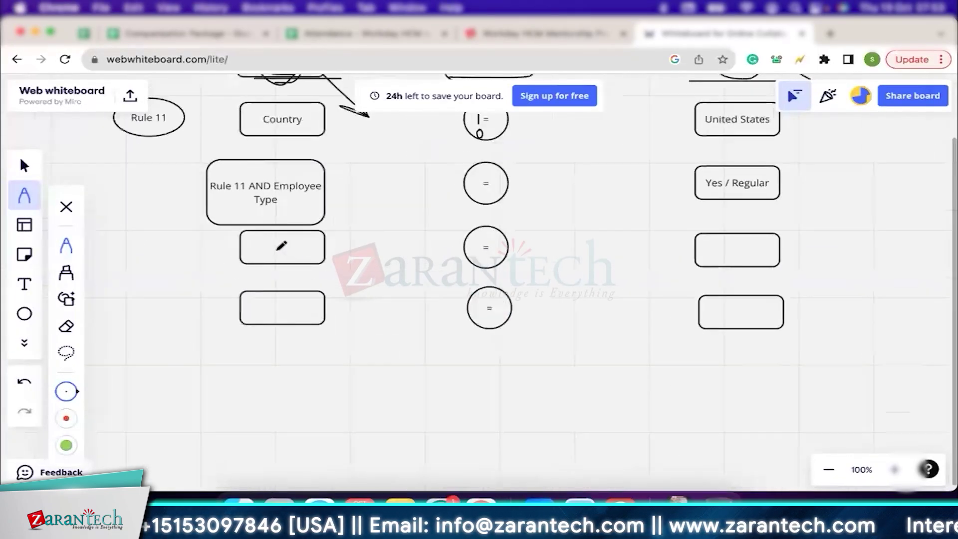
key(v)
click(262, 246)
click(262, 246)
text(Location/ Country)
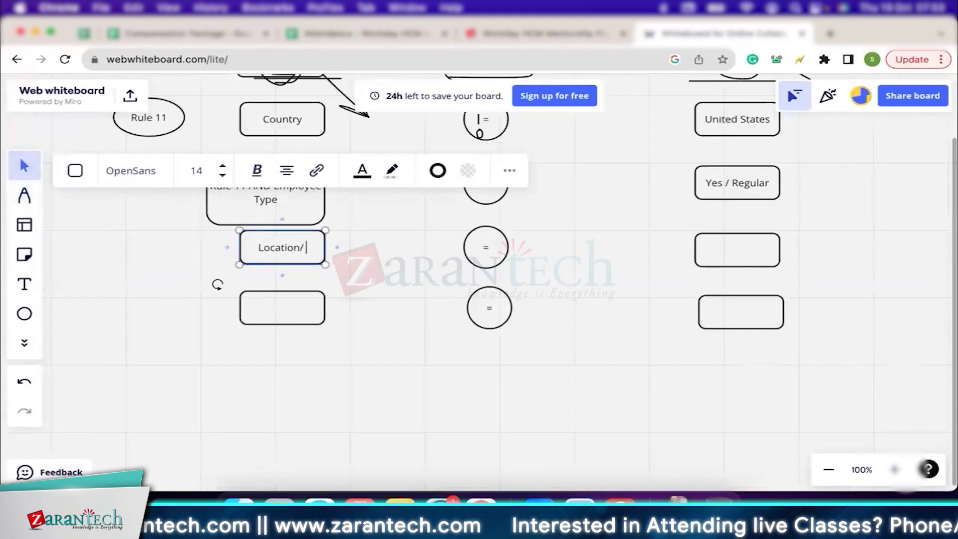
click(741, 253)
click(740, 253)
text(Boston)
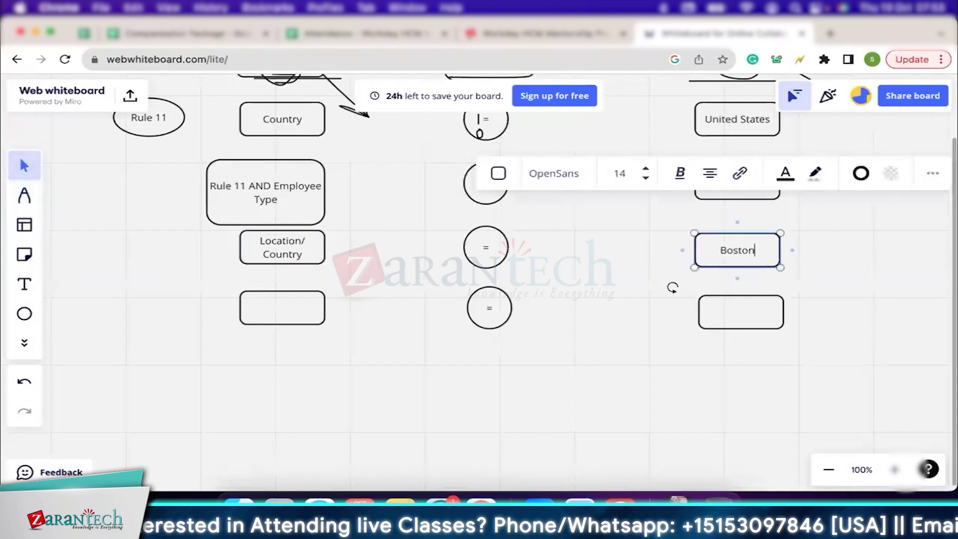
Fill the whiteboard's last row with source field "Job Profile" and comparison value "WD Analyst", and select the two lowest rows together
double_click(302, 310)
text(Job)
text(ile)
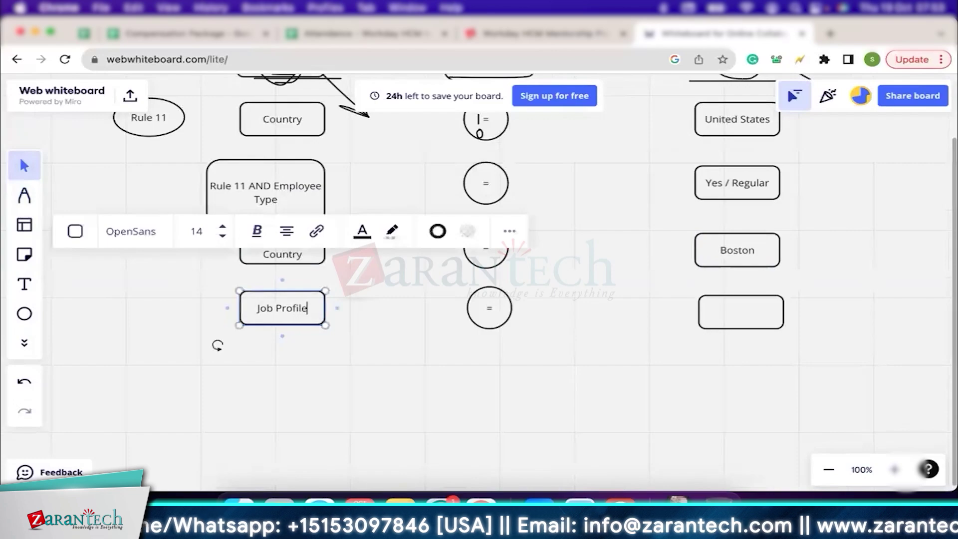
double_click(739, 324)
text(WD Analyst)
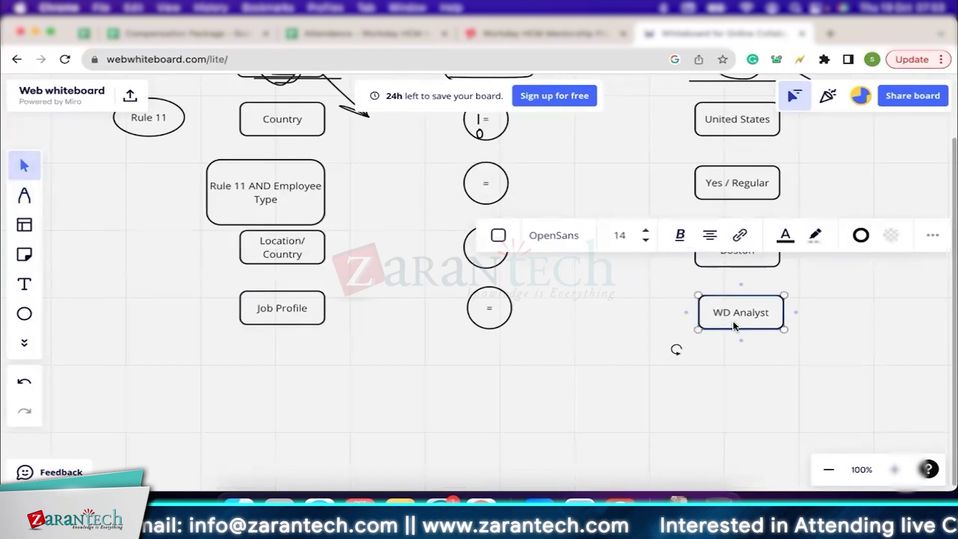
click(584, 362)
drag(243, 222, 788, 355)
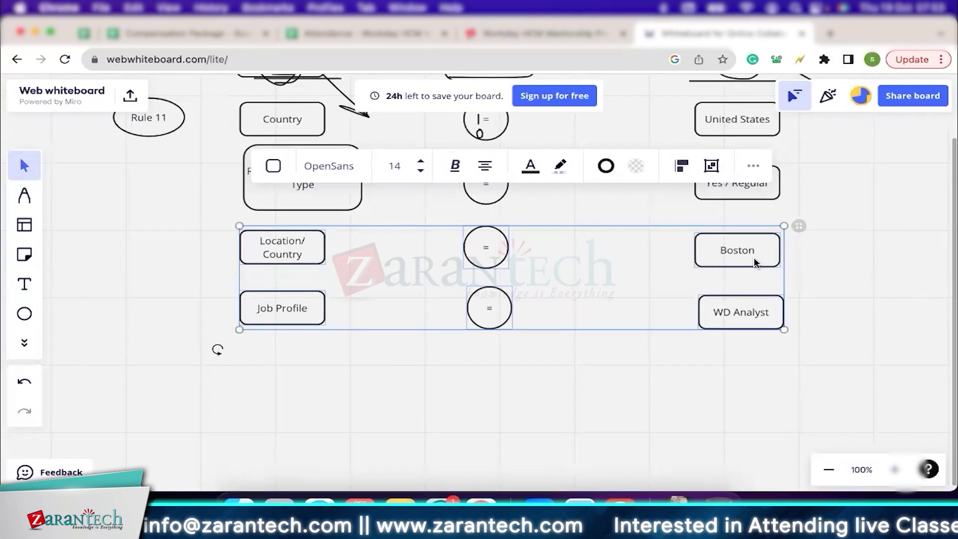
Switch to Workday and set the condition's source field to Country of Location – Primary (Compensation) and its relational operator to "any in the selection list"
key(ctrl+Right)
click(555, 391)
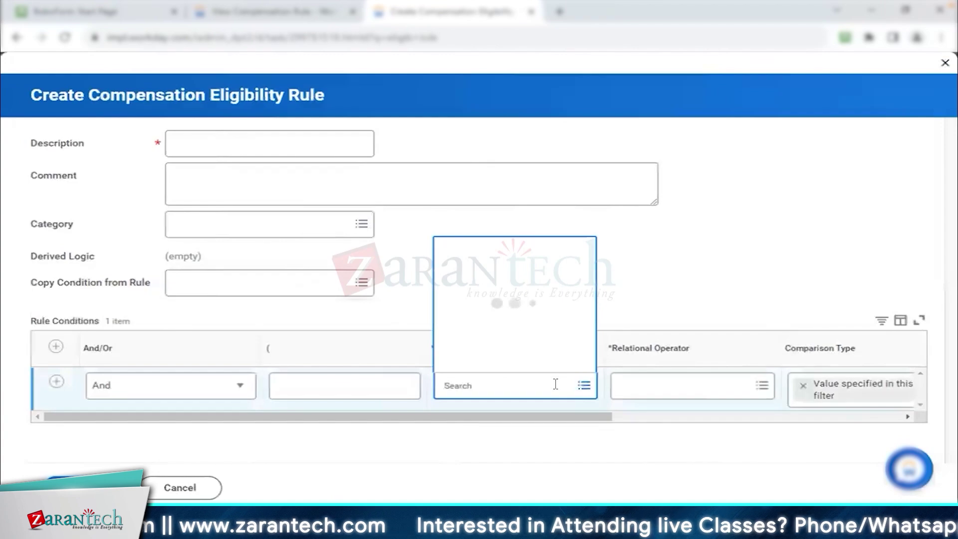
text(country )
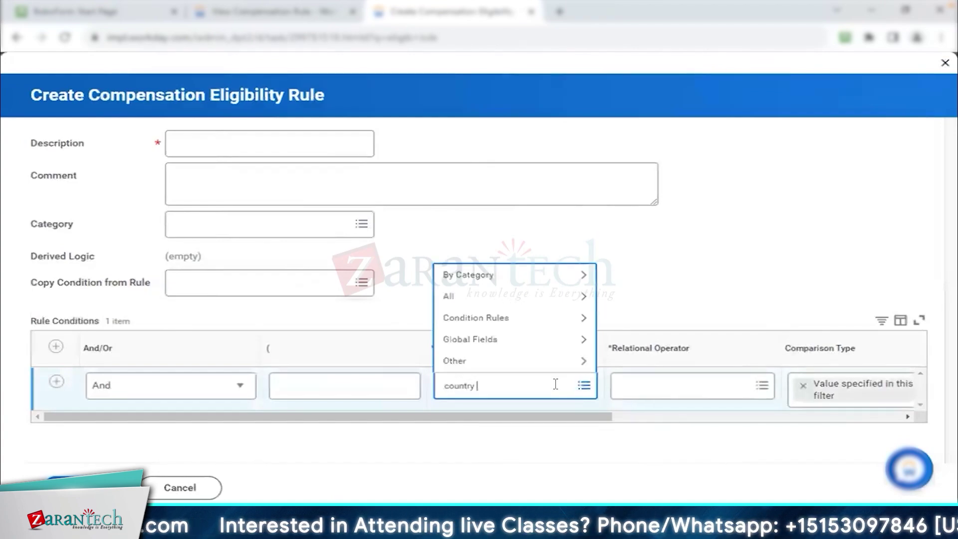
text(prim)
key(Return)
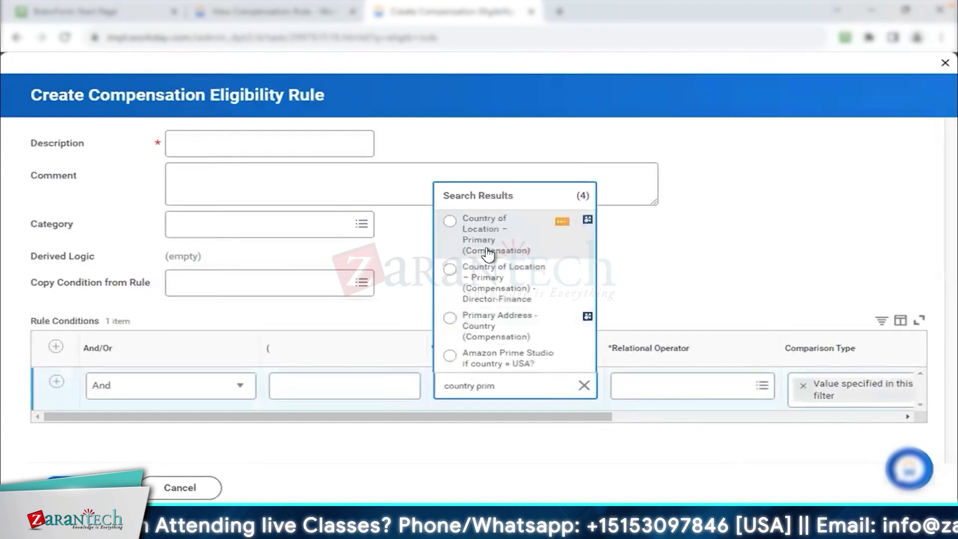
click(518, 257)
click(590, 388)
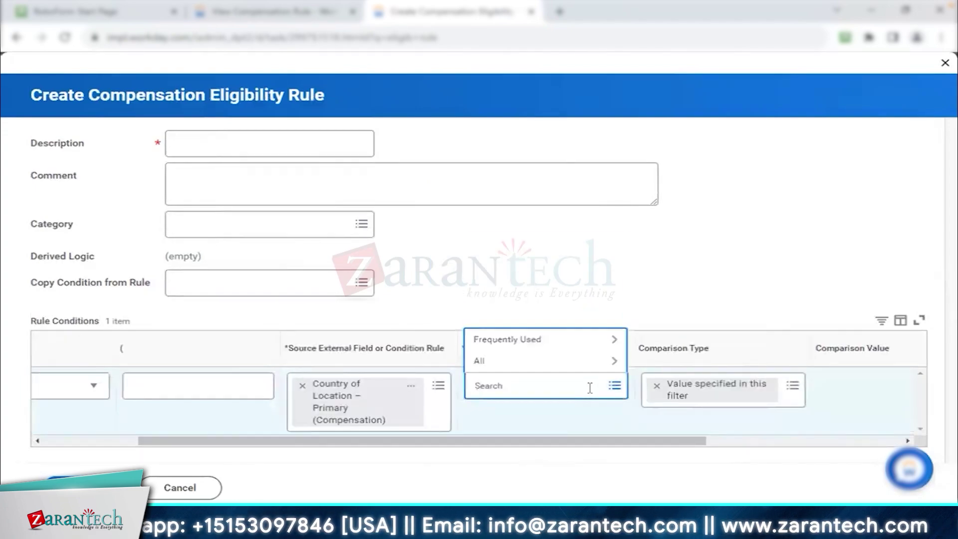
click(565, 363)
scroll(562, 280, down, 4)
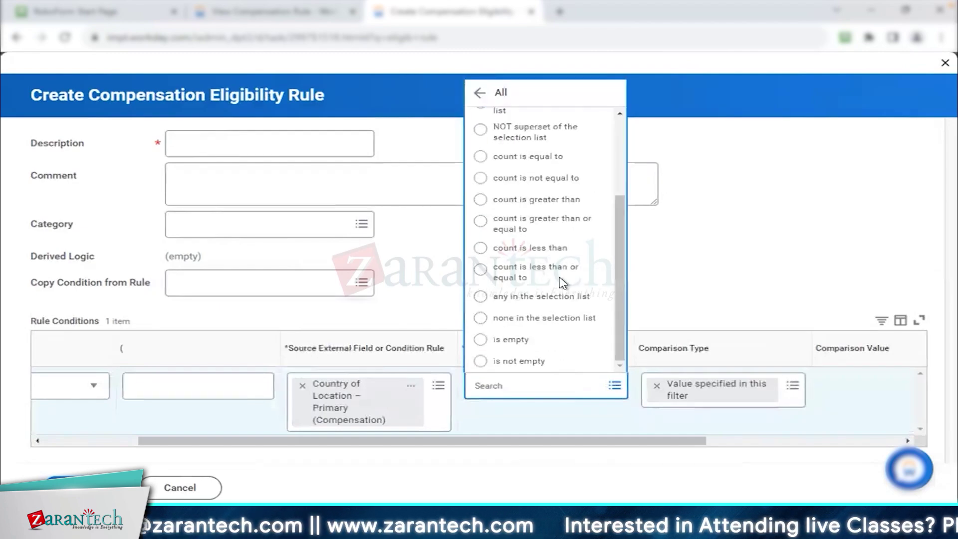
click(528, 301)
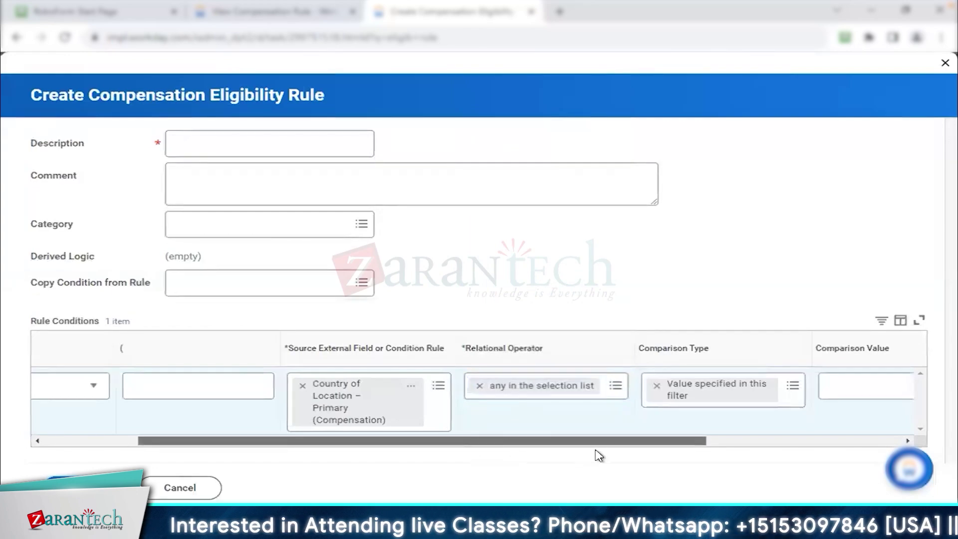
Search the condition's comparison values for "boston" and for "uni states"
scroll(596, 454, right, 3)
click(691, 385)
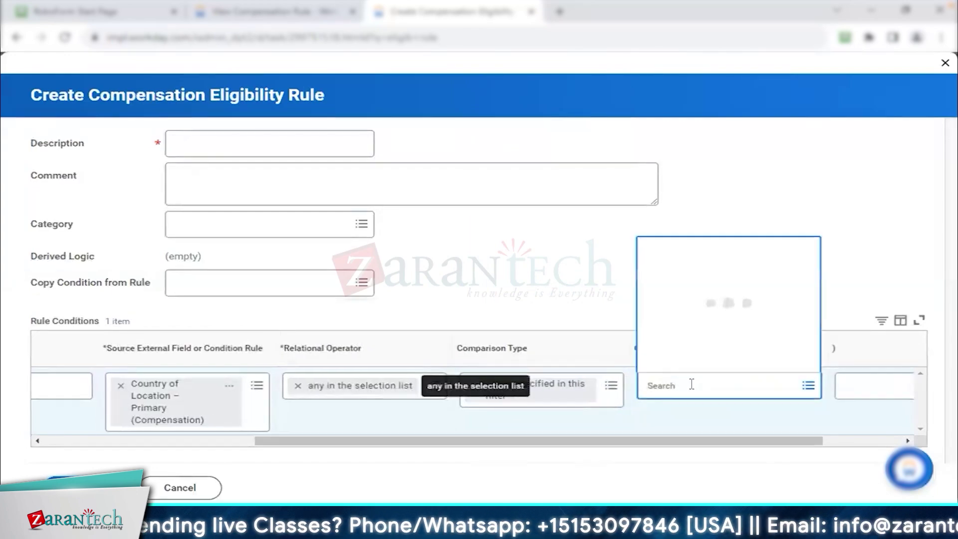
text(boston)
key(Return)
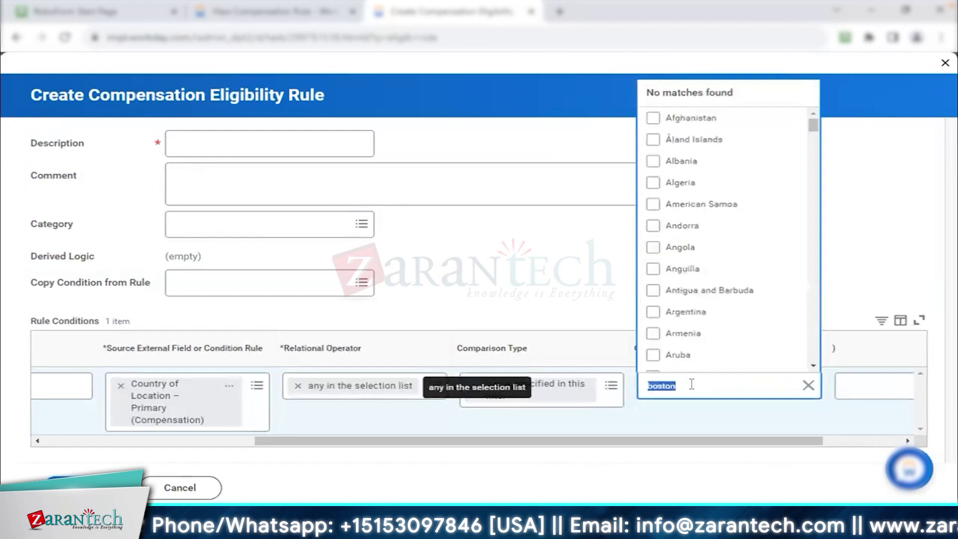
text(uni states)
key(Return)
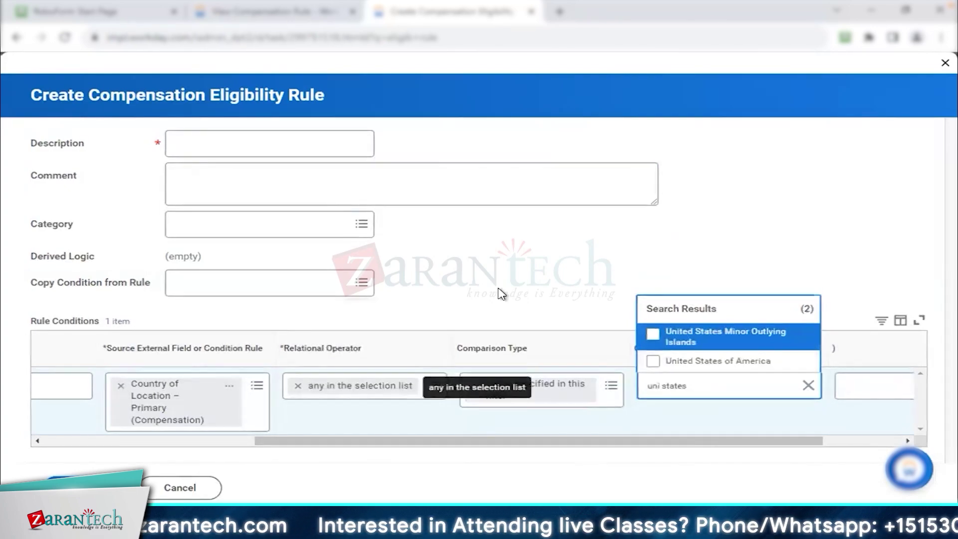
Clear the condition's source field and try a "work location" search as its replacement
click(121, 387)
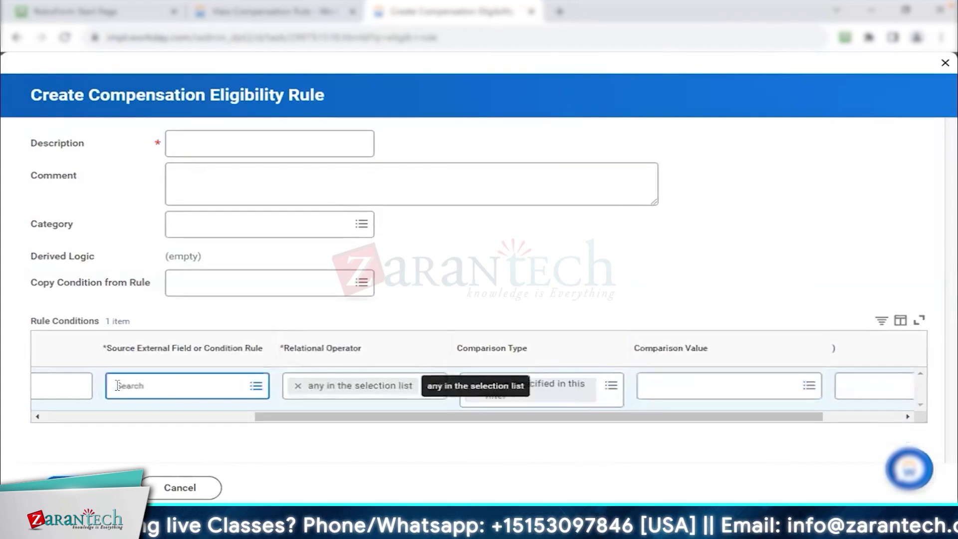
text(M)
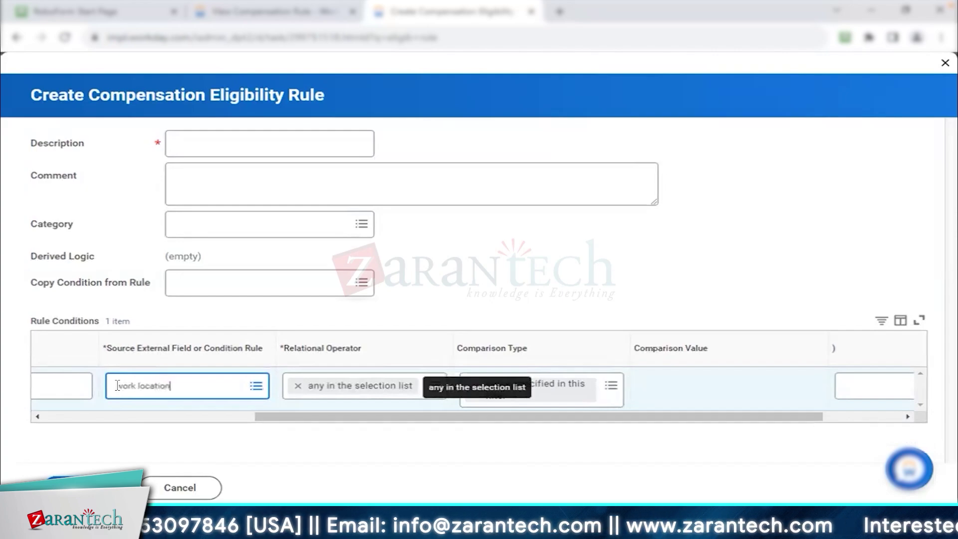
key(Return)
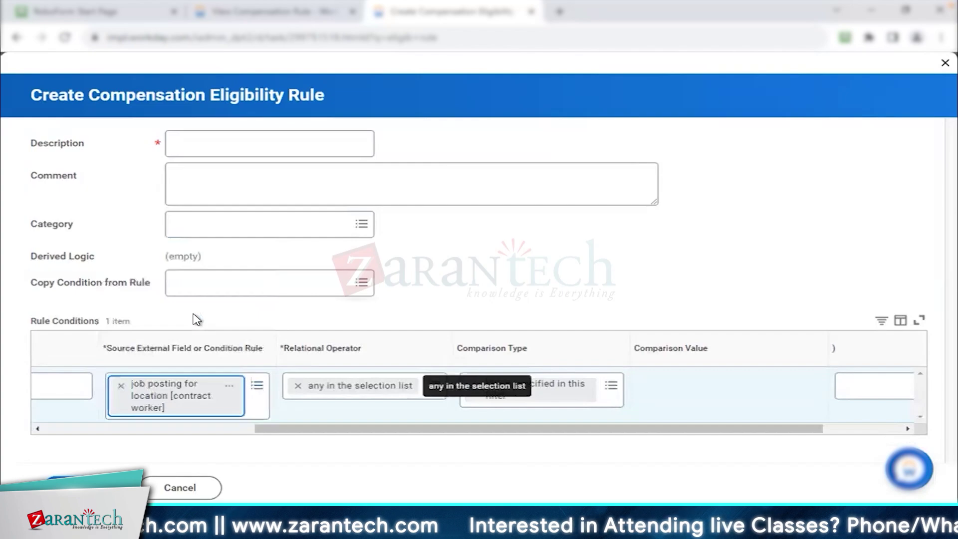
Review the conditions of the Location - Boston rule and try All Countries of Locations (Compensation) as the source field, listing its comparison values
click(121, 386)
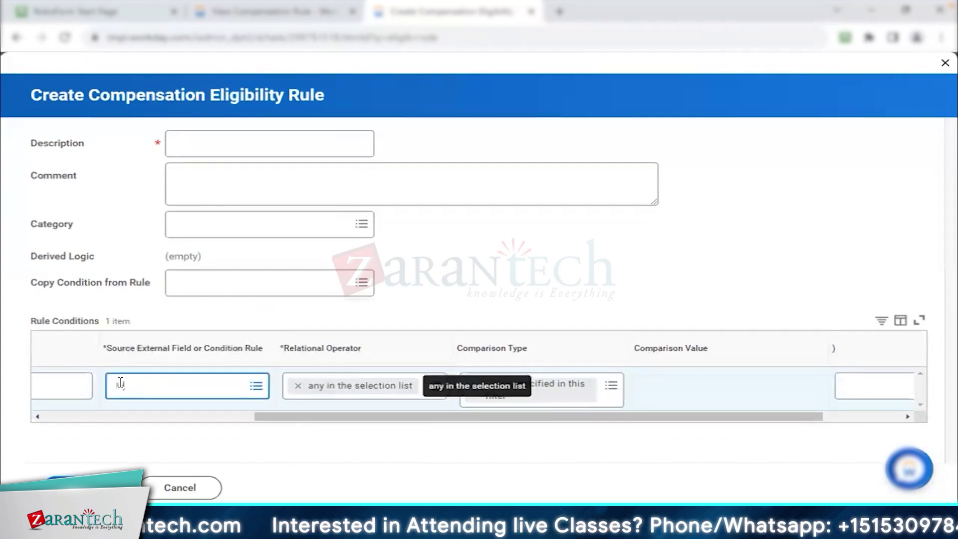
key(Return)
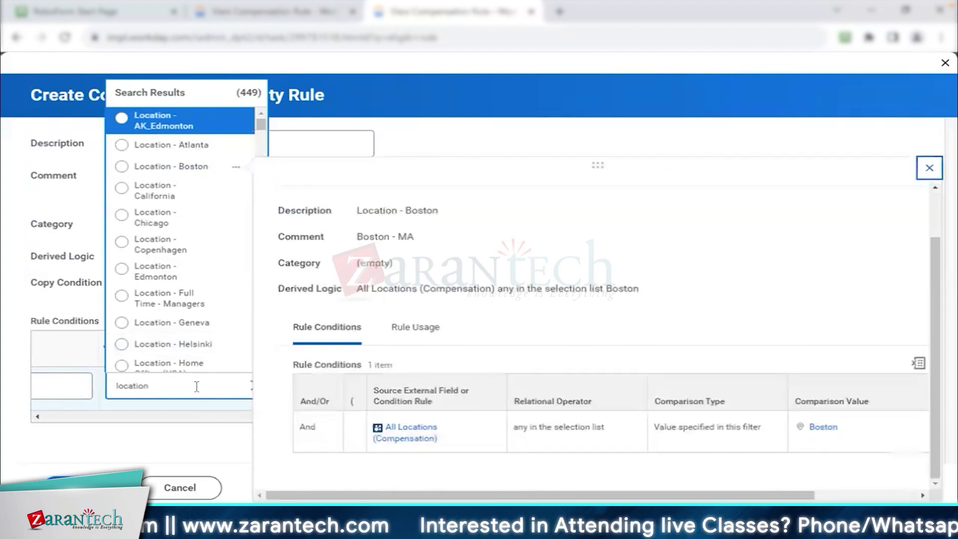
right_click(401, 427)
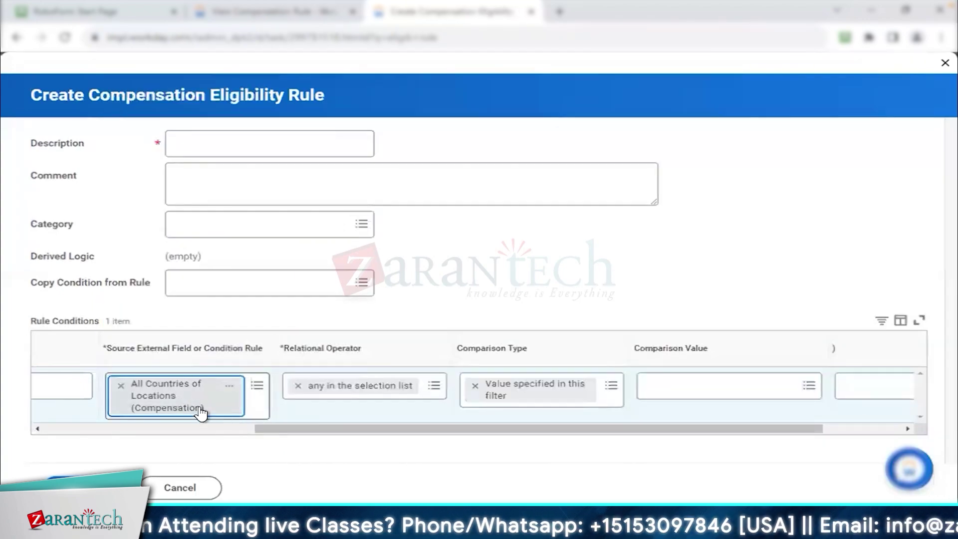
click(753, 389)
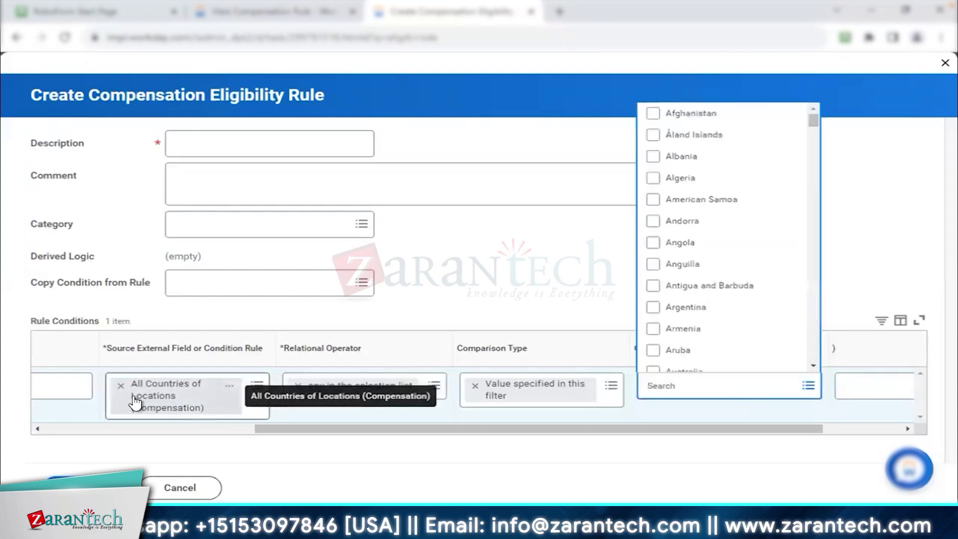
Search for "primary location" as a replacement source field and review the matching rules' conditions, opening the Country - United Kingdom rule in a new tab
click(120, 385)
click(145, 384)
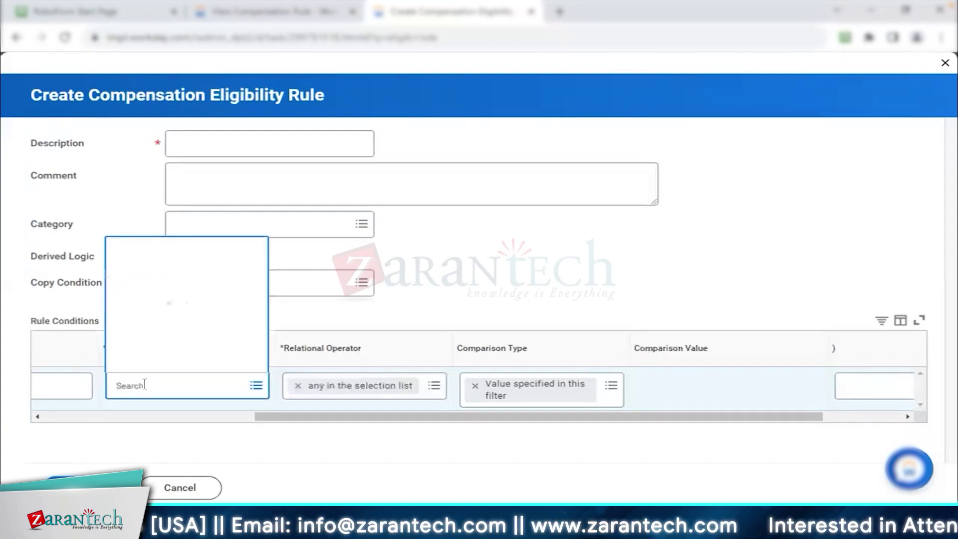
text(primary location)
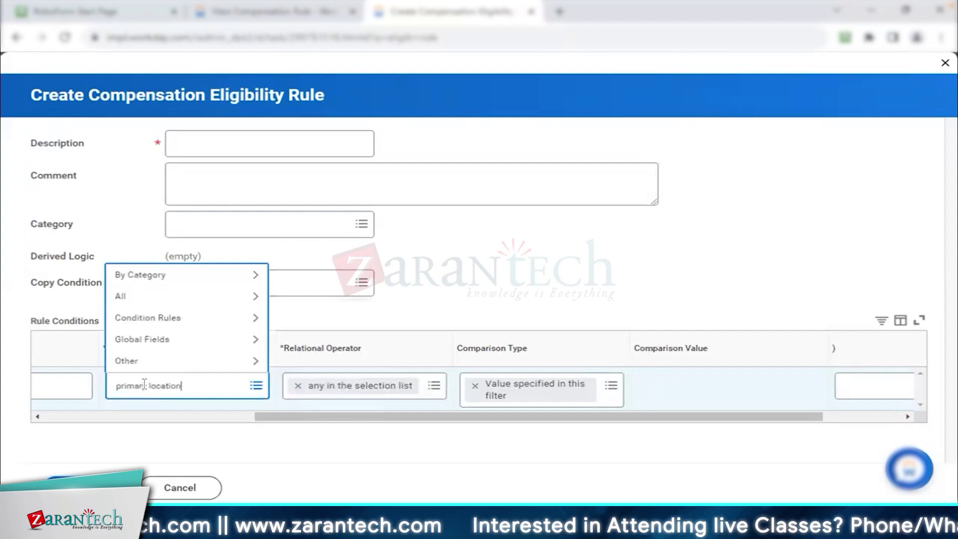
key(Return)
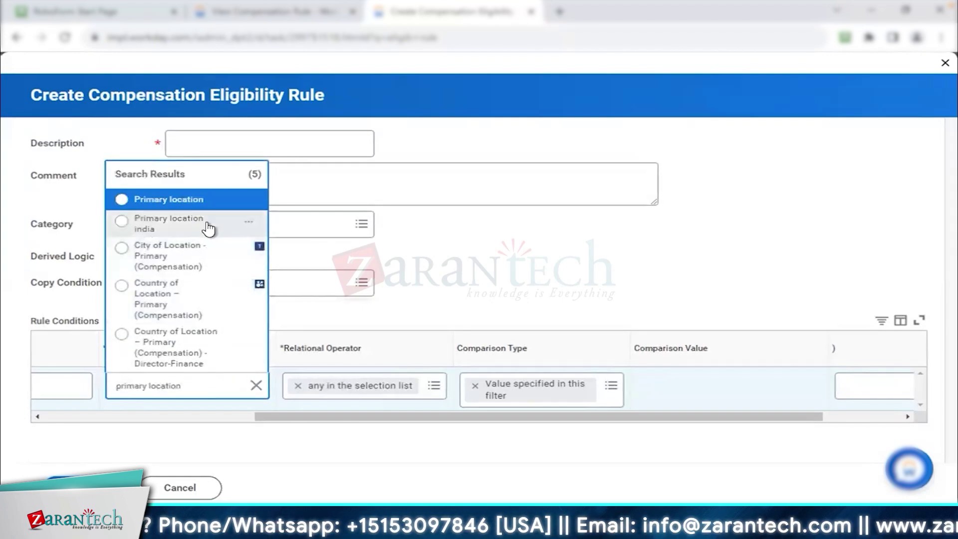
click(248, 222)
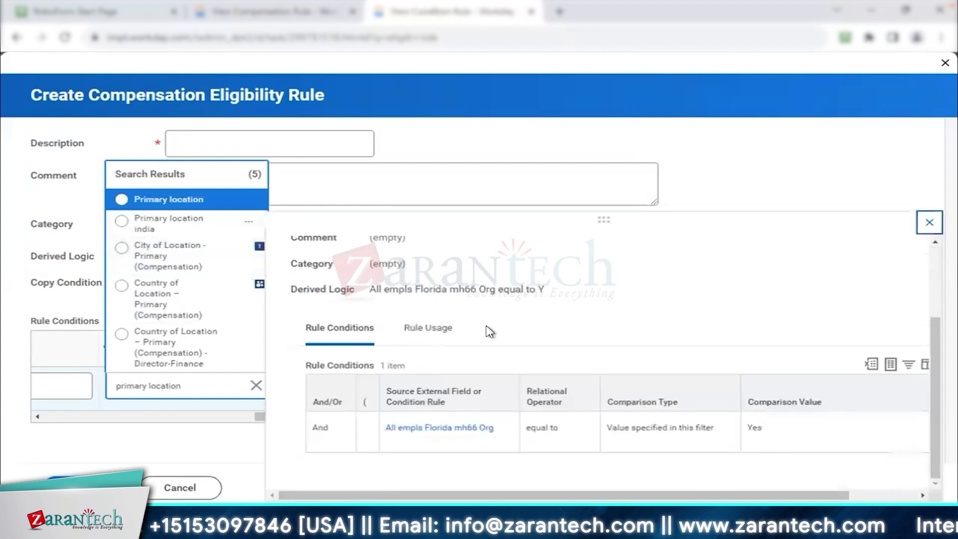
scroll(527, 293, down, 4)
right_click(445, 391)
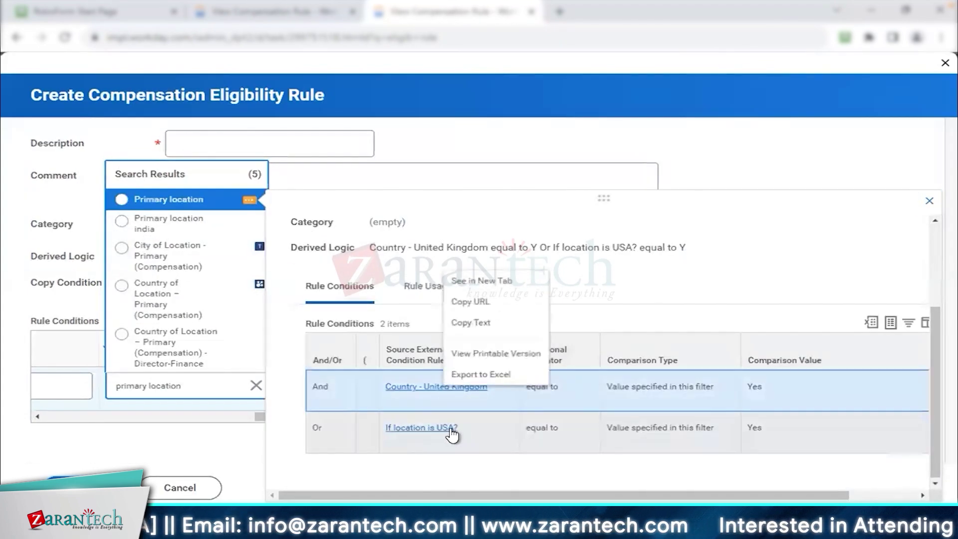
click(482, 278)
Set the condition's source field to Location Hierarchy (Compensation) and search its comparison values for "velvet" and "power"
click(742, 385)
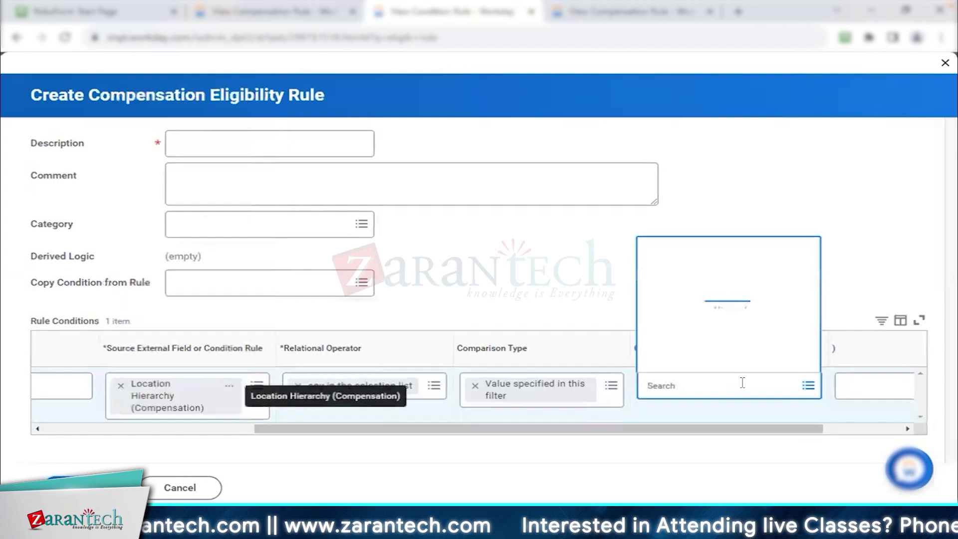
text(velvet)
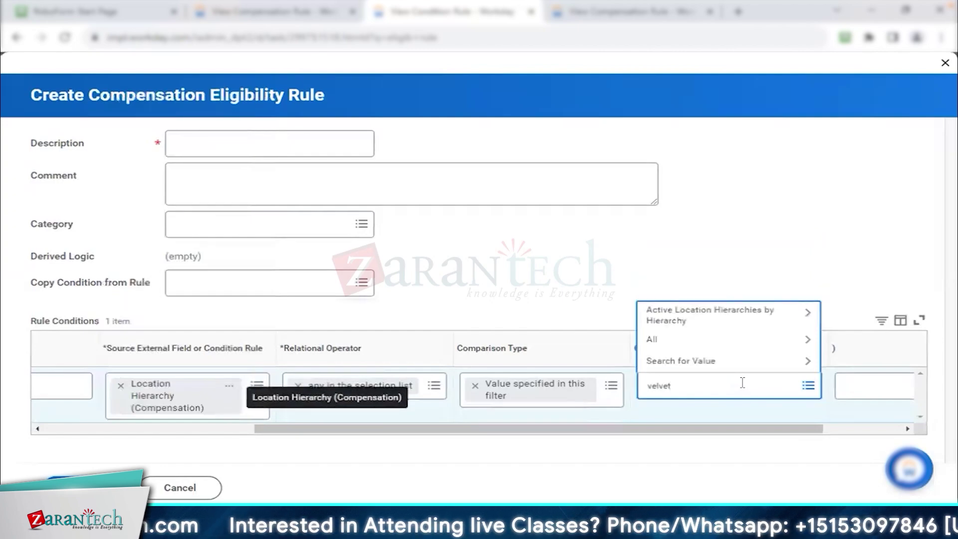
key(Return)
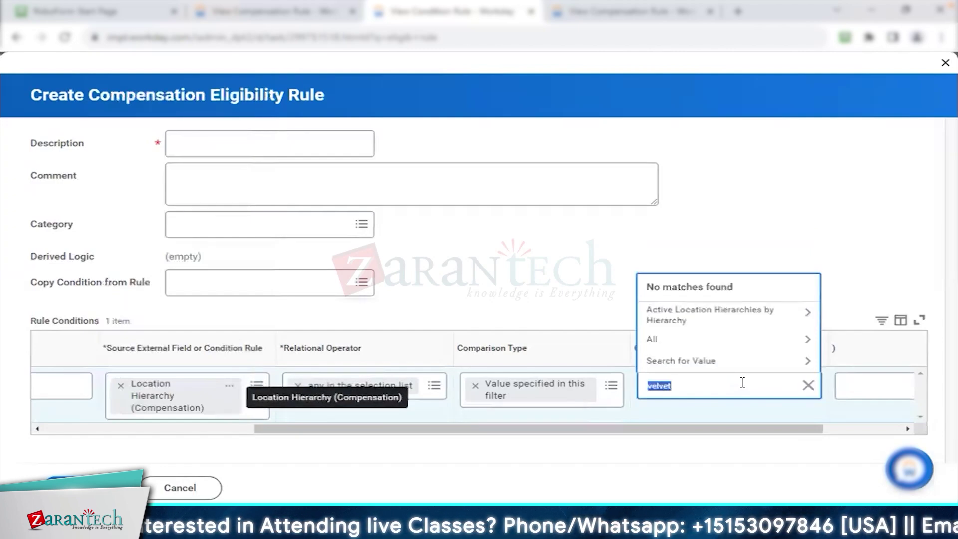
text(power)
key(Return)
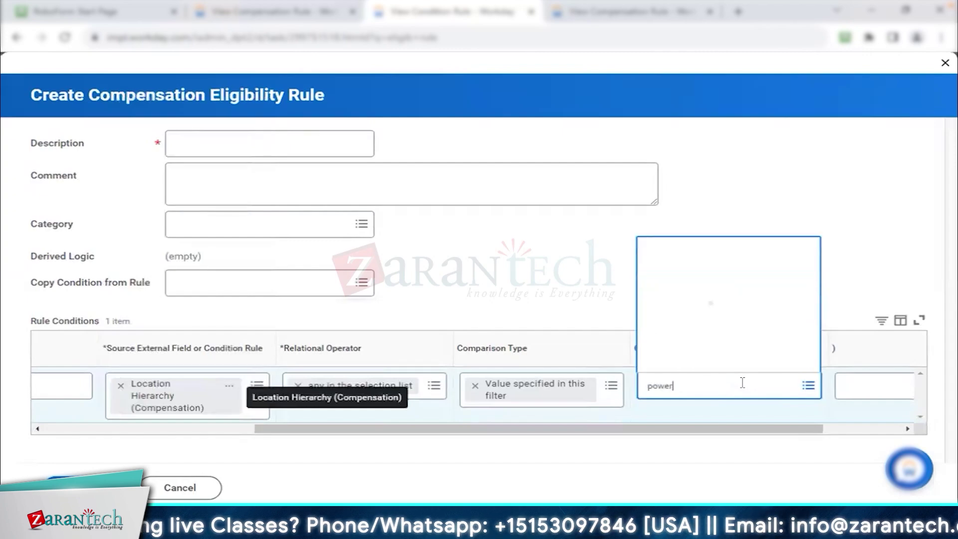
Search the location hierarchy comparison values for "xpd" and select XPD - LH
text(v)
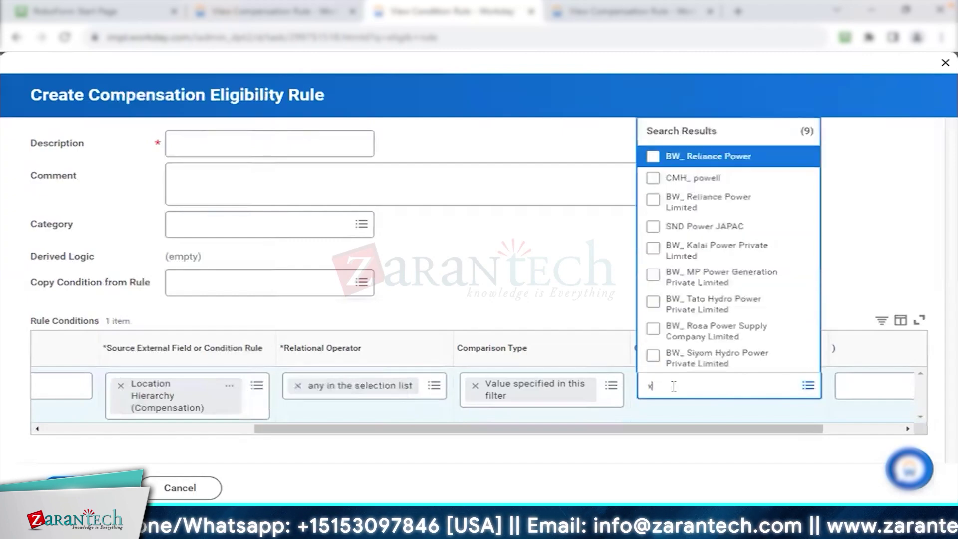
key(Return)
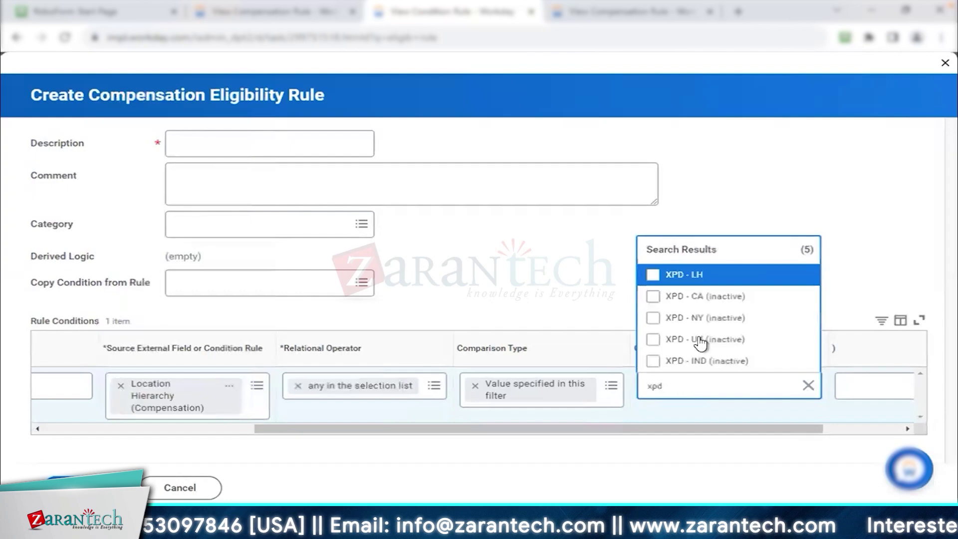
click(698, 282)
click(552, 274)
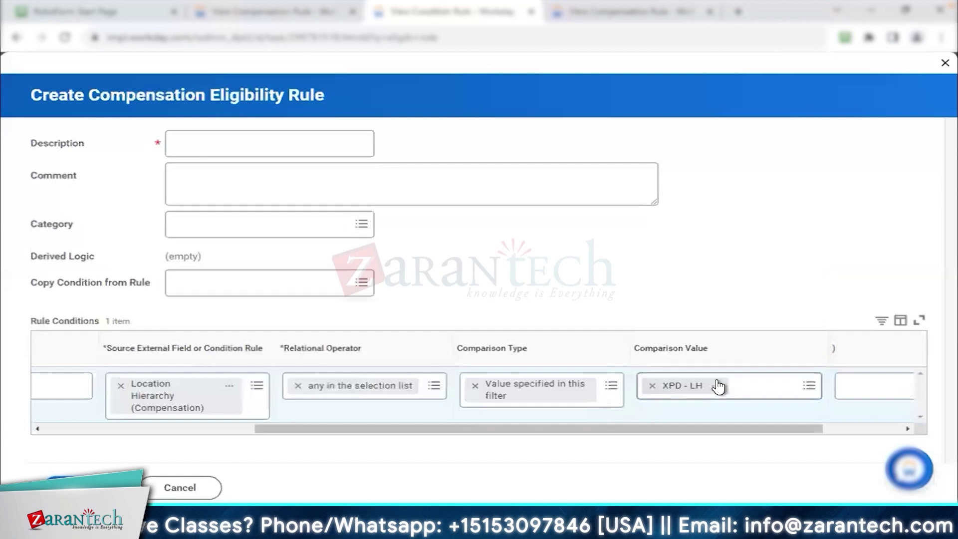
Add a second And condition with Job Family and Job Family Group (Compensation) as its source field
drag(531, 431, 188, 430)
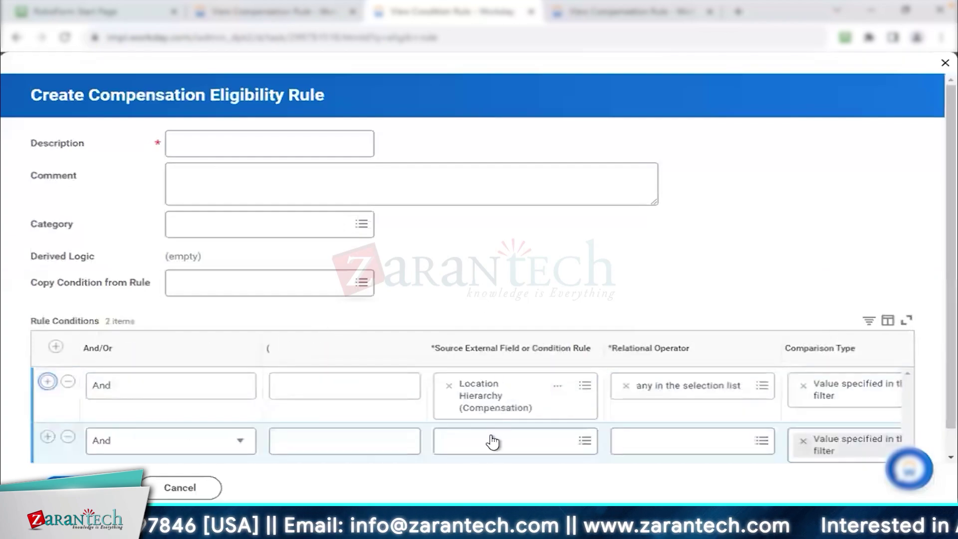
click(493, 441)
text(job family)
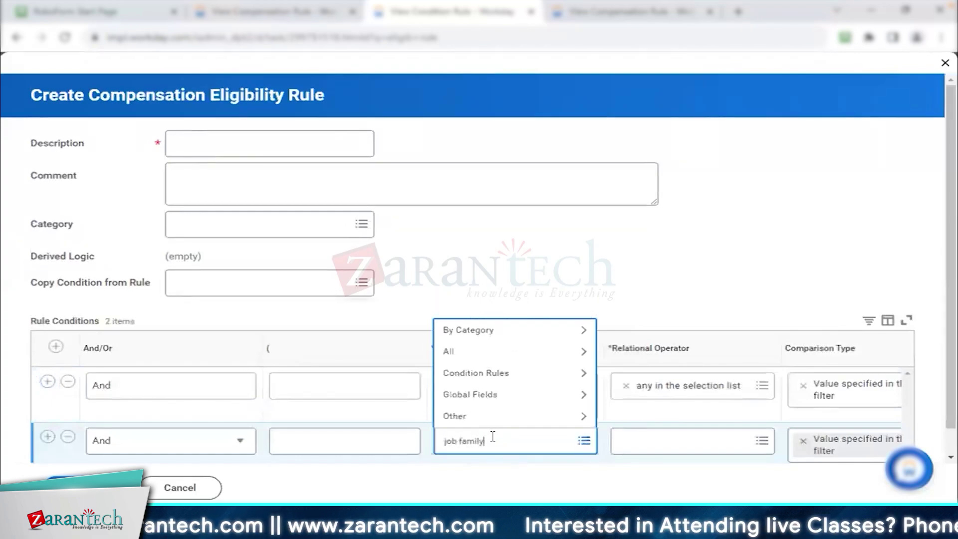
key(Return)
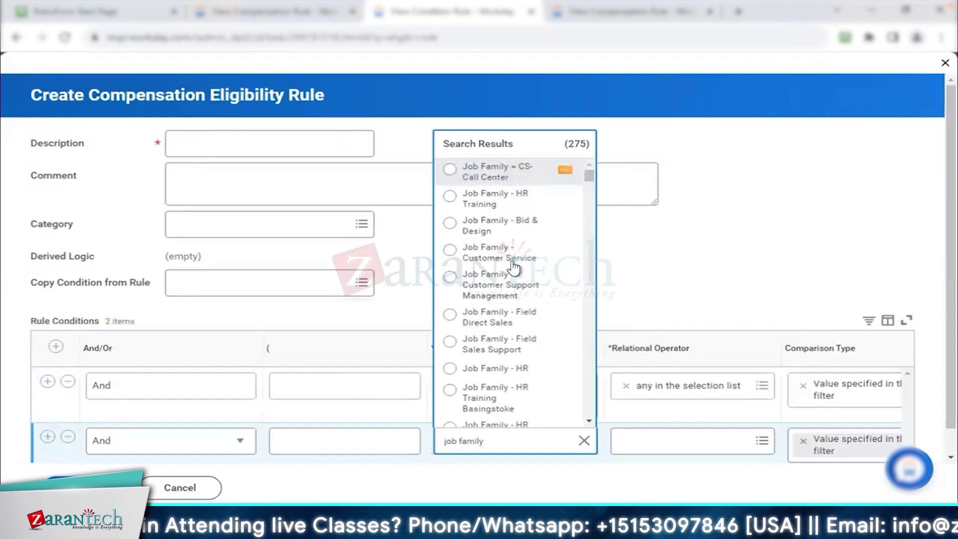
scroll(512, 328, down, 2)
scroll(511, 327, down, 5)
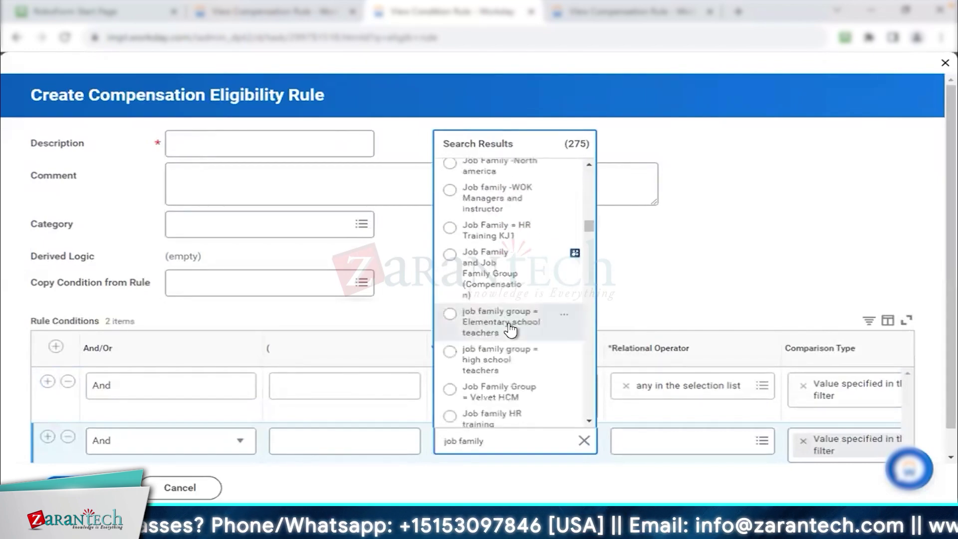
click(544, 280)
Set the second condition's relational operator to "any in the selection list" and its comparison values to Velvet _ Workday and Velvet HCM
click(688, 437)
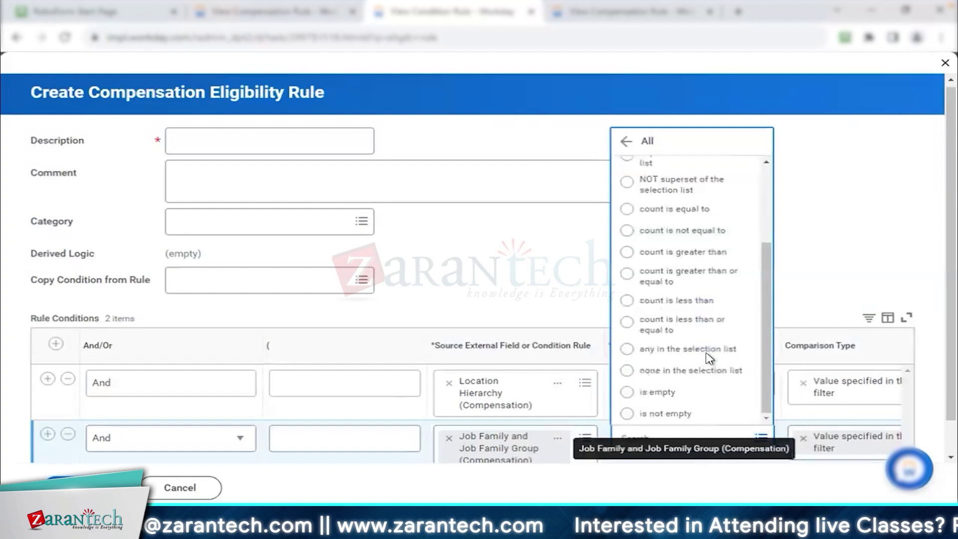
click(649, 352)
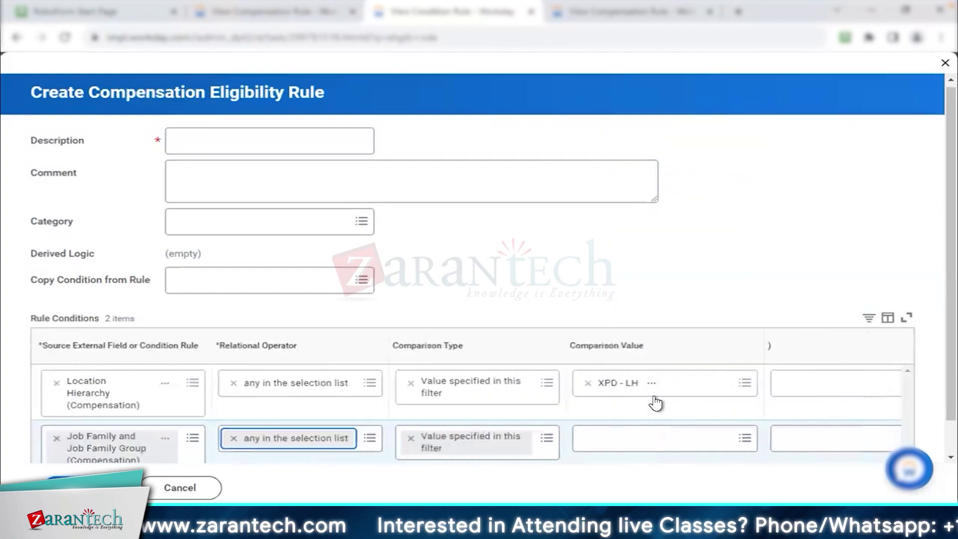
click(628, 439)
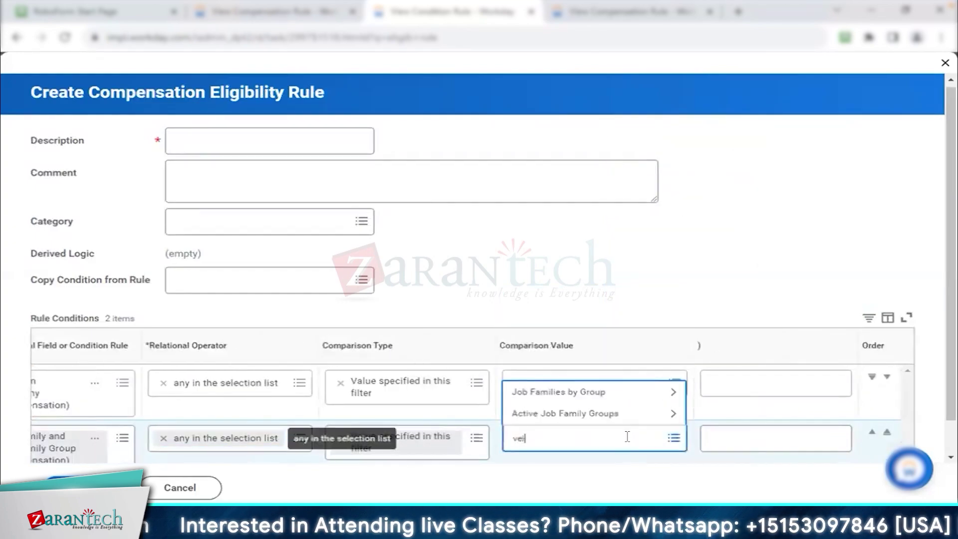
key(Return)
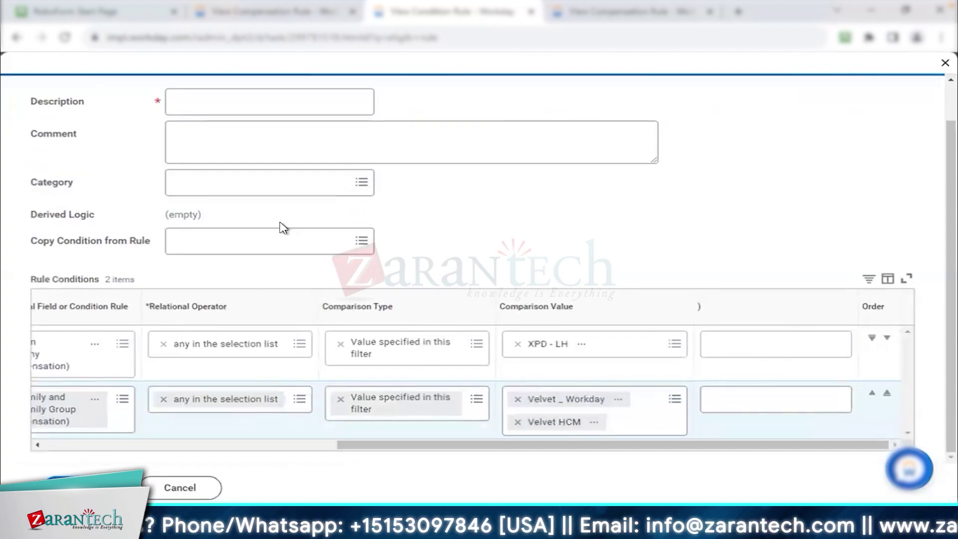
Enter Velvet Test as the rule's description, save the rule and review its derived logic and conditions
click(339, 114)
text(Velvet Test)
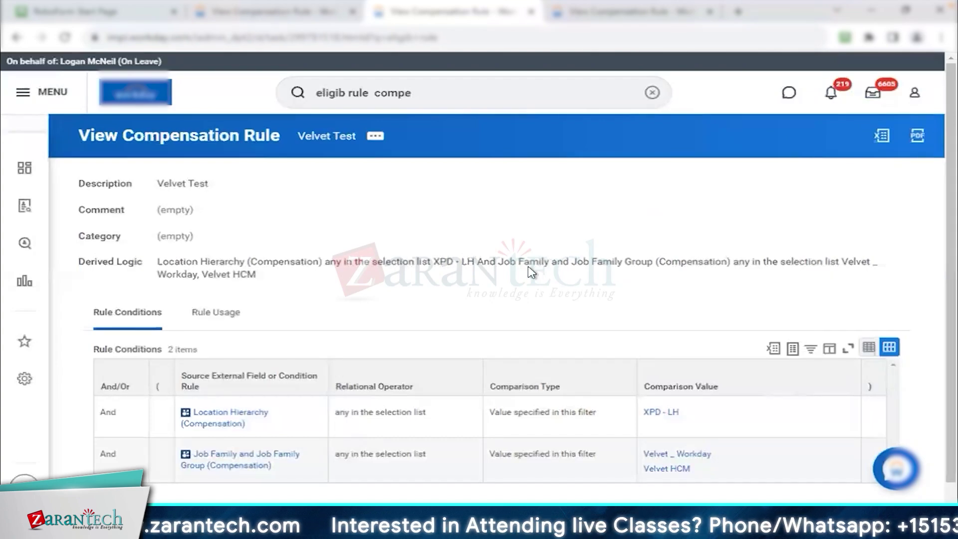
scroll(484, 298, down, 1)
scroll(484, 297, down, 1)
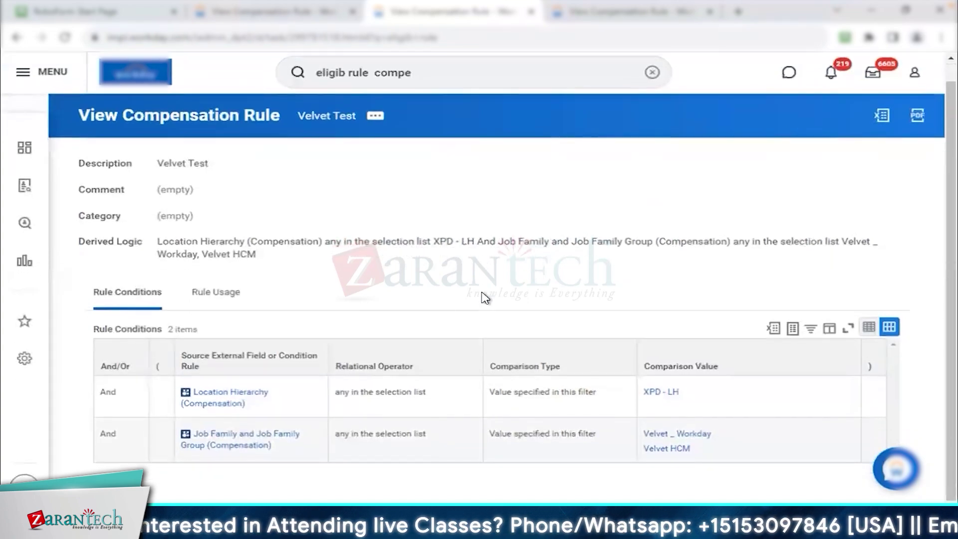